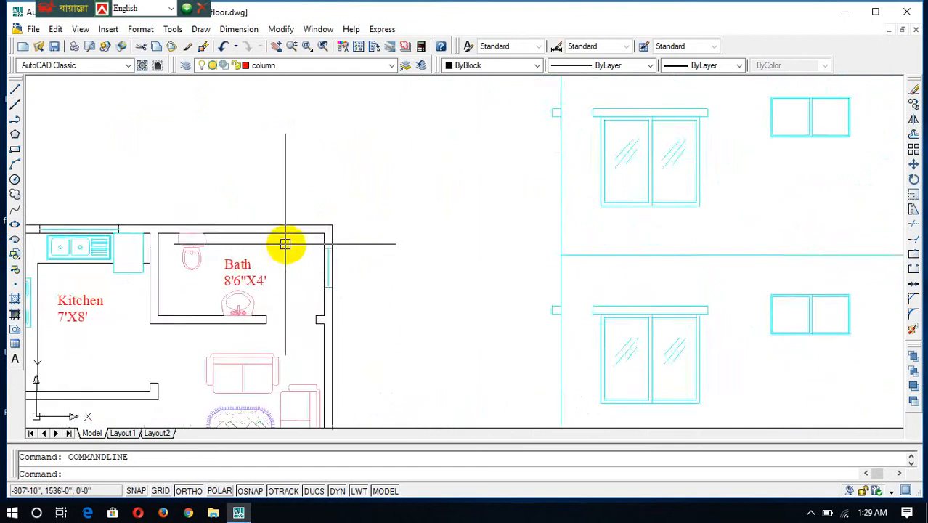
Assign the two upper wall lines above the 8'6"X4' Bath to the wall 1 layer
click(292, 227)
click(264, 108)
click(287, 65)
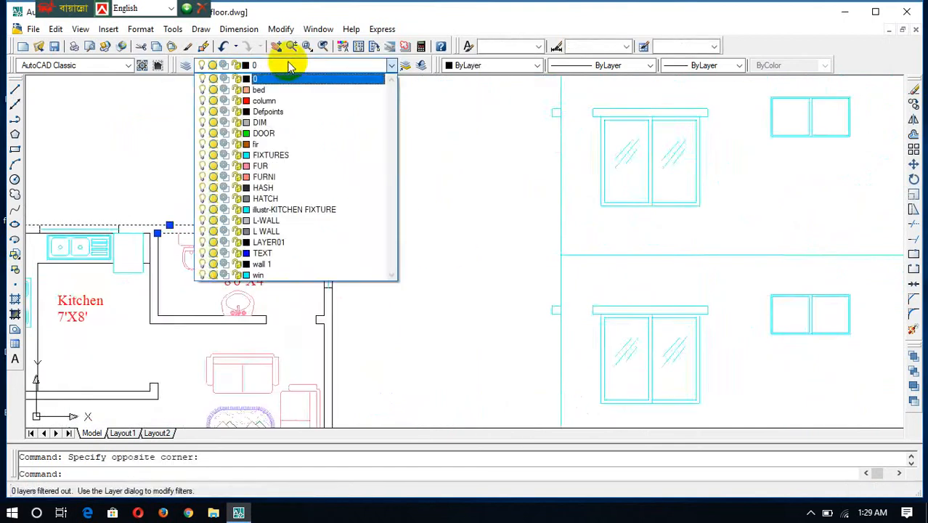
click(276, 264)
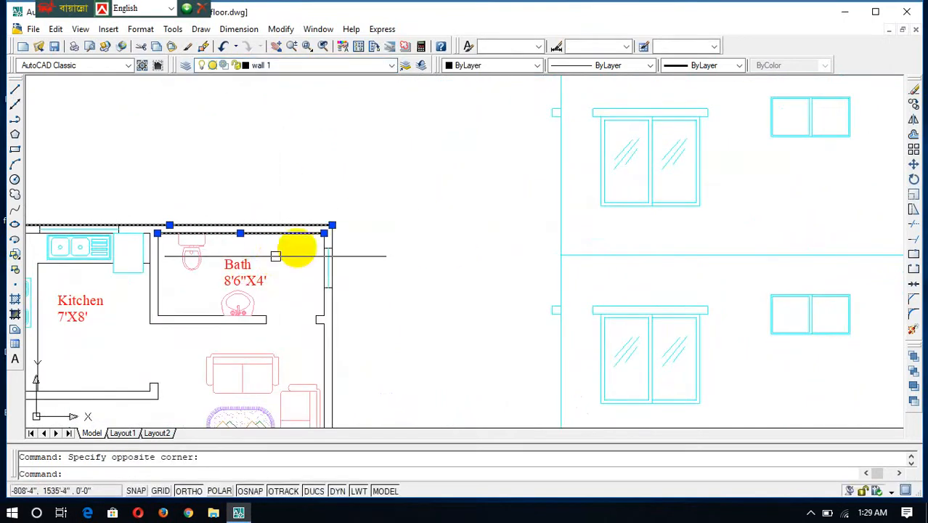
Add the outer side wall lines running from the Bath corner down past the sofa to the dining area to the selection
scroll(353, 236, up, 3)
click(332, 174)
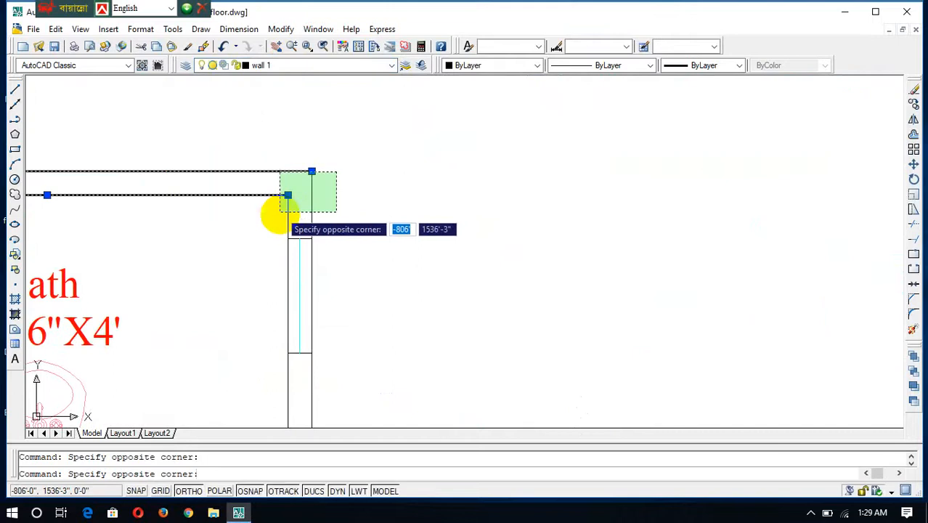
scroll(406, 172, down, 4)
scroll(416, 184, up, 5)
click(415, 184)
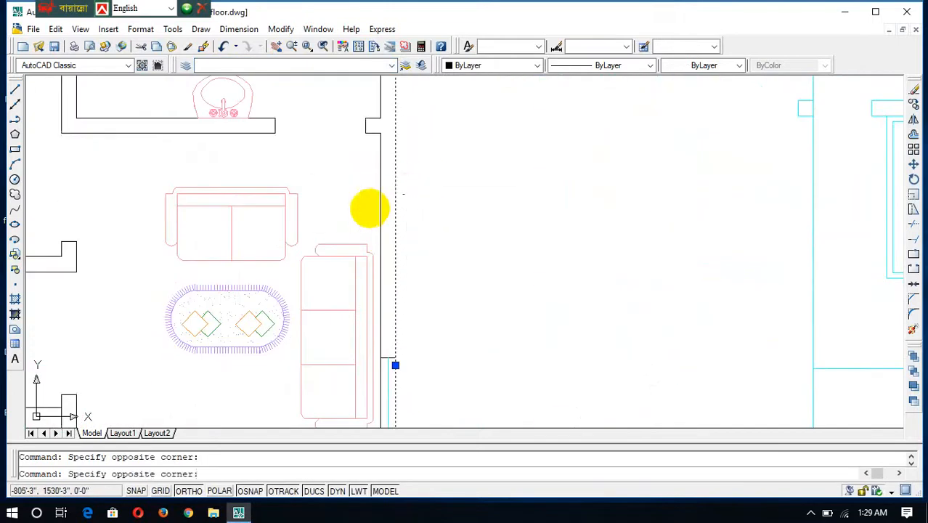
click(381, 178)
scroll(410, 187, down, 4)
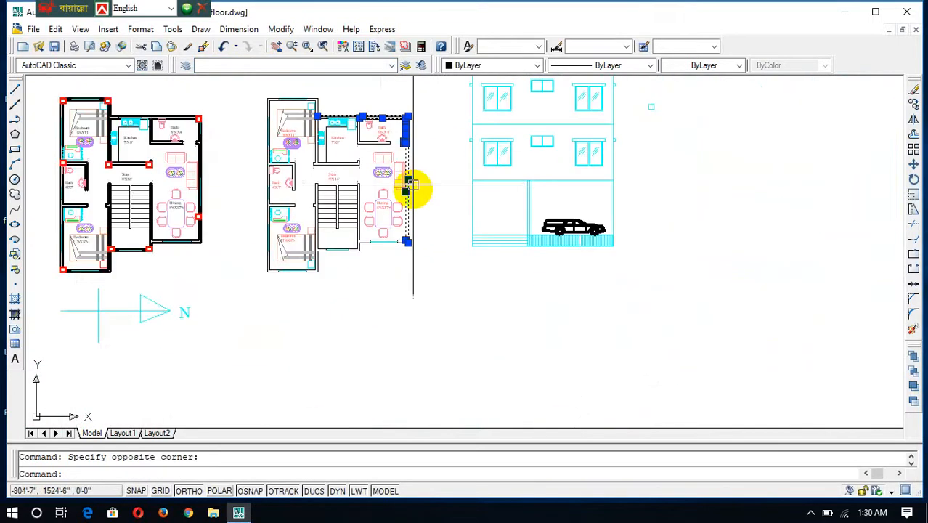
scroll(412, 209, up, 5)
scroll(437, 242, down, 5)
scroll(403, 294, up, 5)
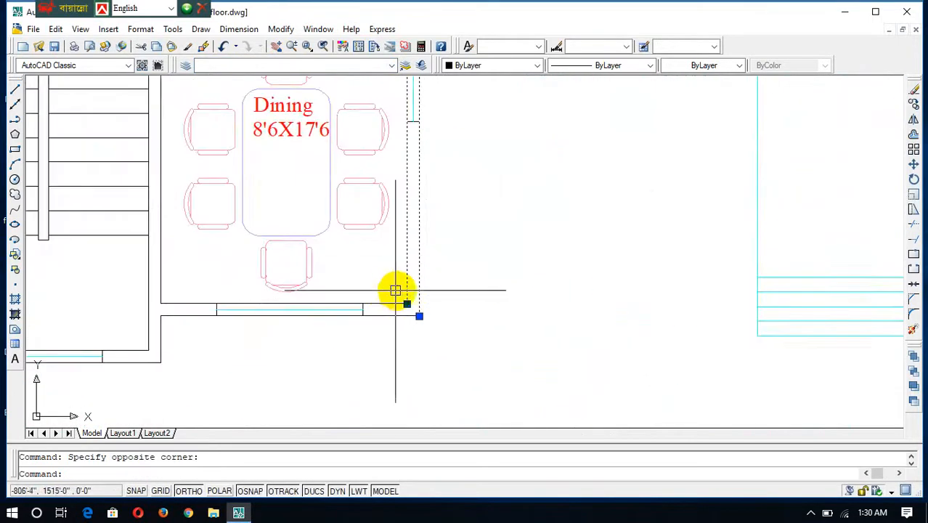
Add the dining room's lower wall lines and the stairwell's dining-side and lower wall lines to the selection
click(403, 323)
click(275, 320)
scroll(365, 285, down, 5)
scroll(365, 284, up, 5)
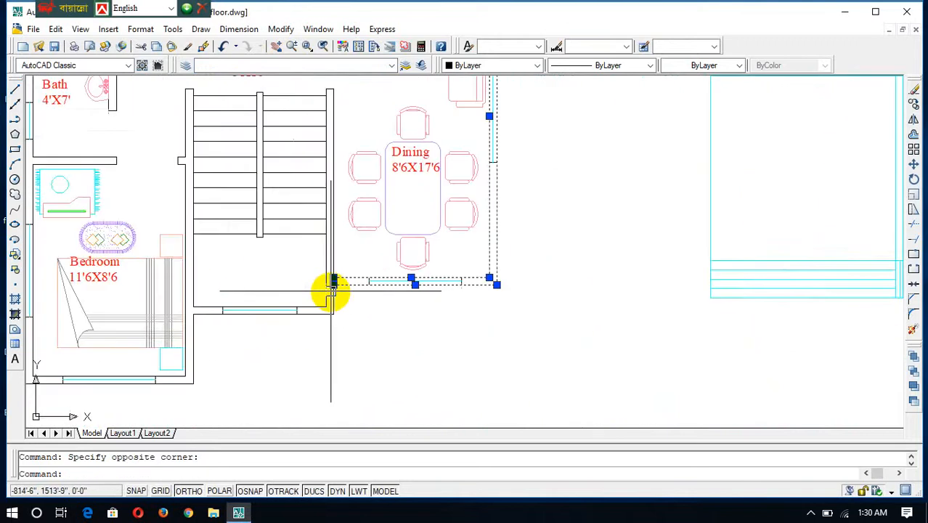
click(358, 265)
click(322, 320)
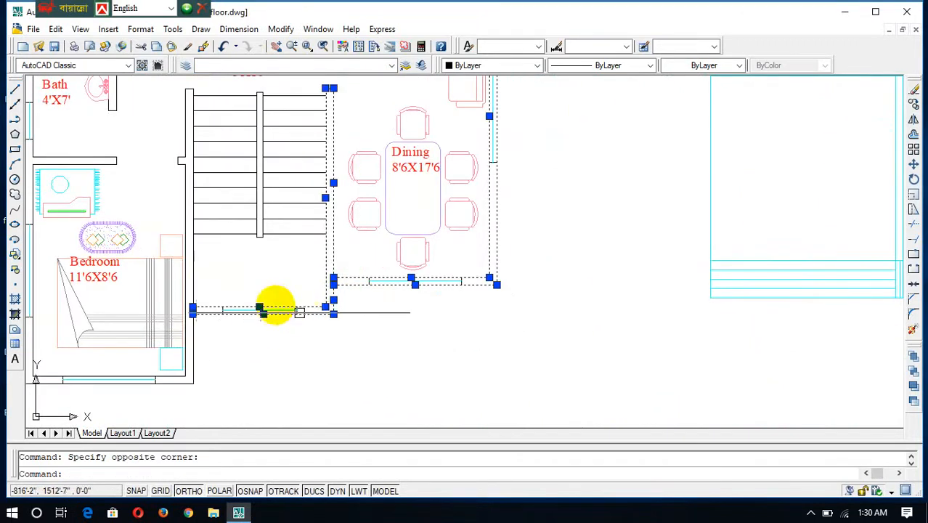
Add the wall lines between the stair and the lower bedroom, with the short door-jamb stub, to the selection
click(203, 272)
click(186, 272)
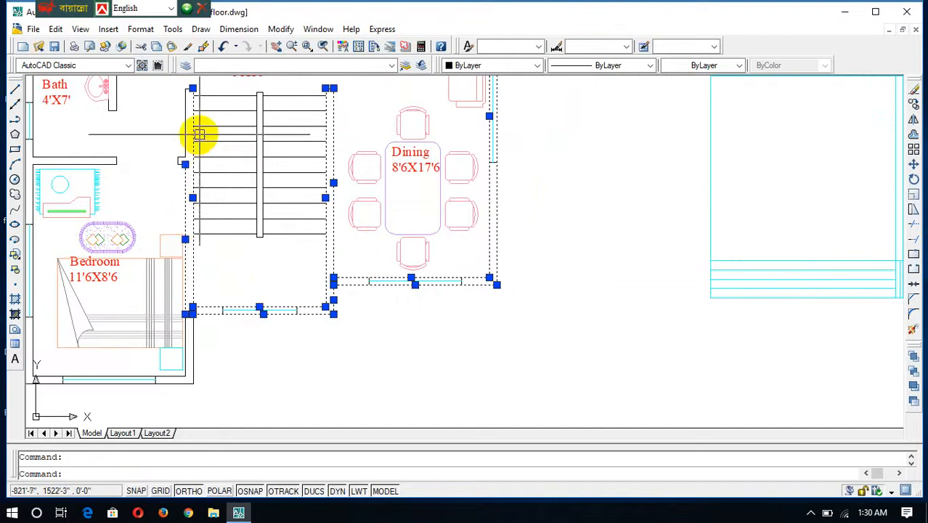
scroll(186, 149, up, 3)
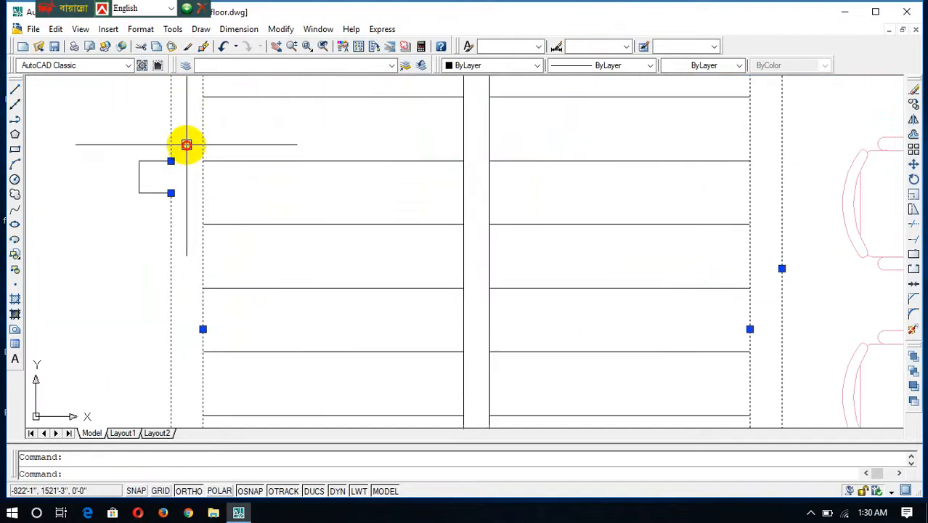
click(187, 143)
scroll(214, 189, down, 6)
click(249, 183)
Add the partition between the 4'X7' Bath and the lower bedroom, plus both lines of the adjoining exterior wall, to the selection
scroll(152, 185, up, 7)
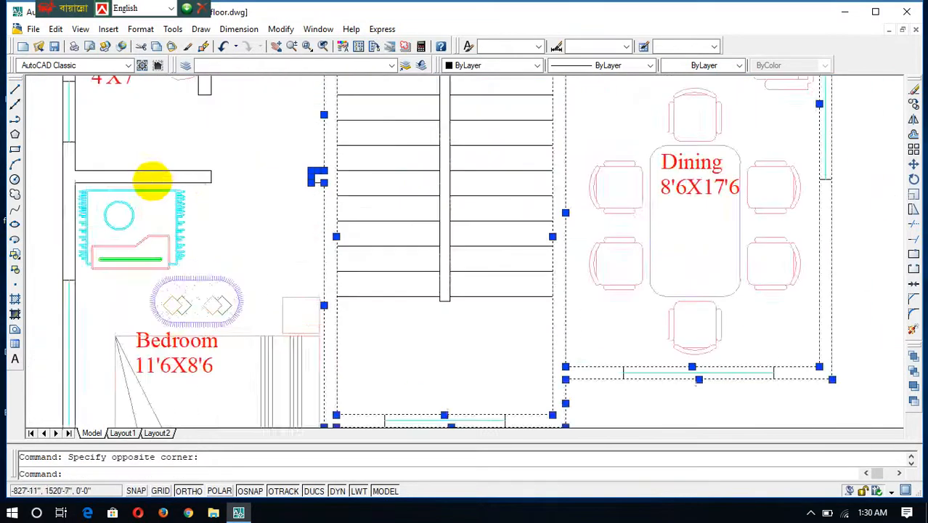
click(213, 183)
scroll(211, 165, down, 6)
scroll(195, 164, up, 6)
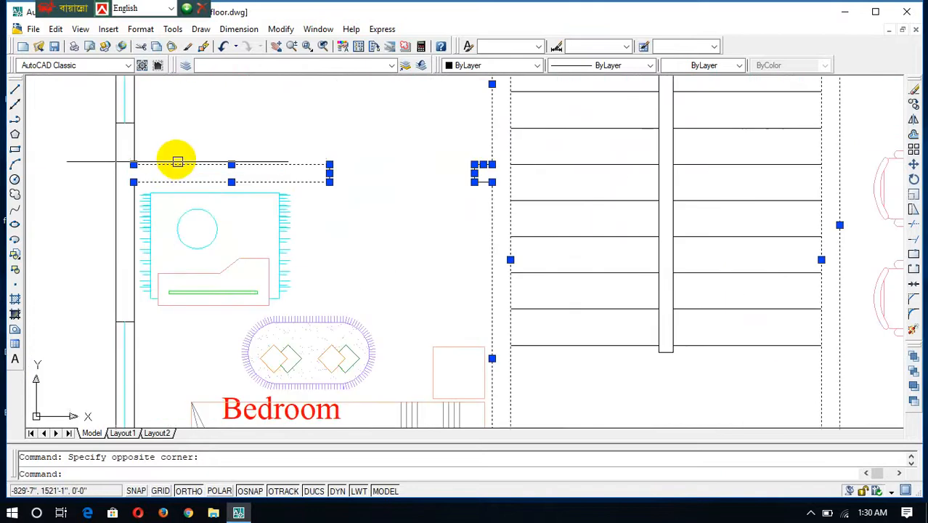
click(159, 118)
click(151, 128)
click(152, 136)
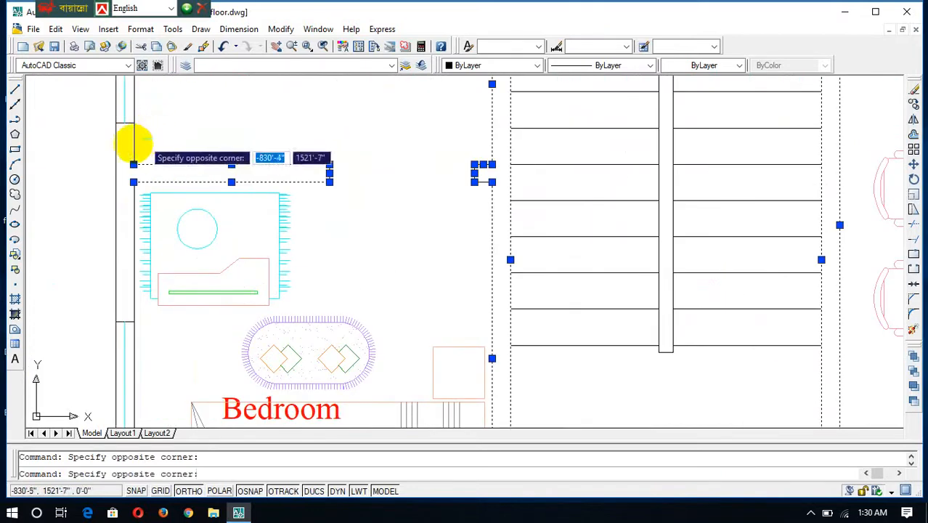
click(116, 151)
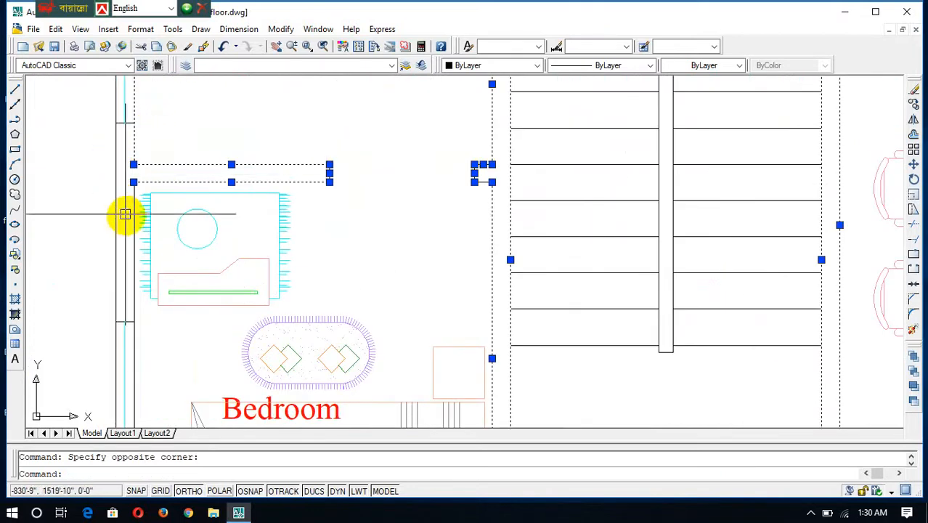
click(148, 326)
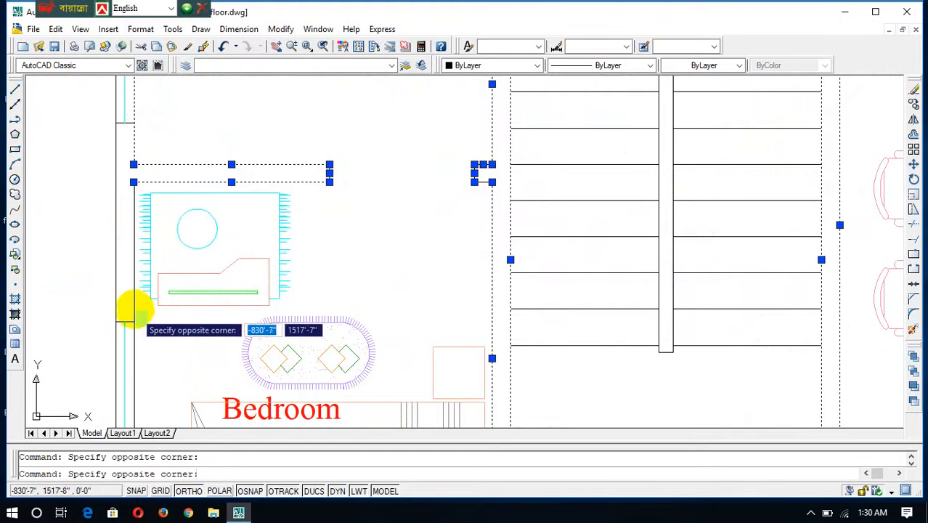
click(135, 311)
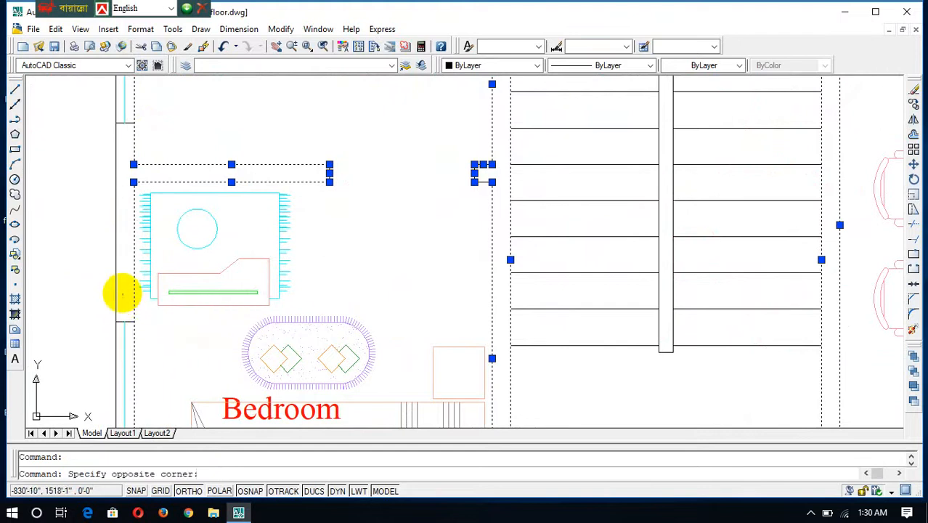
click(119, 299)
Add the 11'6X8'6 bedroom's bottom wall lines and the remaining lines of its stair-side wall to the selection
scroll(227, 333, down, 5)
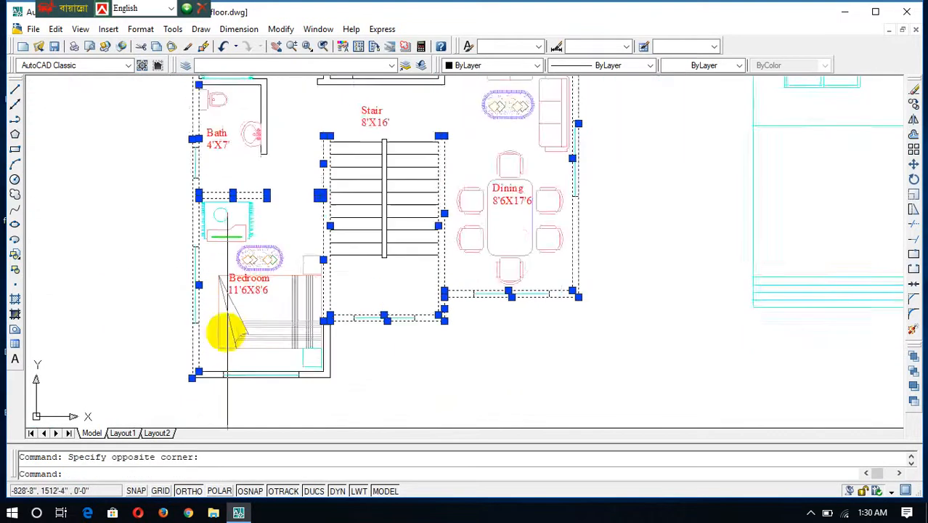
scroll(238, 390, up, 3)
scroll(228, 404, down, 6)
scroll(221, 394, up, 8)
click(217, 408)
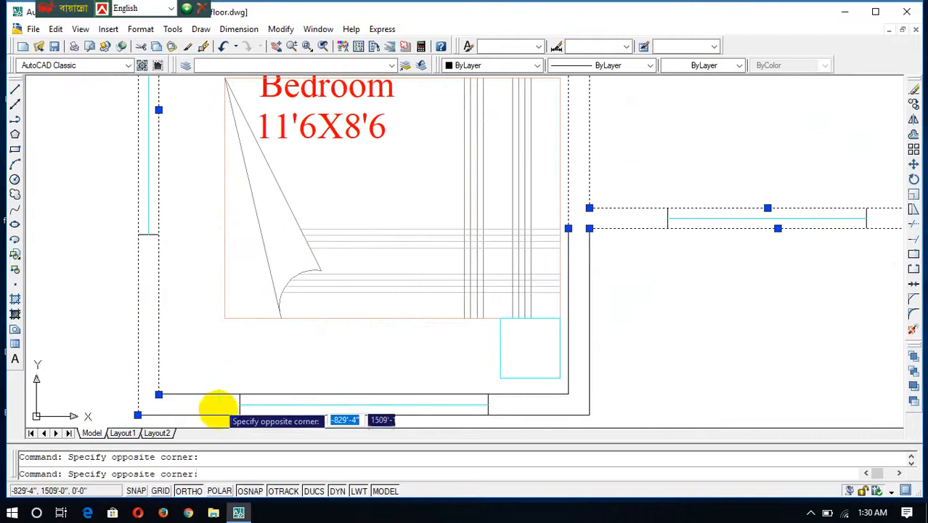
click(211, 413)
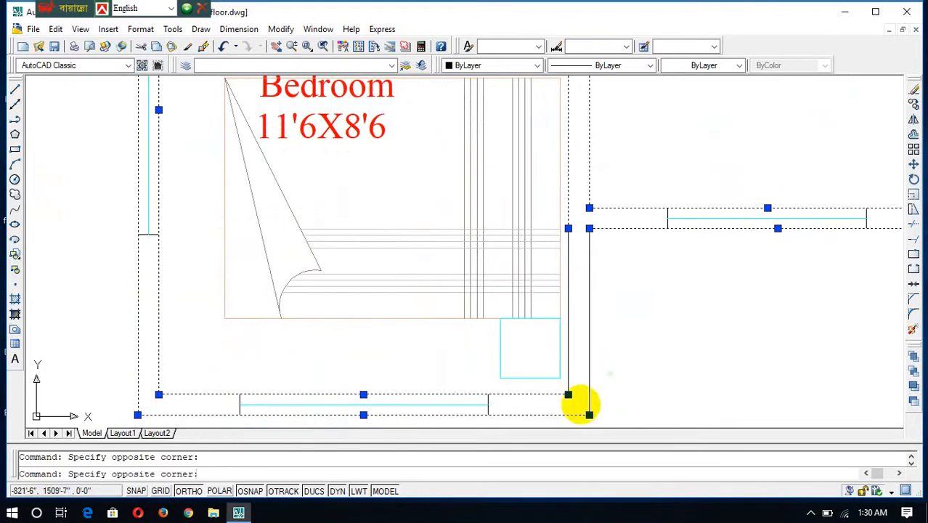
click(596, 325)
Add the short wall lines at both ends of the stairwell's lower window to the selection
scroll(667, 284, down, 5)
scroll(633, 313, up, 5)
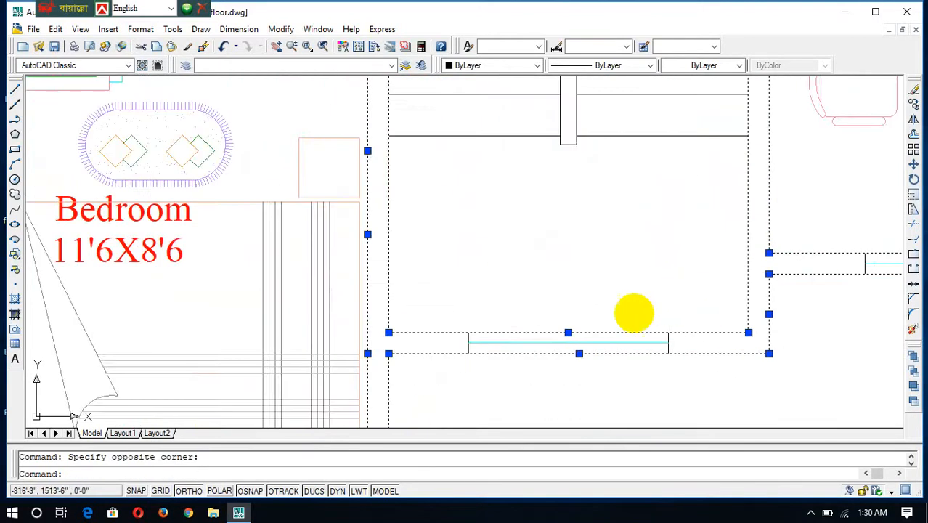
scroll(468, 344, up, 6)
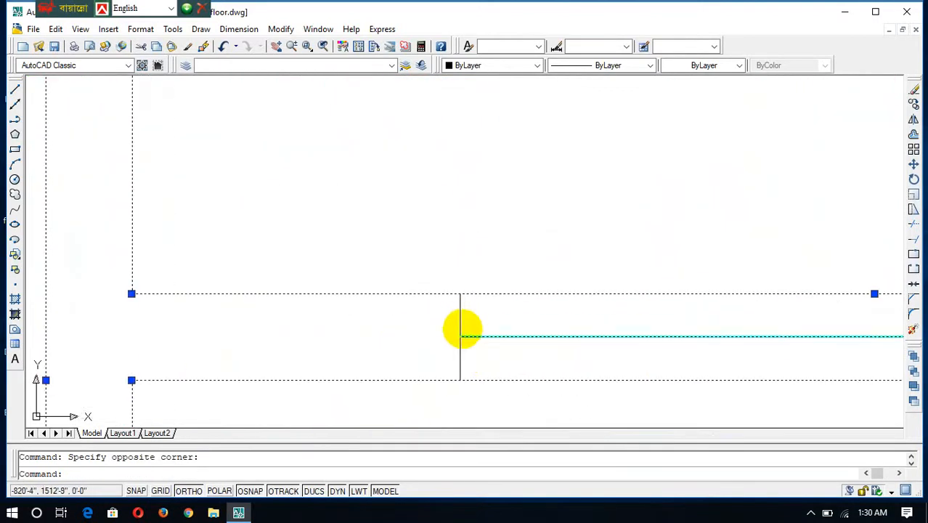
scroll(459, 320, down, 5)
scroll(675, 352, up, 6)
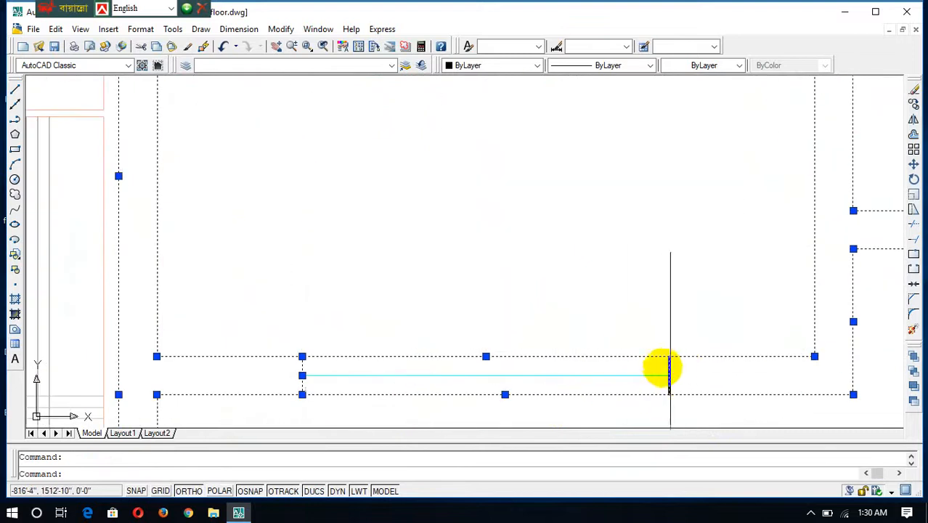
scroll(668, 363, down, 6)
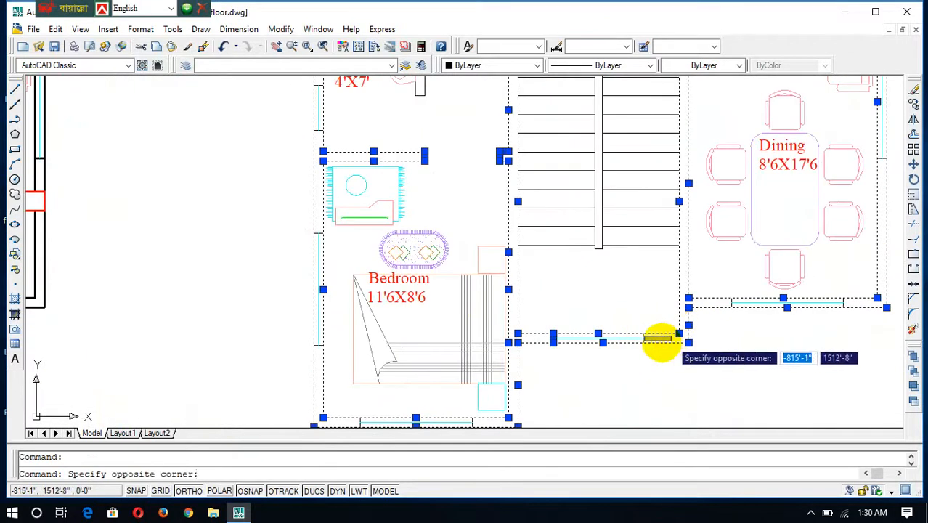
click(657, 356)
scroll(655, 356, up, 4)
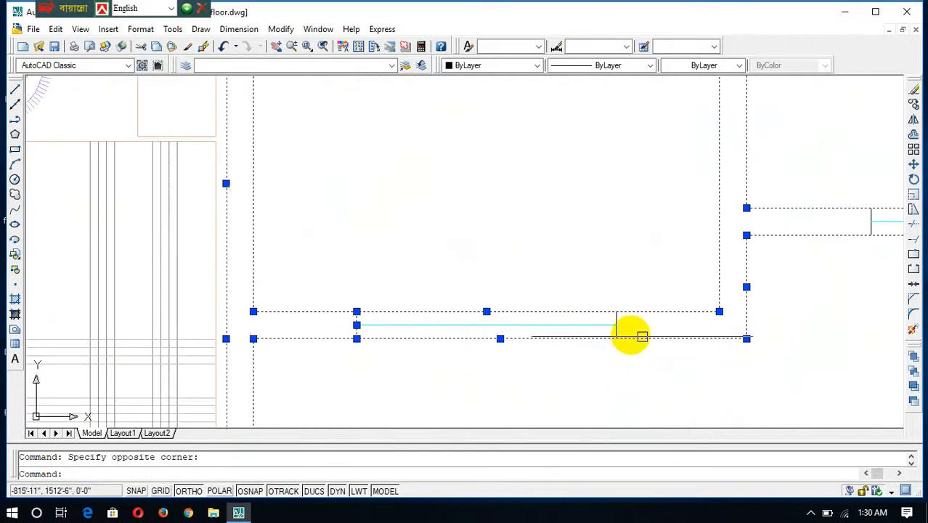
scroll(618, 318, down, 4)
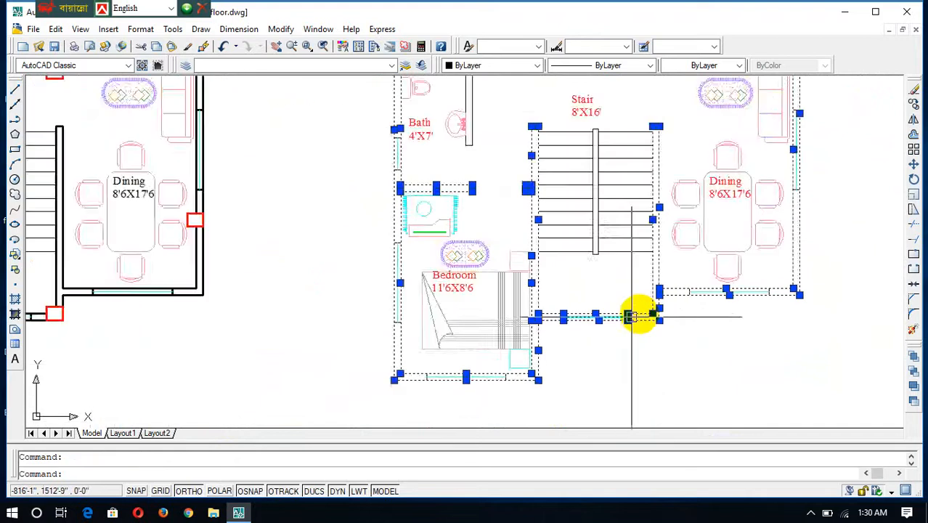
Add the short wall lines at both ends of the dining room's lower window to the selection
scroll(638, 315, up, 6)
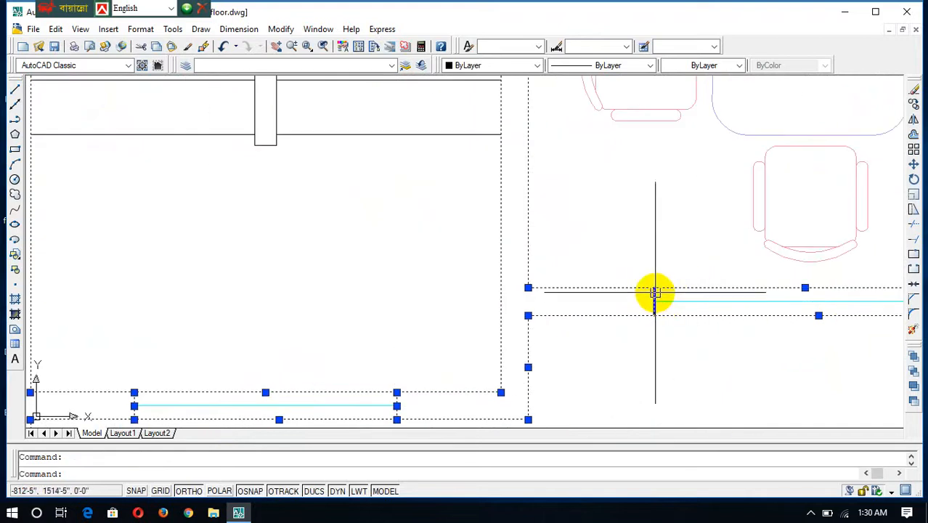
scroll(824, 321, down, 4)
scroll(833, 319, up, 4)
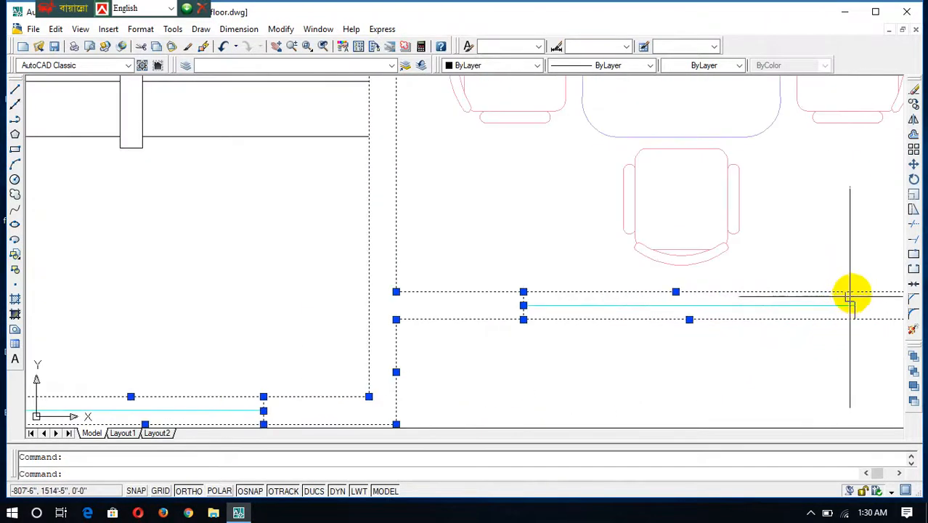
scroll(796, 265, down, 4)
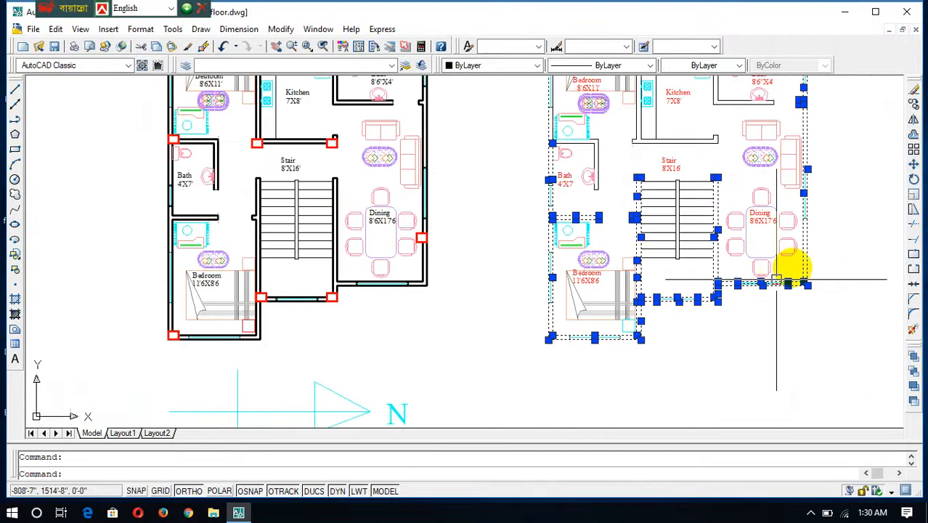
scroll(812, 255, up, 2)
scroll(813, 257, down, 3)
Add the short wall lines at both ends of the dining room's side window to the selection
scroll(802, 262, up, 5)
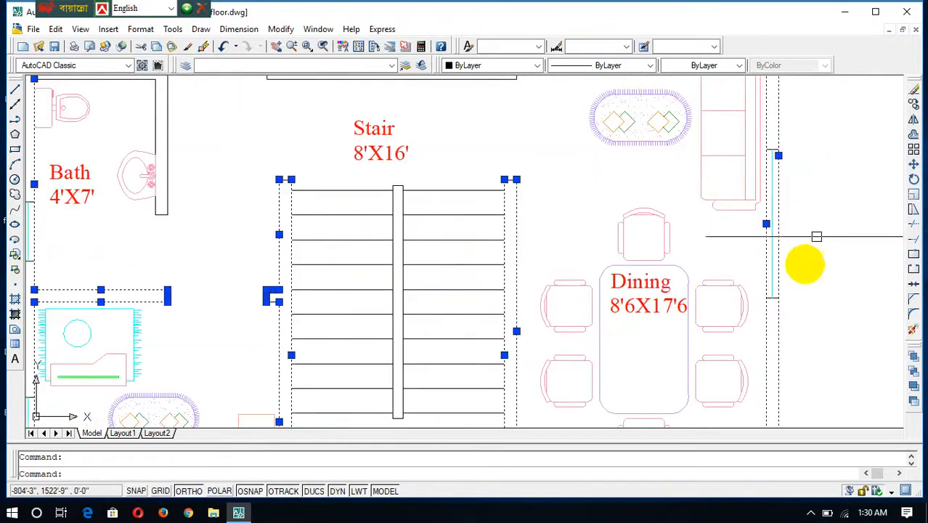
scroll(775, 298, up, 4)
click(767, 296)
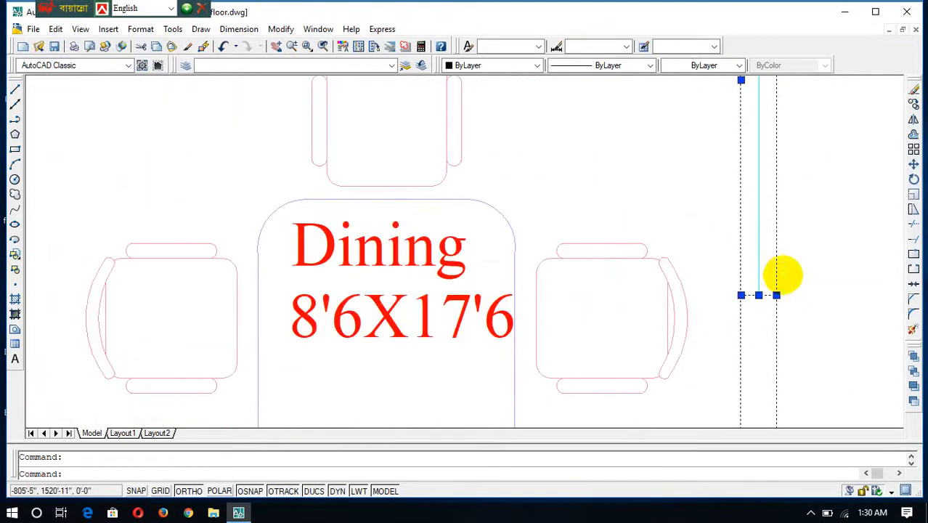
scroll(783, 201, down, 4)
scroll(783, 158, up, 5)
scroll(774, 113, down, 3)
scroll(774, 112, down, 2)
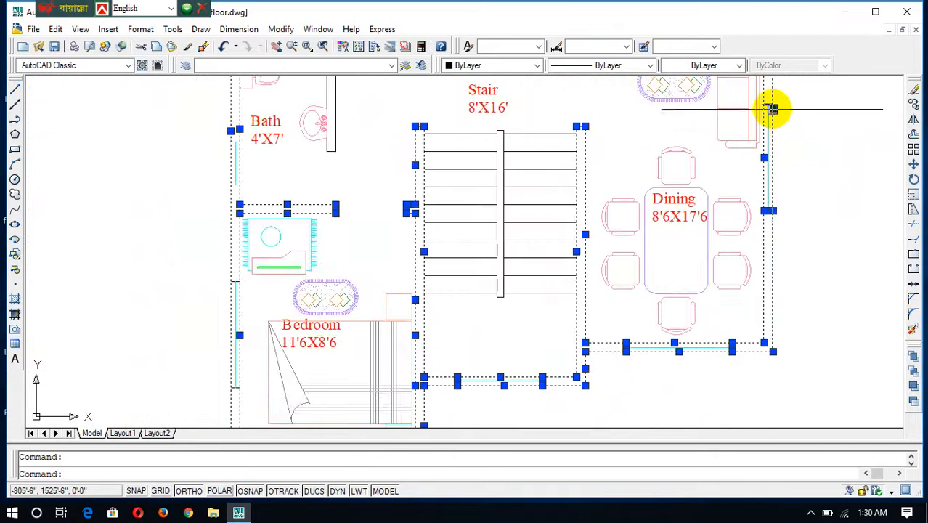
scroll(771, 105, up, 5)
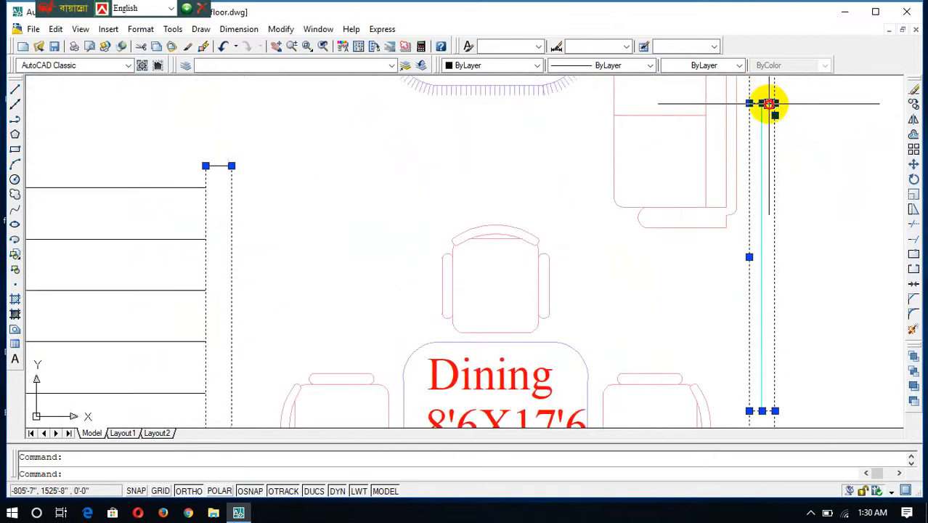
scroll(790, 117, down, 1)
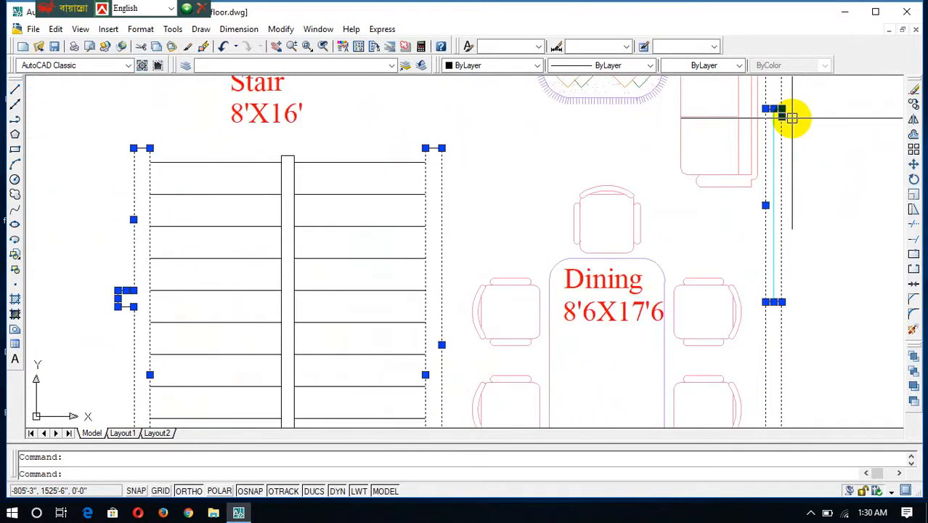
scroll(771, 116, up, 3)
scroll(770, 114, down, 3)
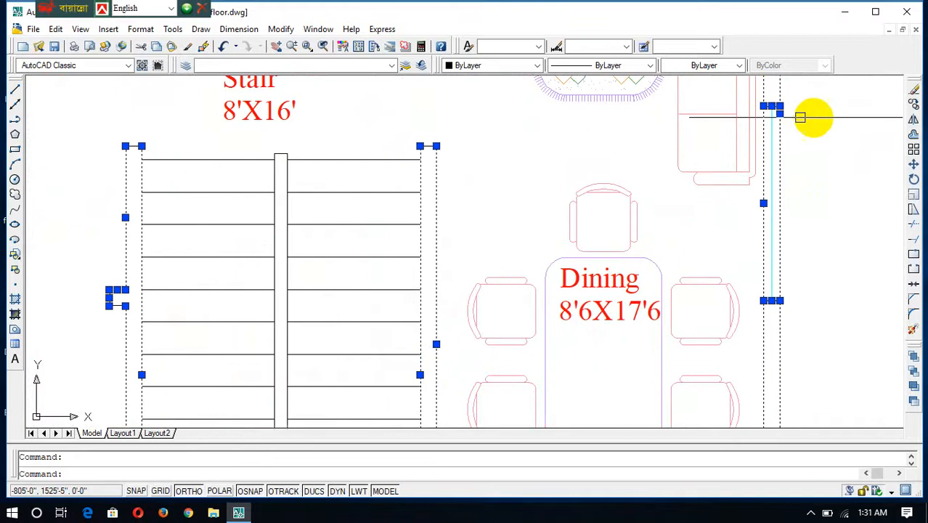
scroll(806, 113, down, 8)
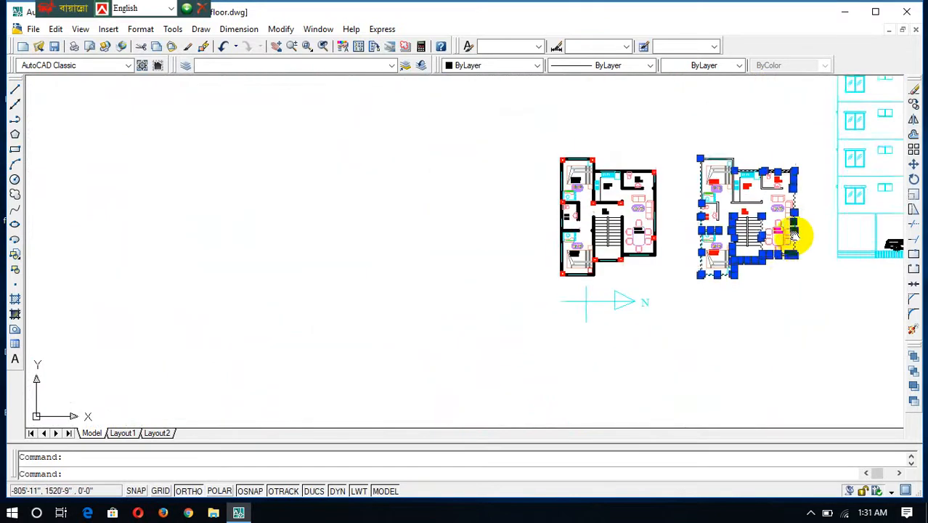
Add the kitchen's stair-side wall lines and the 4'X7' bath's upper and inner side wall lines to the selection
scroll(769, 222, up, 4)
scroll(757, 213, up, 2)
click(760, 138)
click(674, 166)
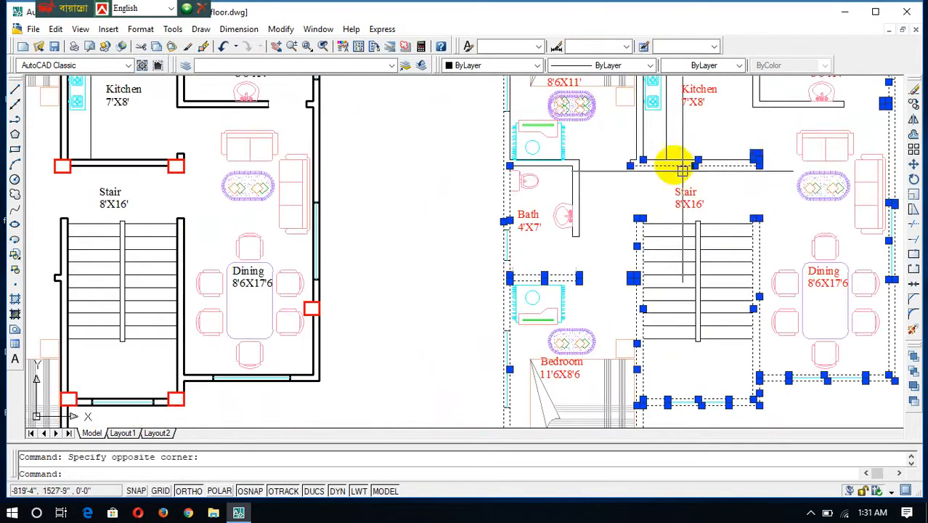
click(639, 161)
click(618, 181)
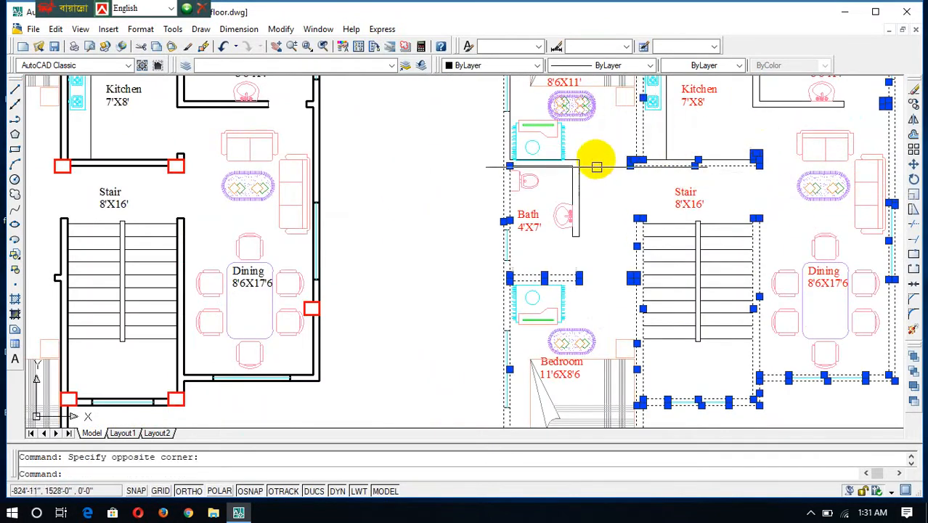
click(596, 158)
click(576, 183)
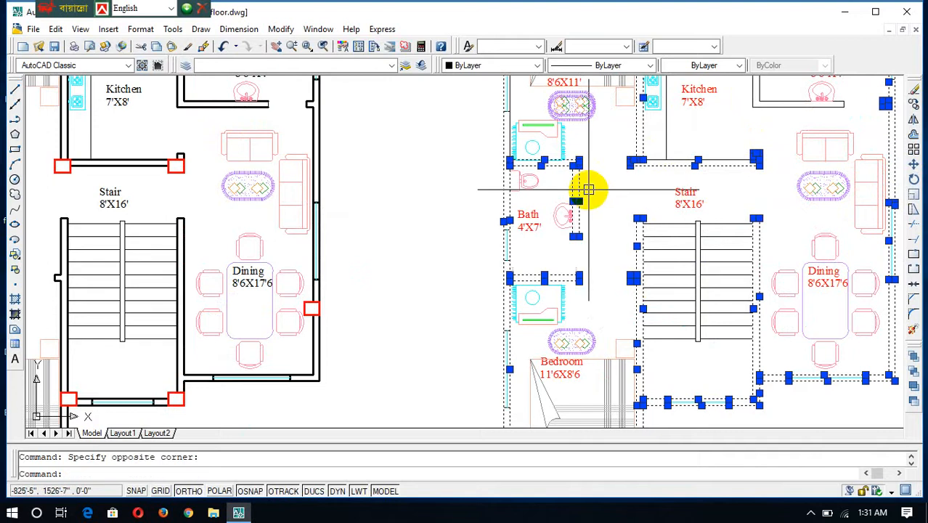
Add the wall lines between the kitchen and the 8'6"X4' bath, including that bath's lower wall lines, to the selection
scroll(716, 166, down, 3)
scroll(741, 155, up, 4)
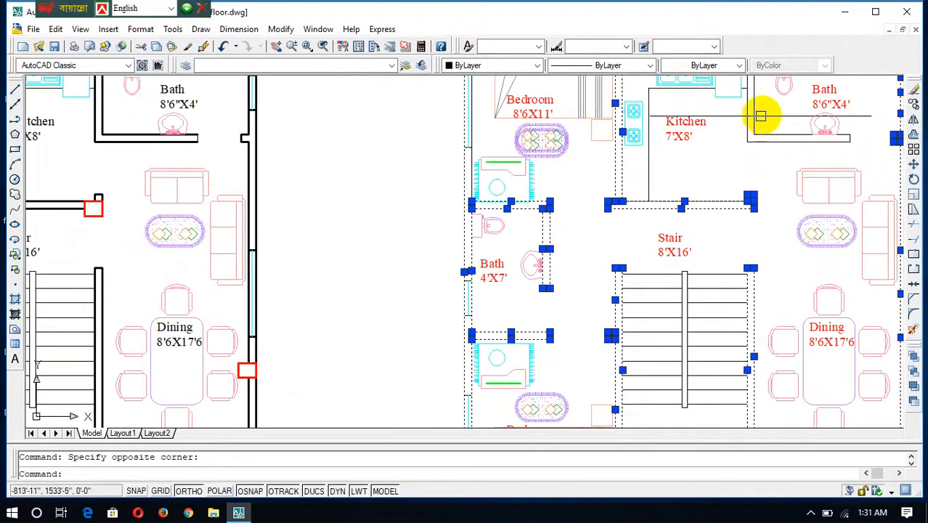
click(760, 116)
click(738, 143)
scroll(740, 138, down, 3)
scroll(748, 124, up, 4)
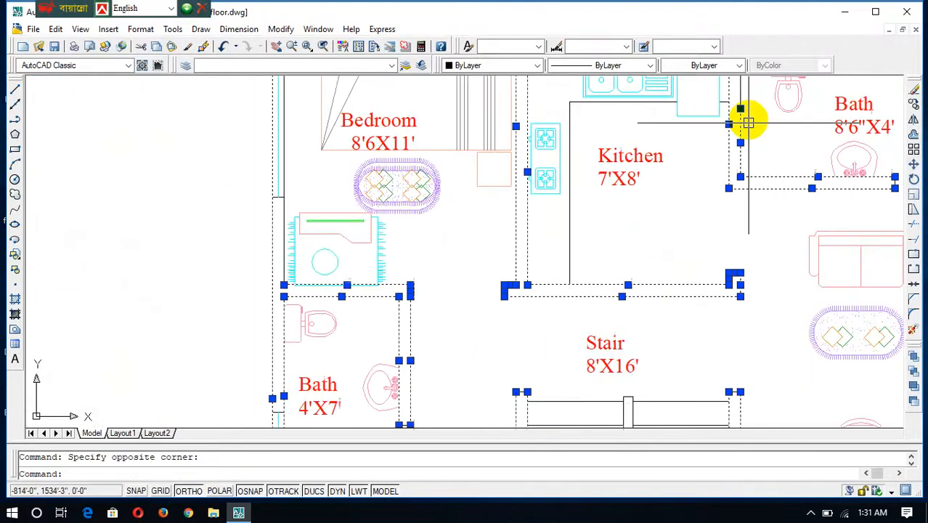
scroll(743, 105, up, 3)
click(742, 95)
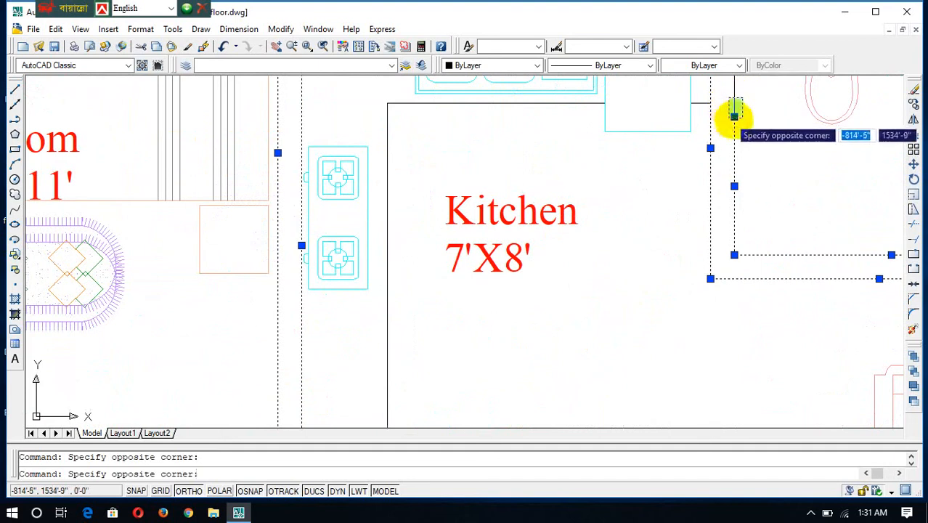
click(741, 136)
scroll(740, 137, down, 5)
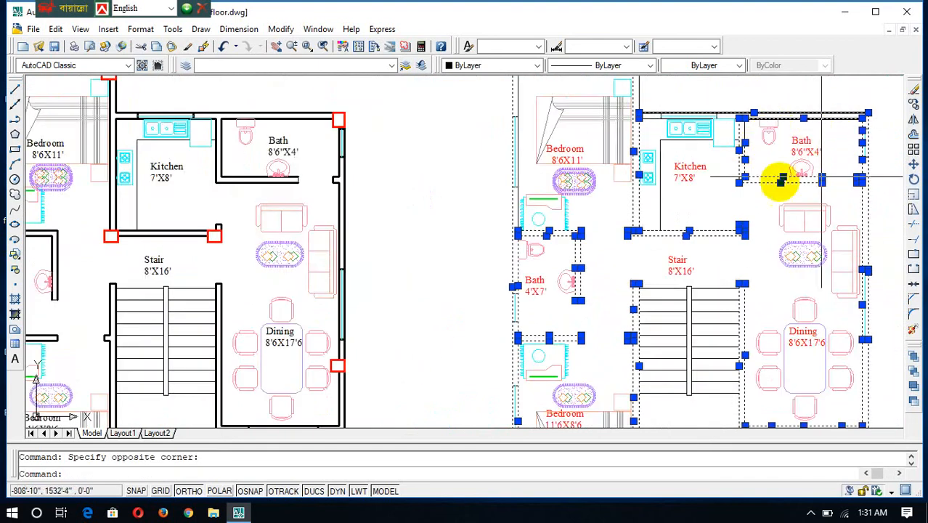
Add the 8'6X11' bedroom's upper wall lines and its short outer wall line beside the kitchen to the selection
scroll(711, 181, down, 5)
scroll(702, 161, up, 5)
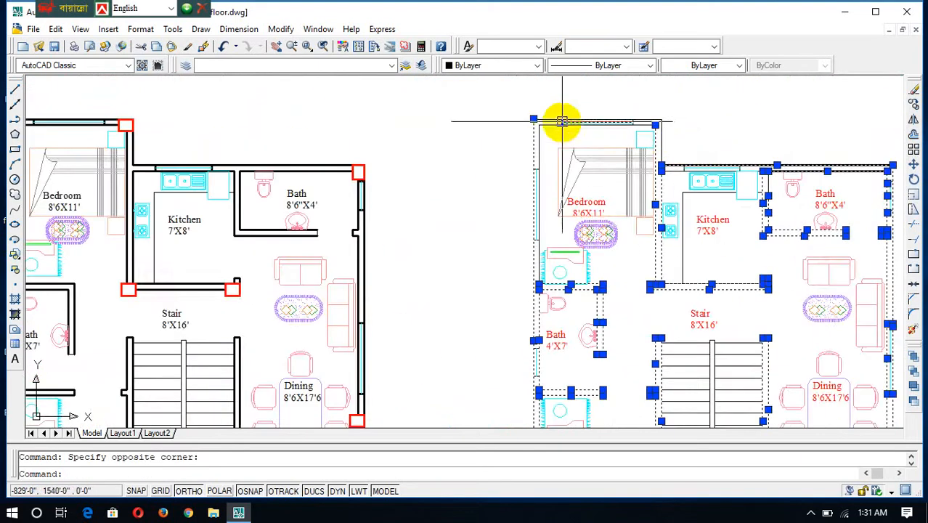
scroll(540, 111, up, 4)
click(454, 180)
click(763, 116)
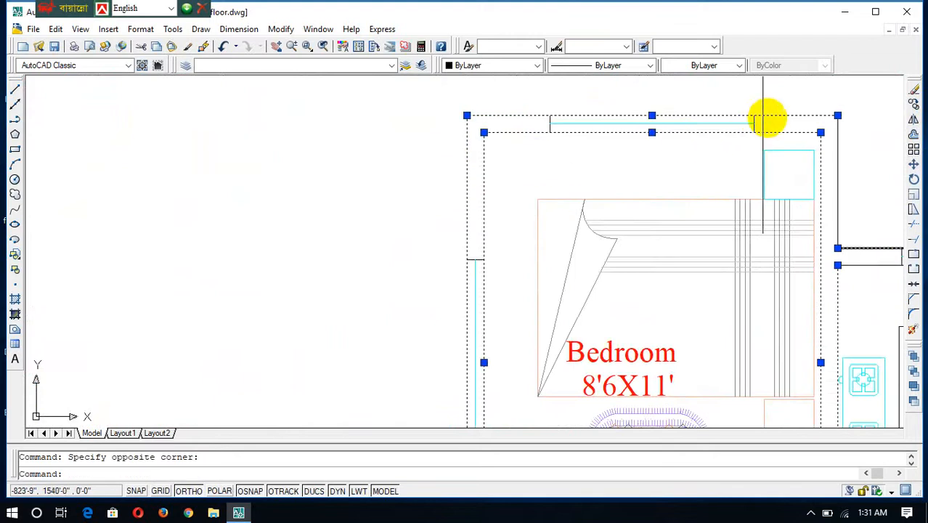
click(865, 143)
click(748, 164)
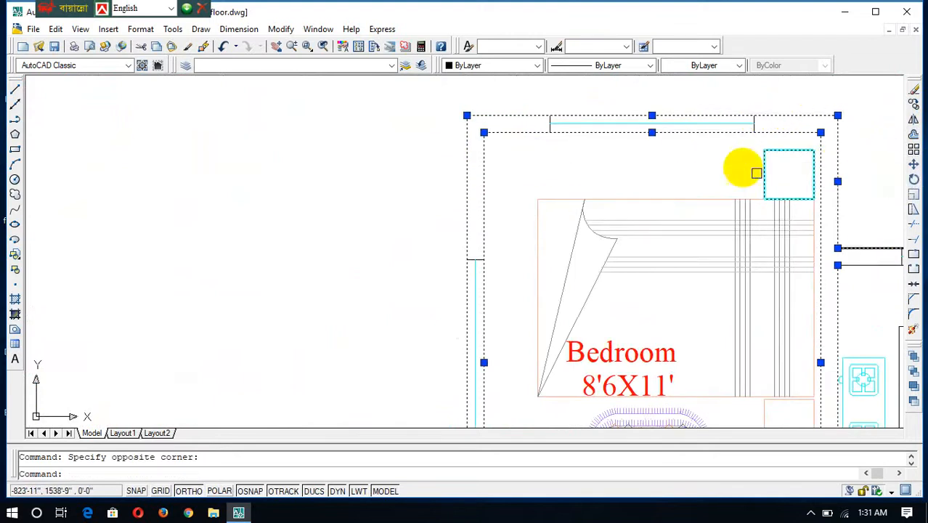
Put all the selected wall lines of the copied plan on the wall 1 layer and clear the selection
scroll(799, 209, down, 5)
scroll(799, 208, up, 5)
scroll(808, 195, down, 4)
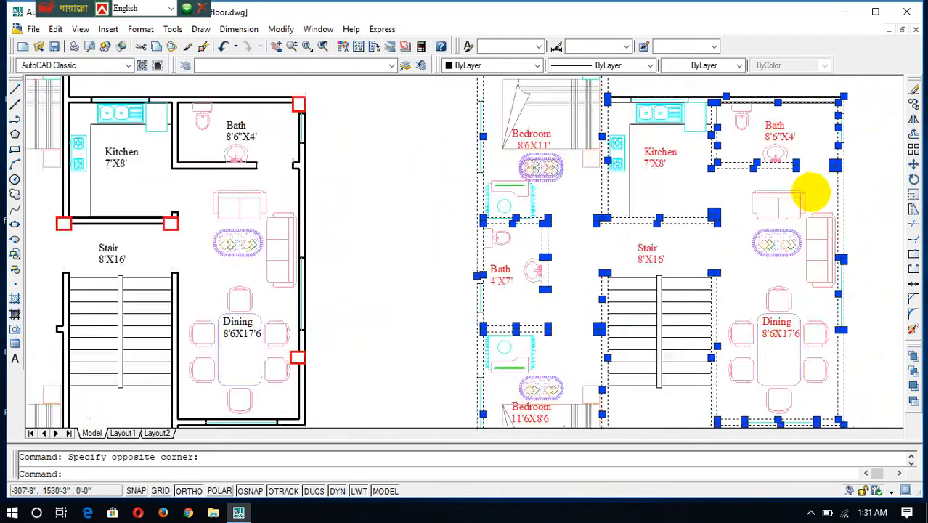
scroll(729, 253, up, 5)
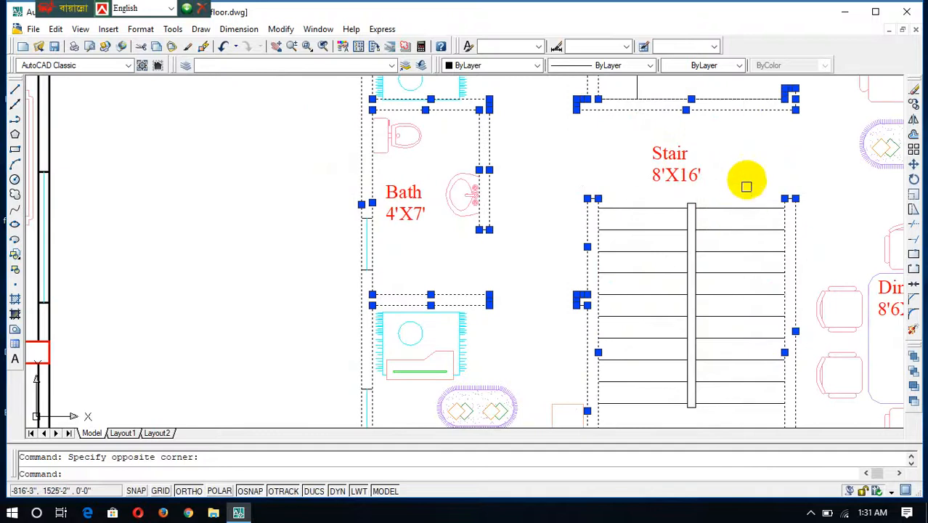
scroll(741, 178, down, 5)
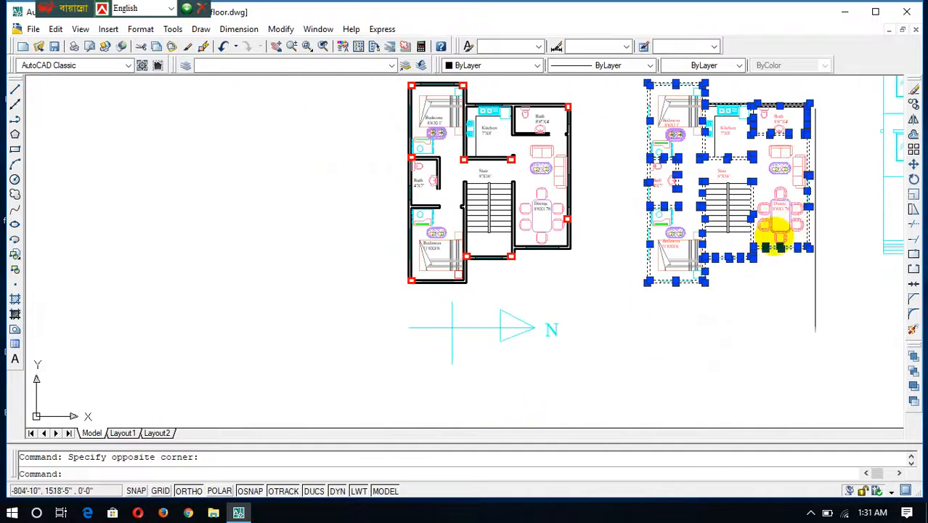
click(378, 65)
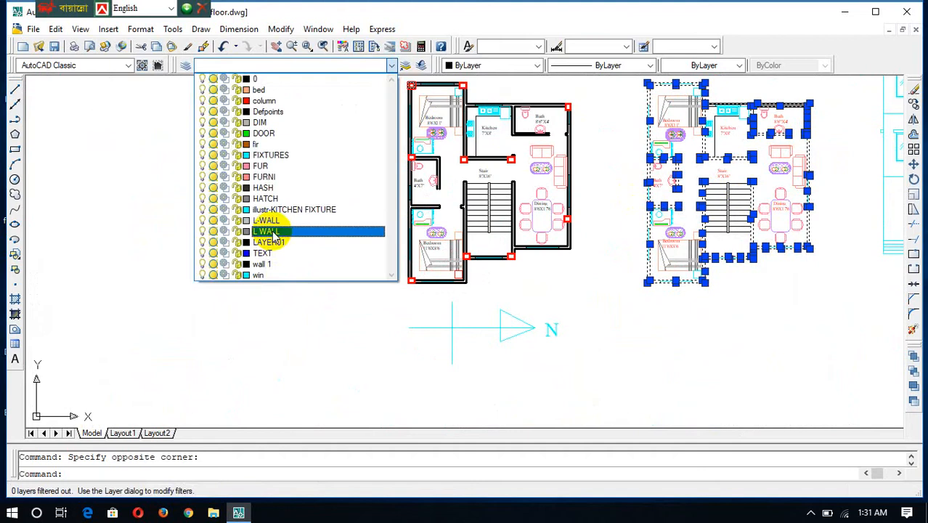
click(269, 264)
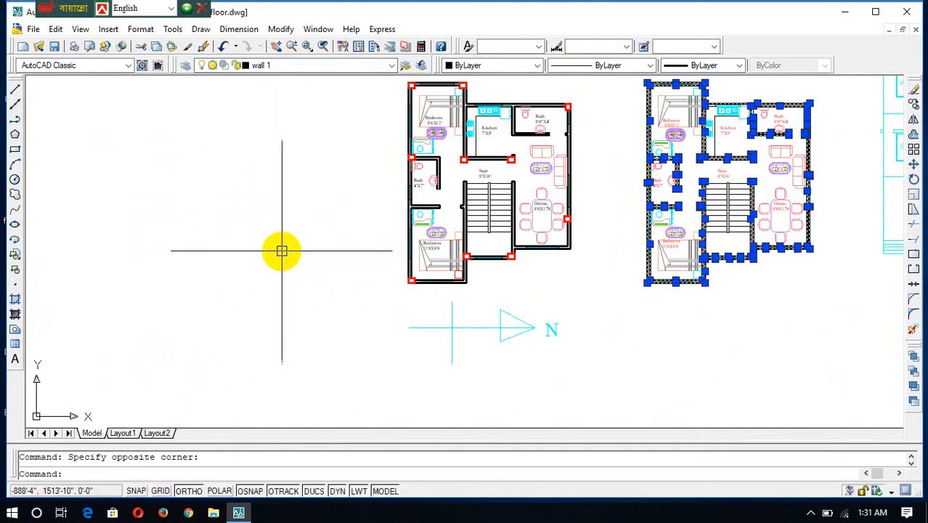
key(Escape)
scroll(686, 209, up, 5)
middle_drag(700, 218, 395, 307)
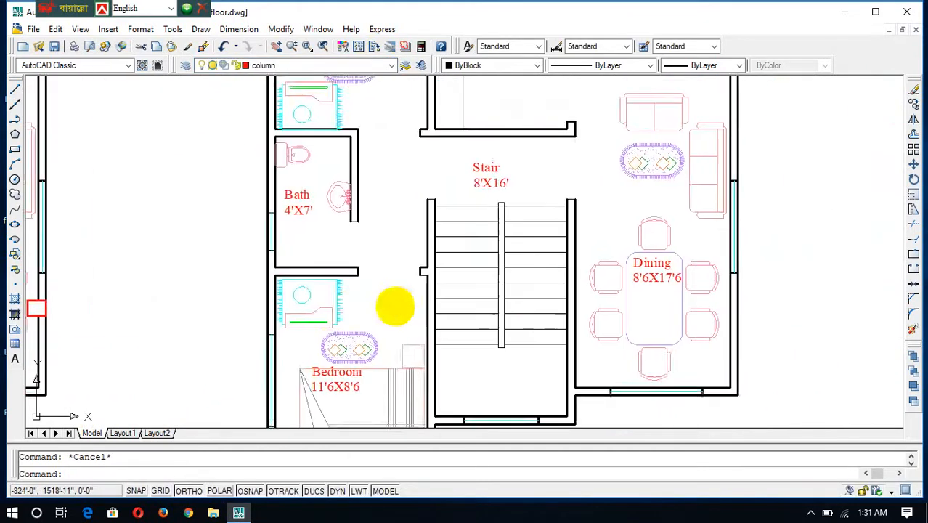
scroll(503, 196, up, 3)
scroll(503, 197, down, 2)
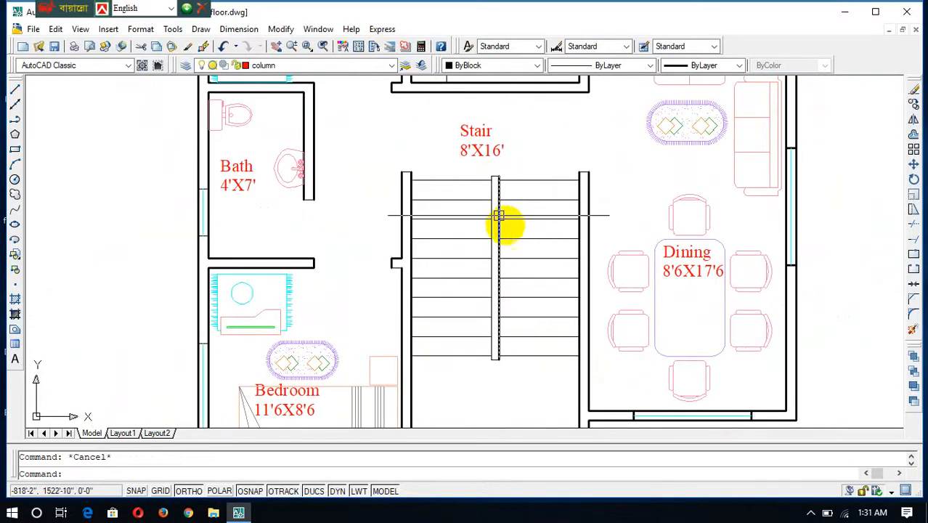
click(290, 67)
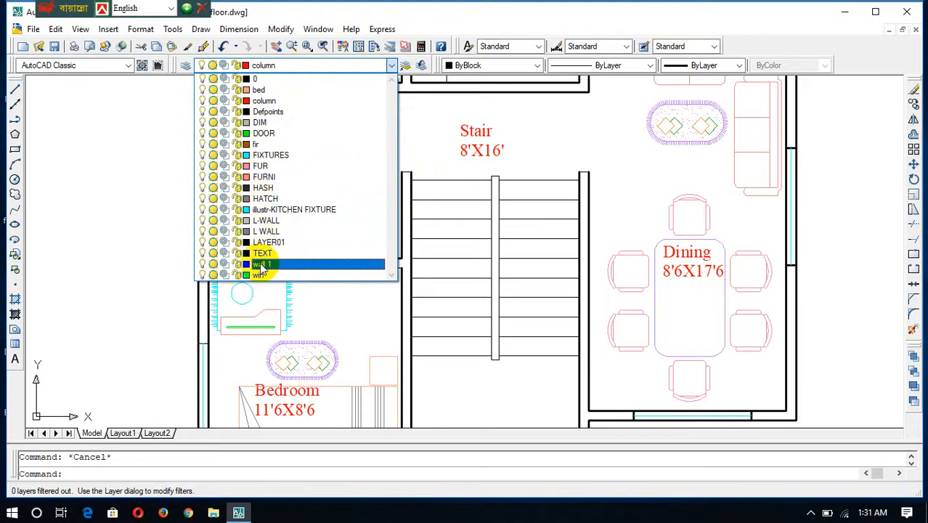
click(283, 67)
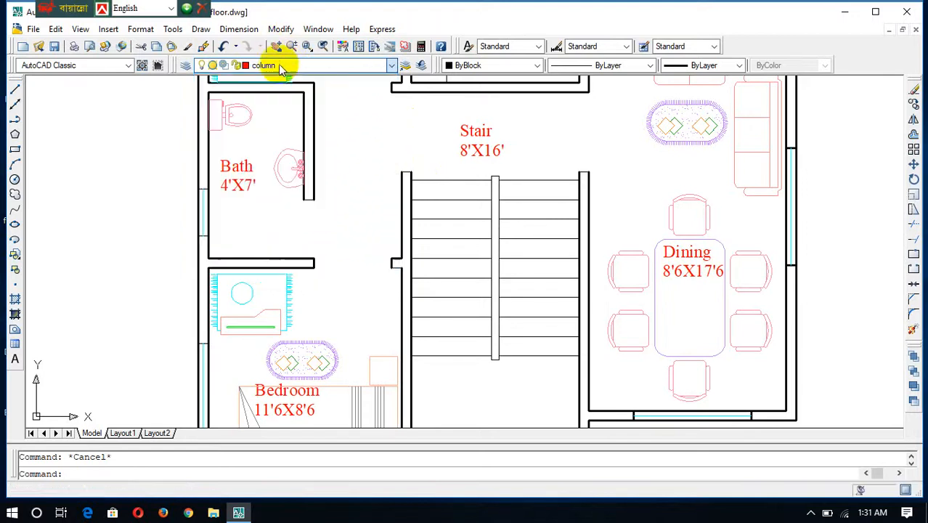
Create a layer named wo with index color 33 and the Default lineweight, and make it the current layer
click(187, 65)
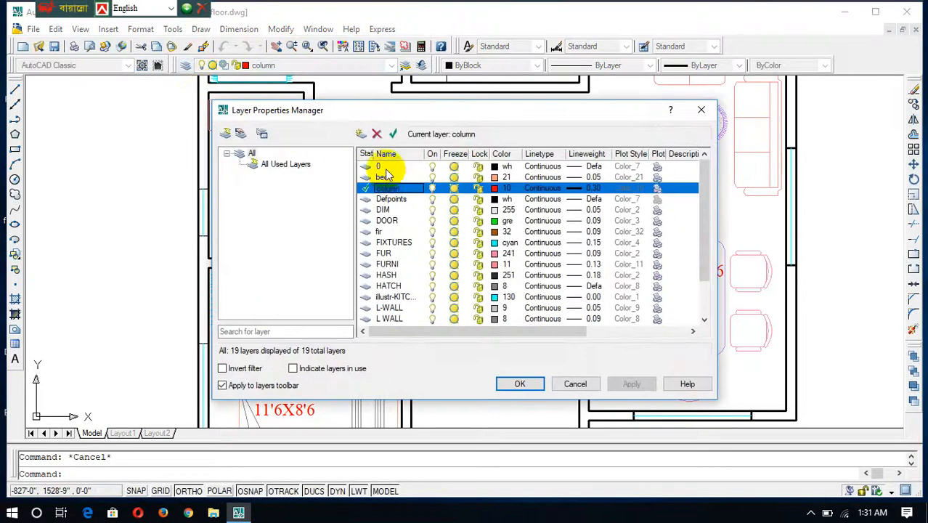
click(386, 167)
click(360, 135)
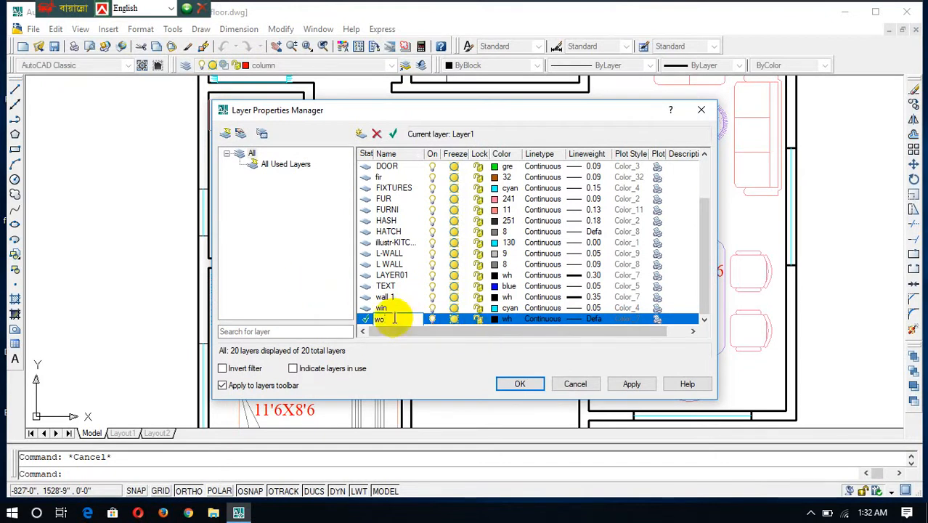
click(495, 319)
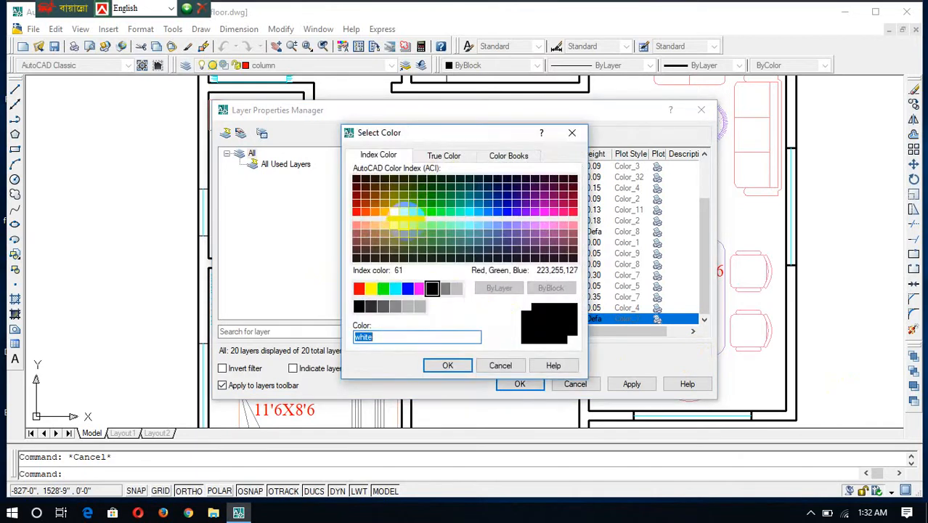
click(404, 223)
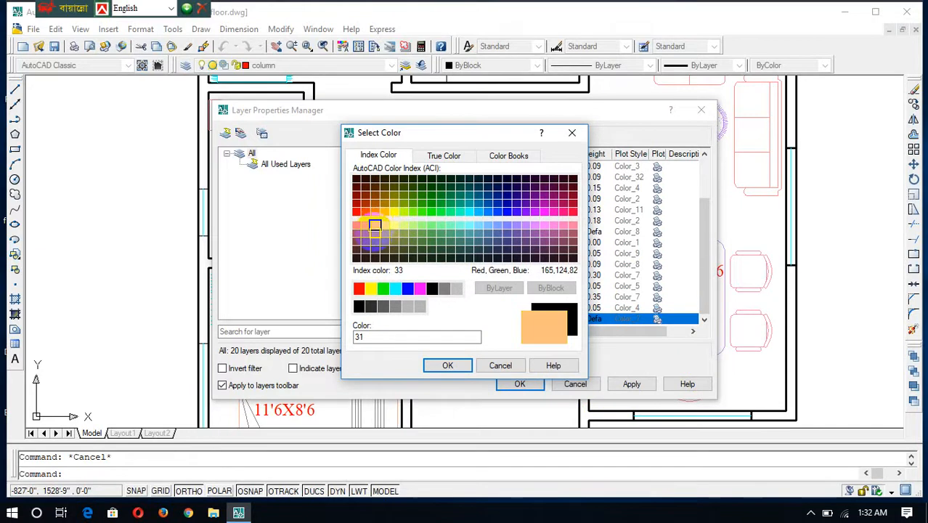
click(448, 366)
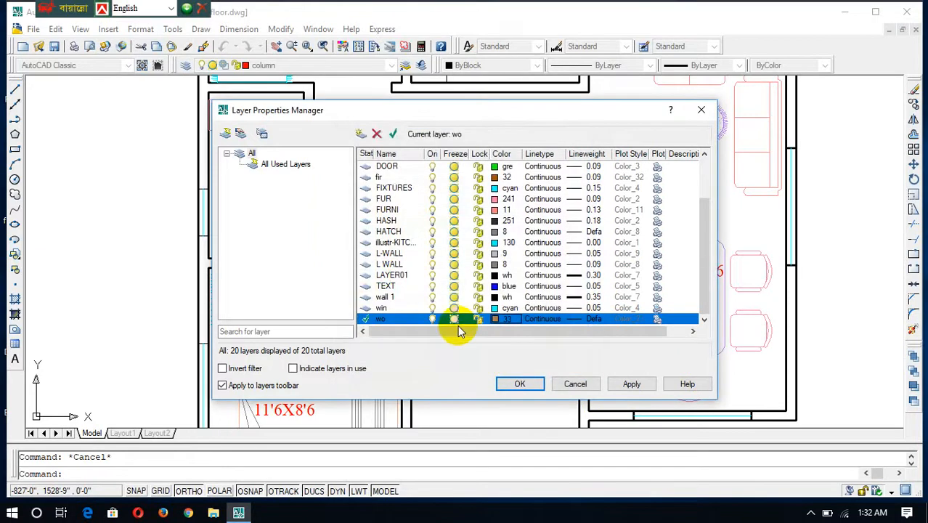
click(586, 320)
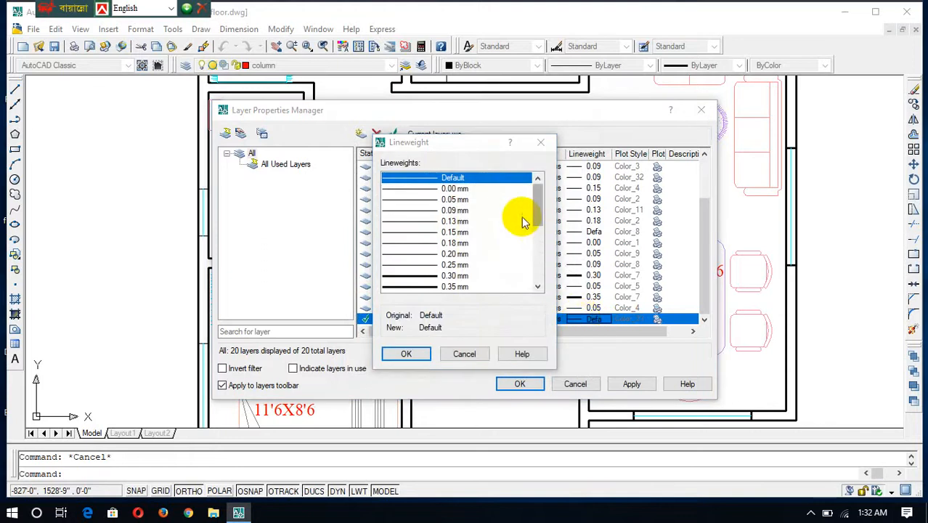
double_click(495, 185)
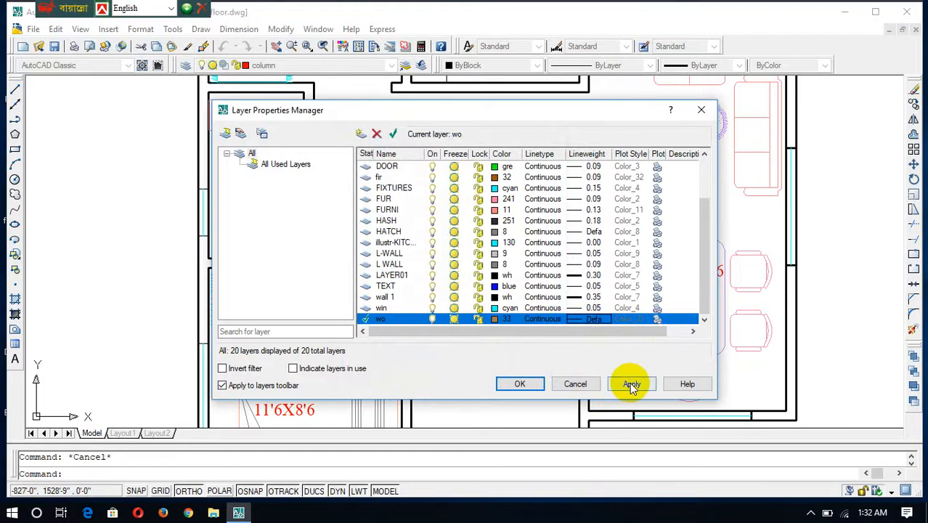
click(518, 384)
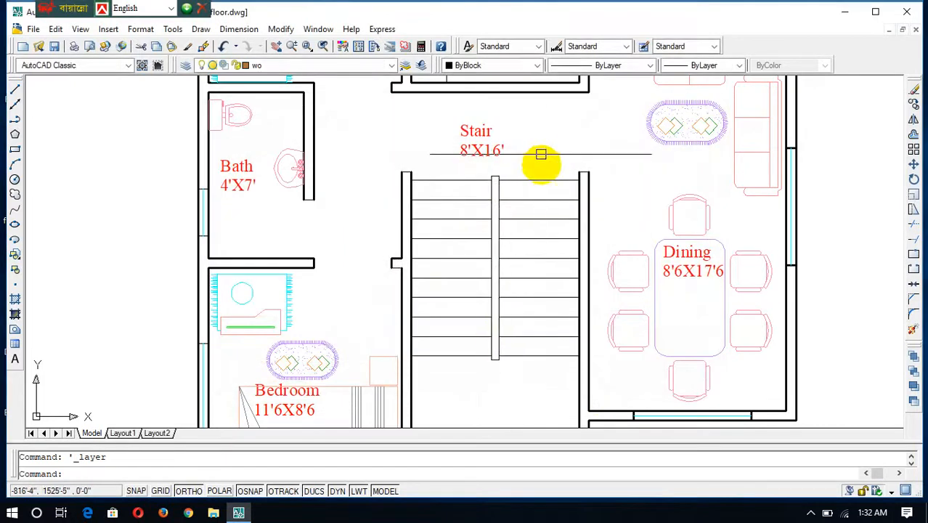
Put the lines of the narrow central strip between the copied plan's stair flights on the wo layer
scroll(541, 154, up, 3)
click(481, 164)
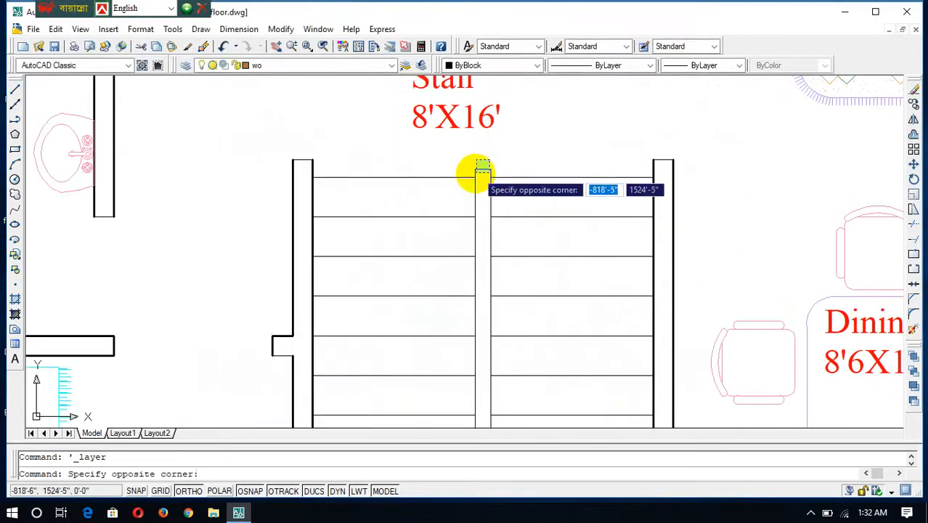
click(483, 173)
scroll(508, 240, down, 5)
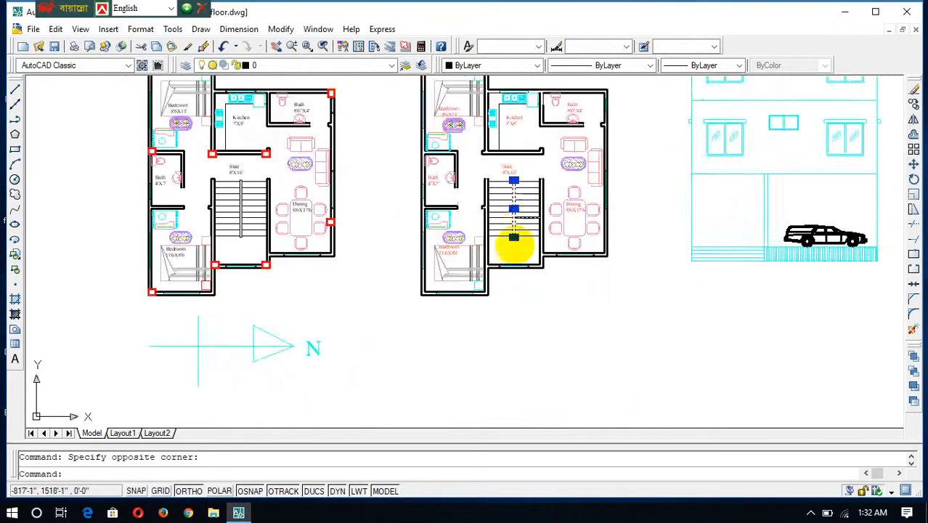
scroll(507, 232, up, 8)
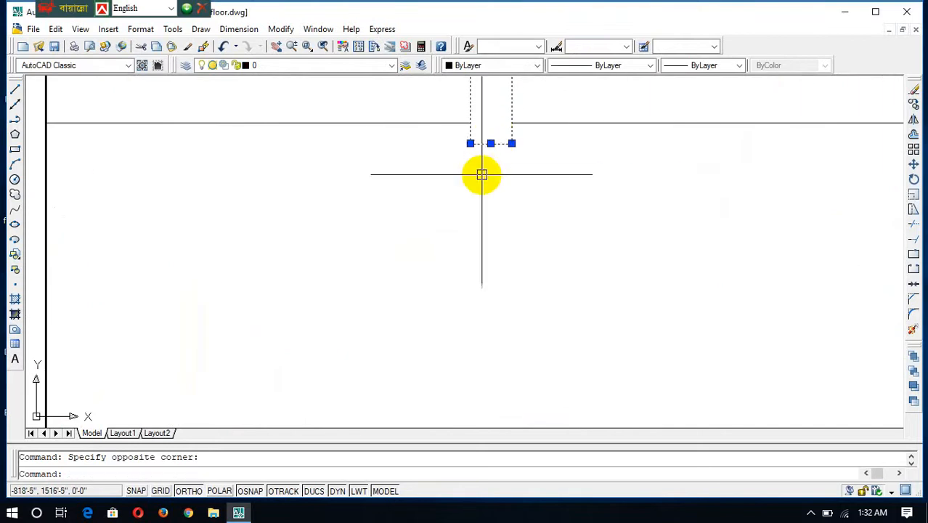
scroll(509, 178, down, 4)
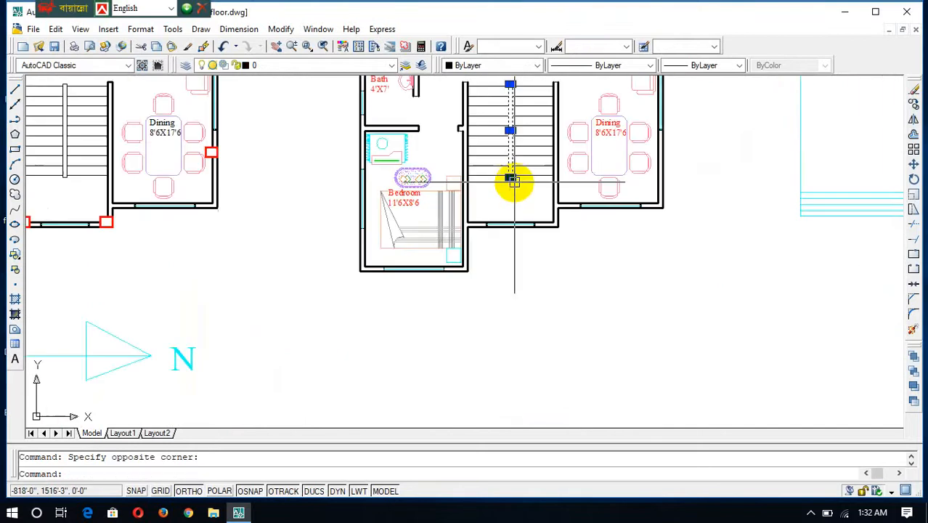
click(377, 65)
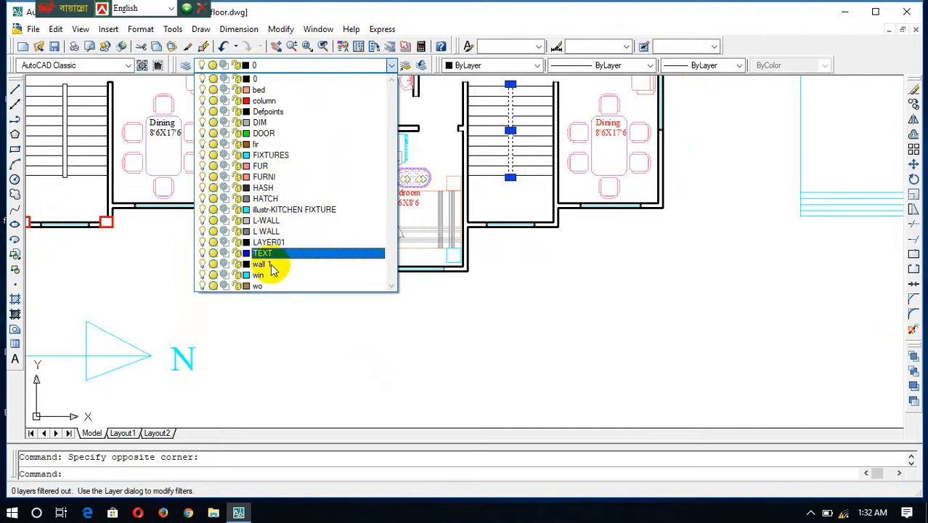
click(255, 286)
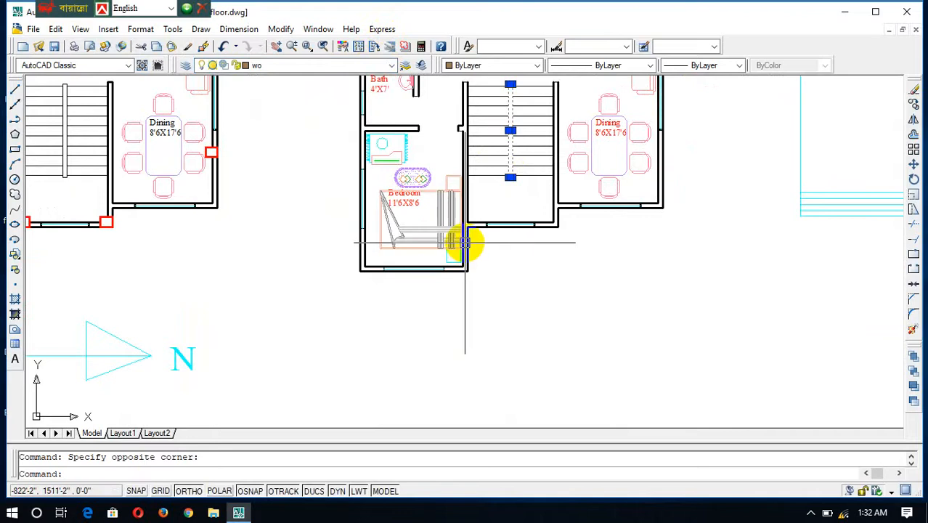
key(Escape)
scroll(503, 127, up, 3)
middle_drag(516, 207, 457, 327)
scroll(486, 265, down, 4)
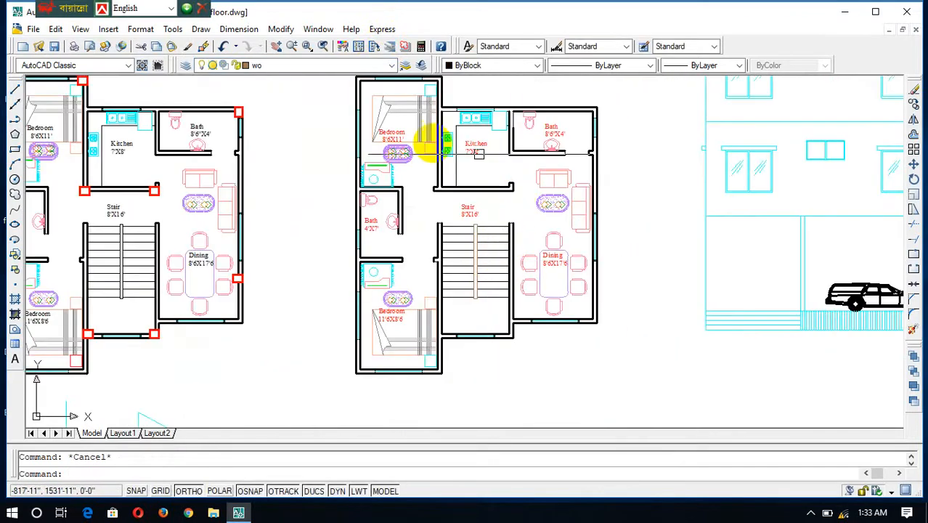
scroll(573, 125, up, 3)
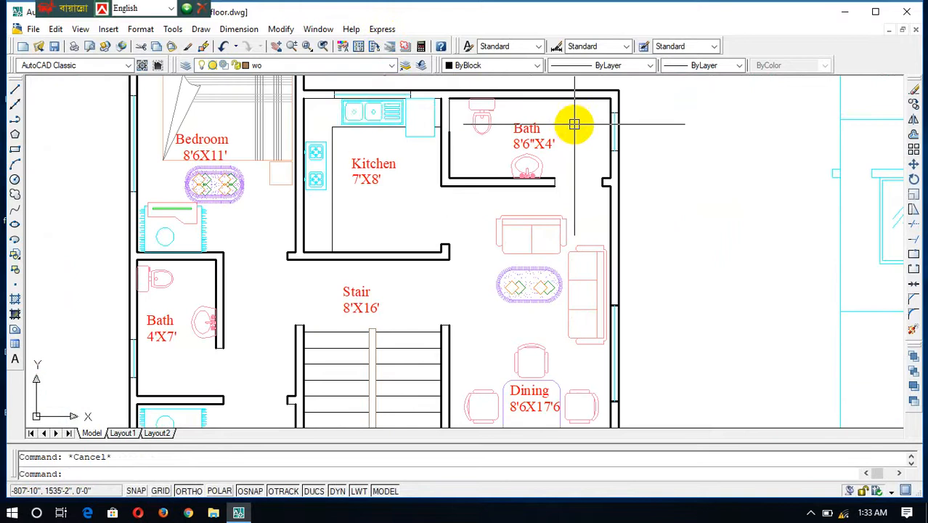
scroll(397, 100, up, 5)
scroll(472, 95, up, 1)
scroll(472, 96, down, 5)
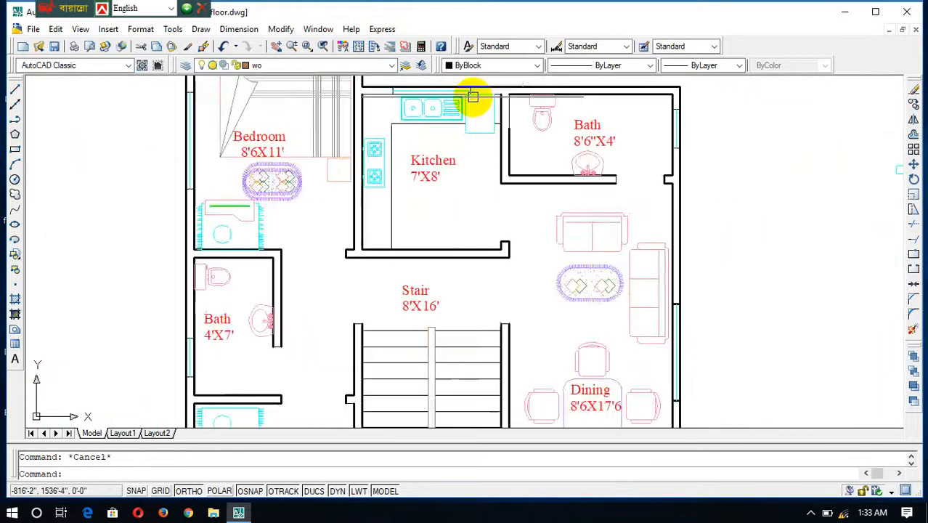
scroll(469, 93, up, 5)
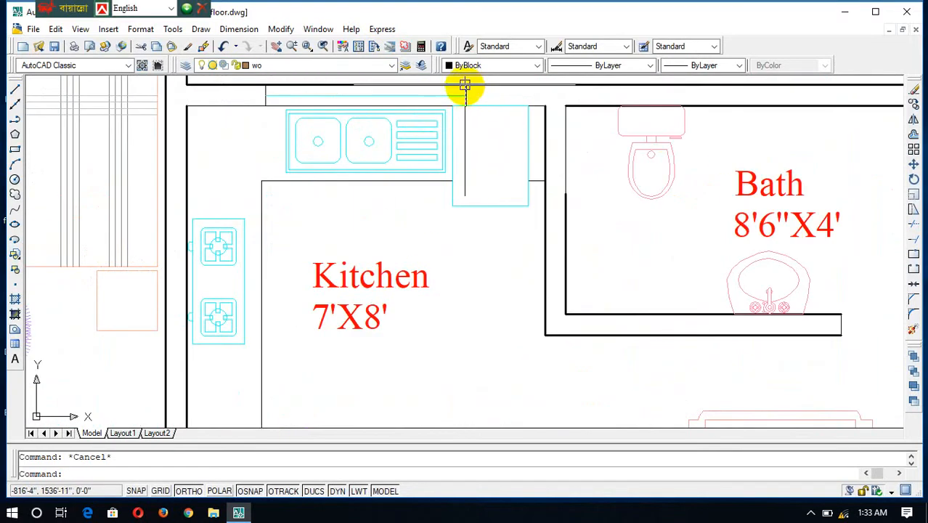
click(467, 93)
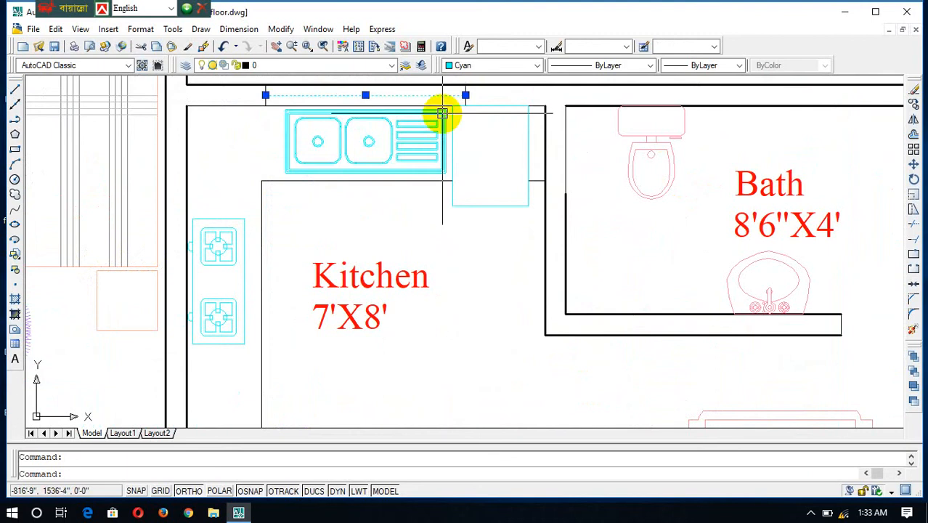
key(Escape)
Put the copied plan's upper inner kitchen wall line and the short end line of the kitchen window on the wall 1 layer
scroll(449, 109, up, 4)
click(482, 95)
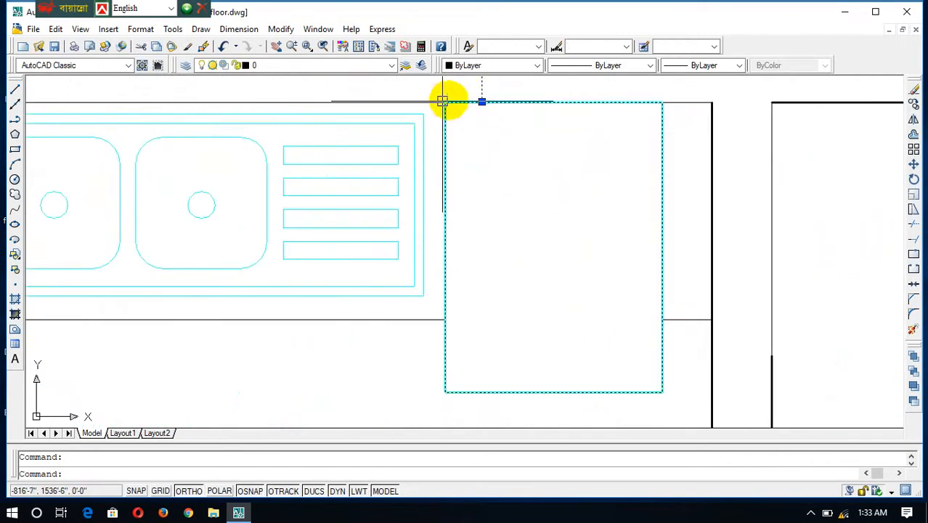
scroll(443, 181, down, 3)
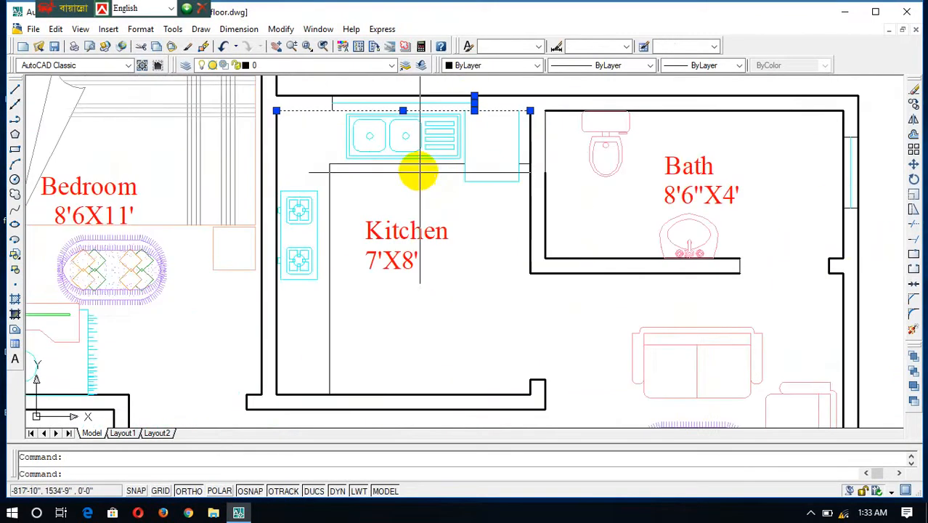
click(356, 66)
click(284, 267)
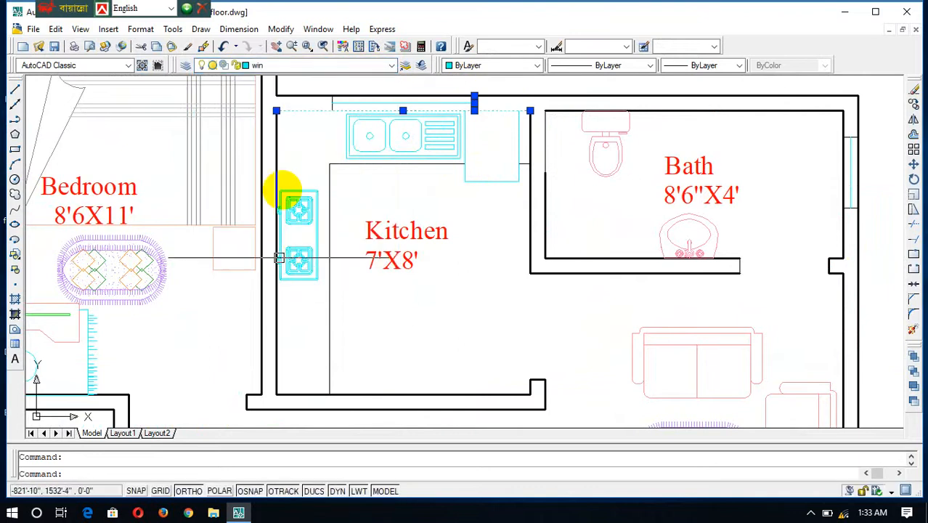
click(323, 67)
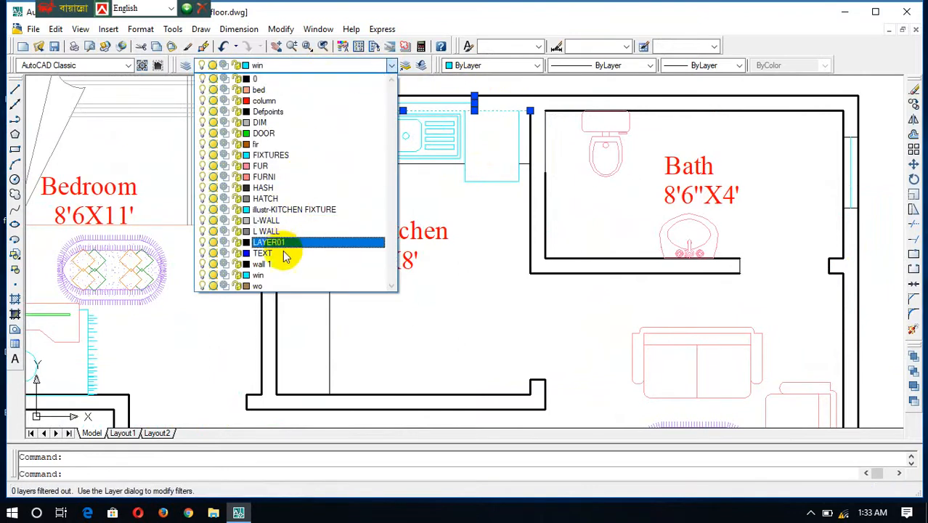
click(278, 262)
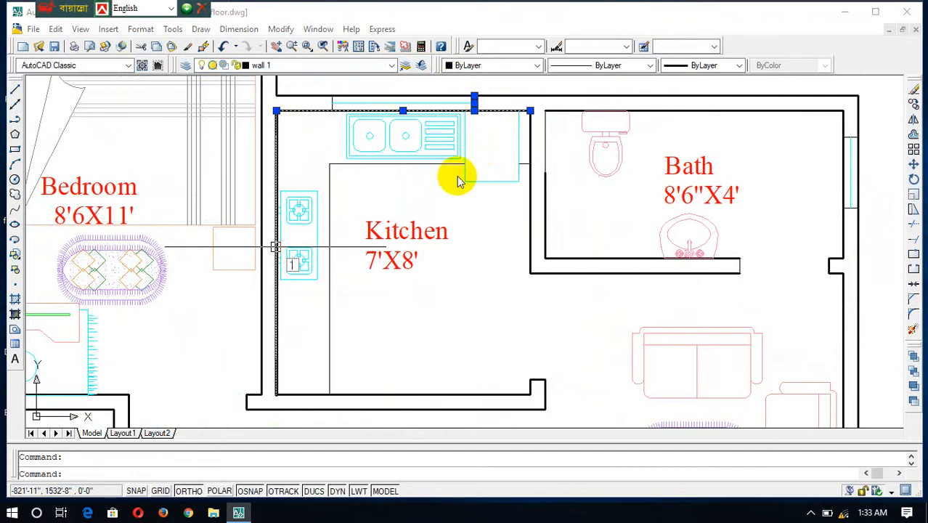
key(Escape)
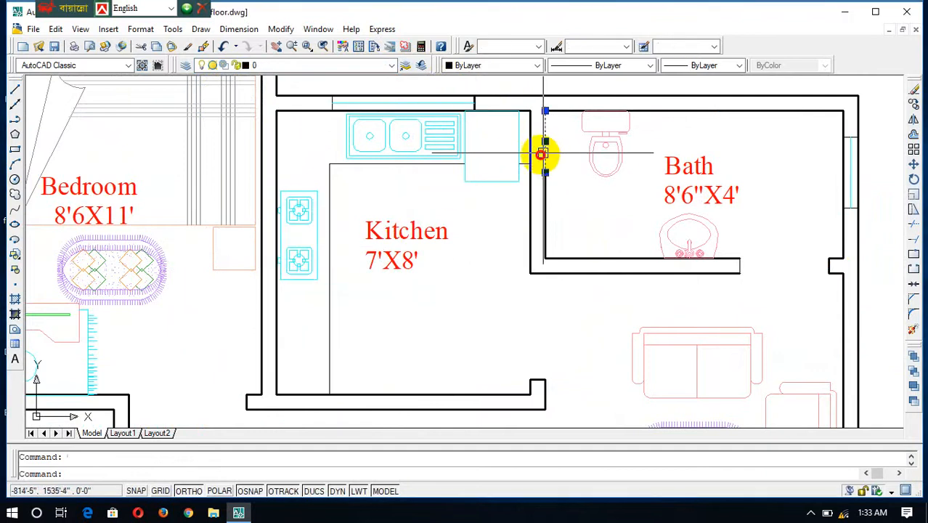
Put the short upper wall line of the 8'6"X4' bath beside the kitchen on the wall 1 layer and clear the selection
click(259, 67)
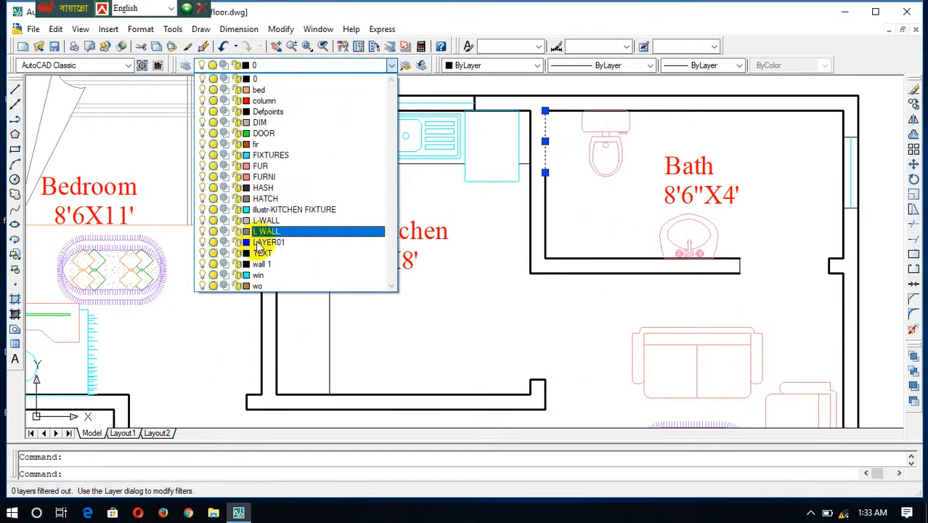
click(259, 276)
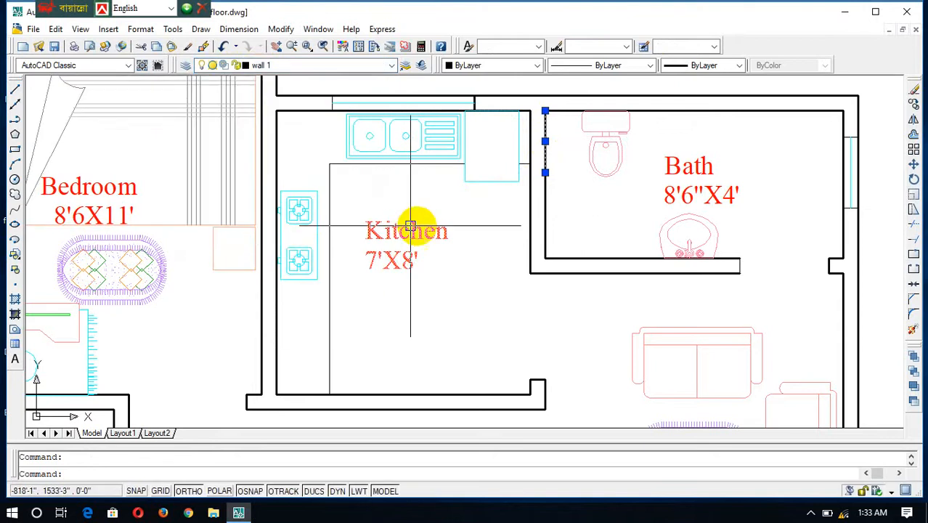
scroll(483, 247, down, 4)
key(Escape)
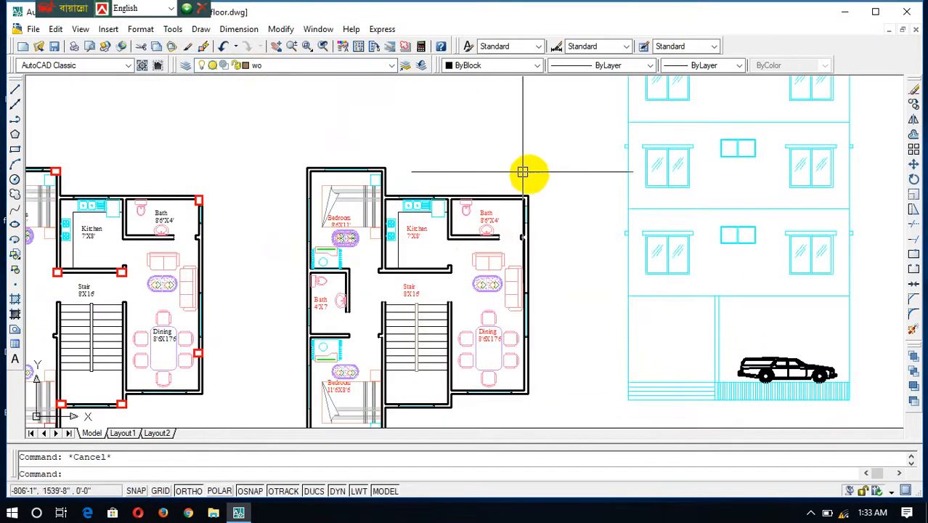
Examine the copied plan's walls, stair and rooms against the finished plan beside it
scroll(530, 232, down, 4)
scroll(524, 232, up, 6)
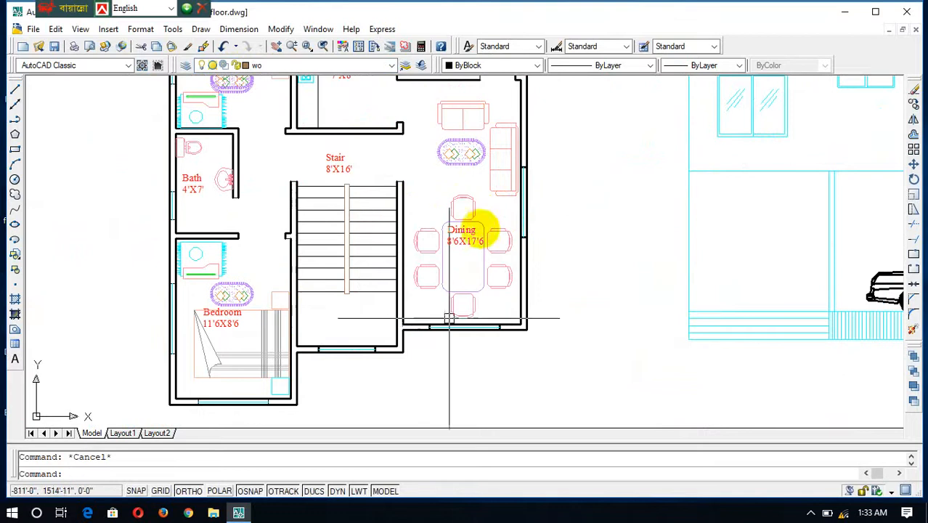
scroll(460, 259, down, 4)
scroll(455, 200, up, 3)
scroll(454, 200, down, 4)
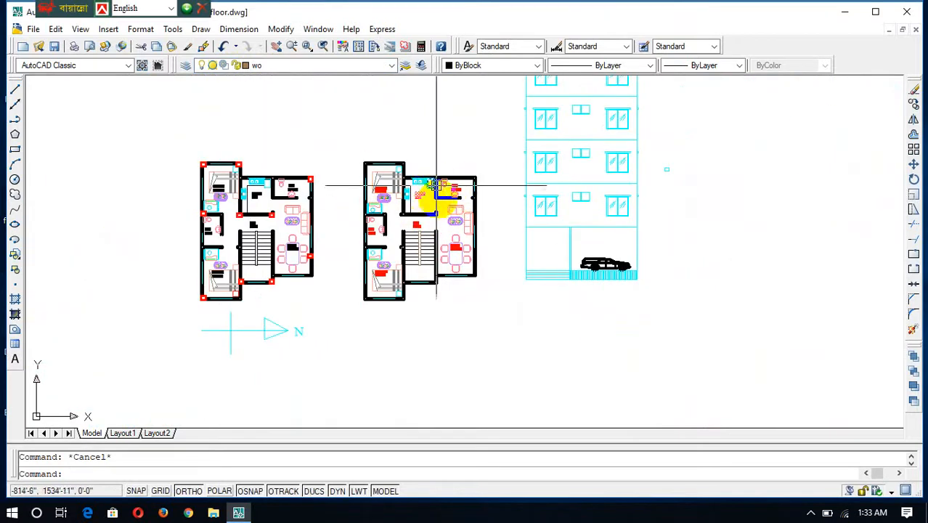
scroll(430, 191, up, 4)
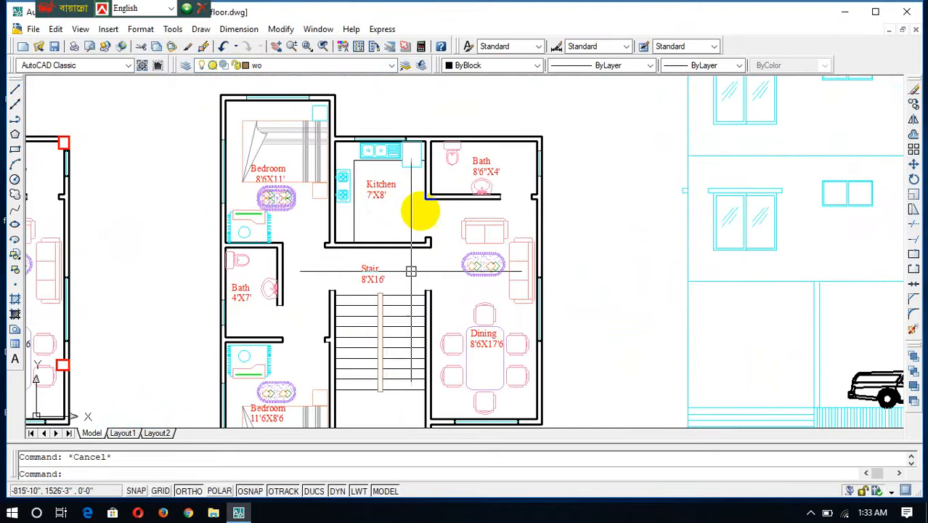
scroll(473, 217, down, 4)
scroll(473, 216, down, 2)
scroll(366, 203, up, 6)
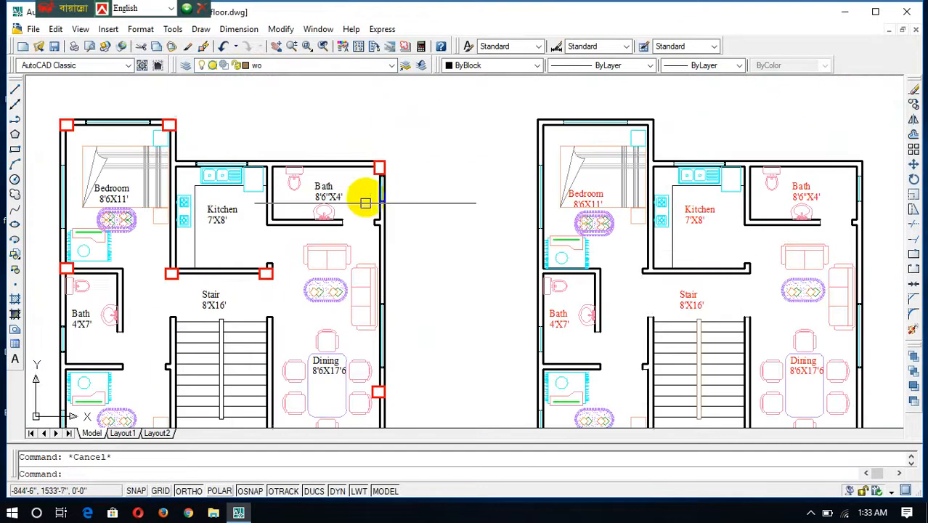
Set the color, linetype and lineweight of the finished plan's column at the 8'6"X4' bath's outer corner to ByBlock
click(379, 166)
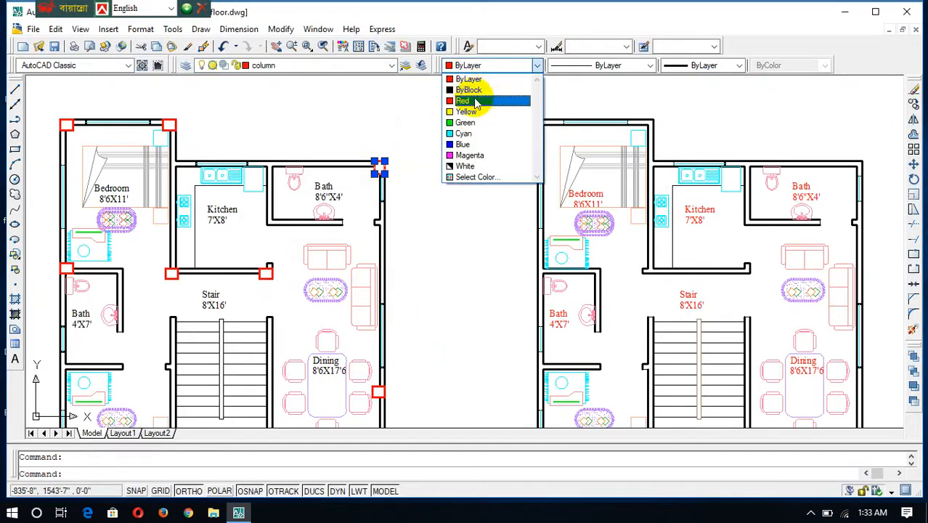
click(472, 92)
click(594, 66)
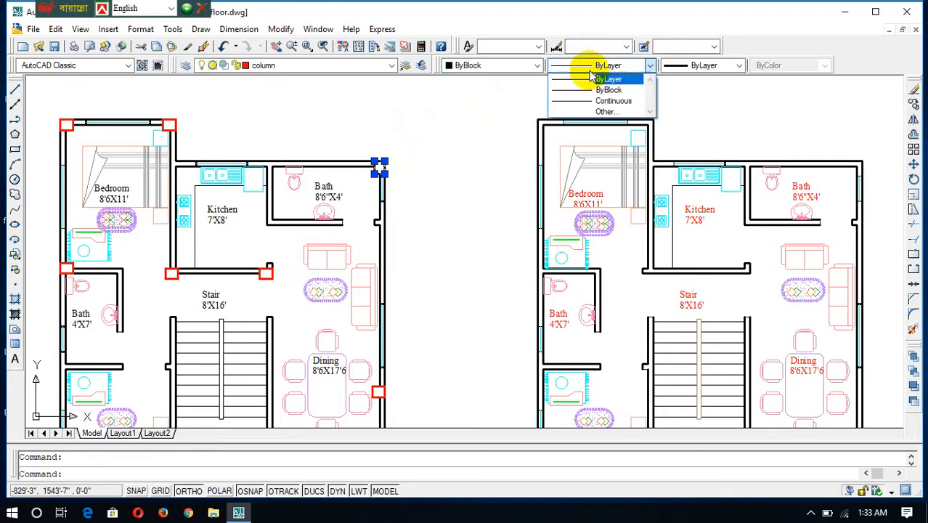
click(609, 89)
click(684, 64)
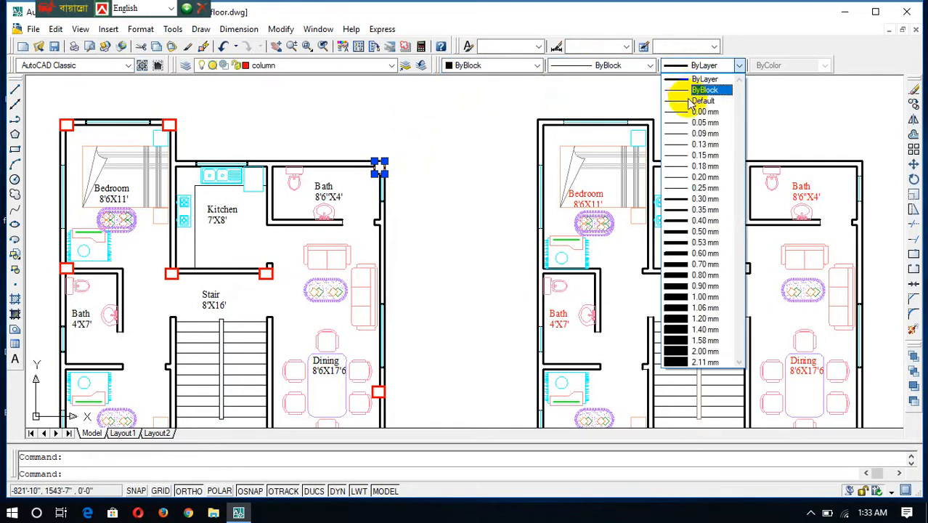
click(697, 89)
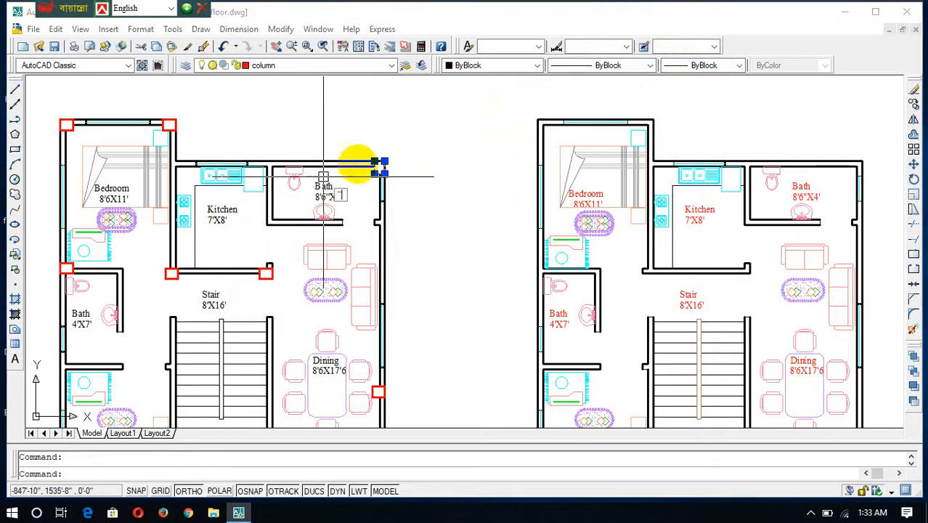
key(Escape)
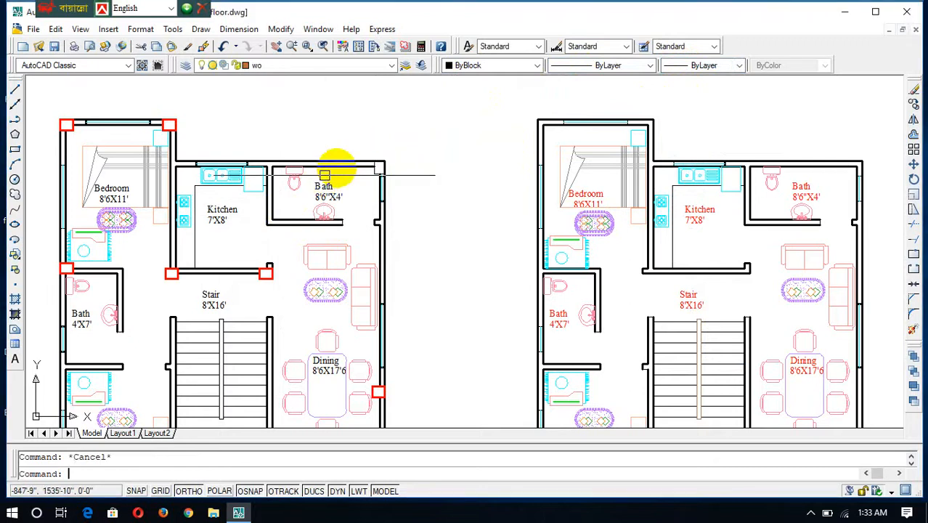
Assign the column at the outer corner of the finished plan's 8'6"X4' bath to the column layer
scroll(363, 164, up, 6)
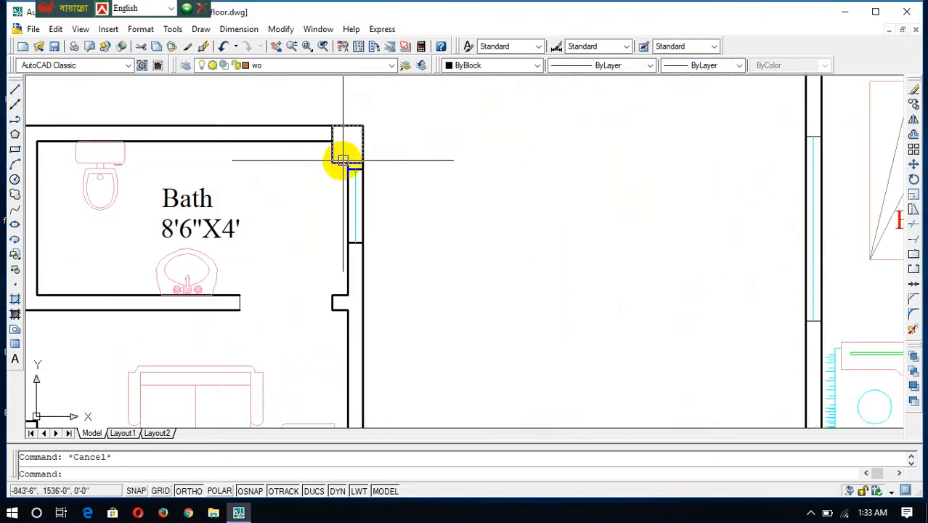
key(Escape)
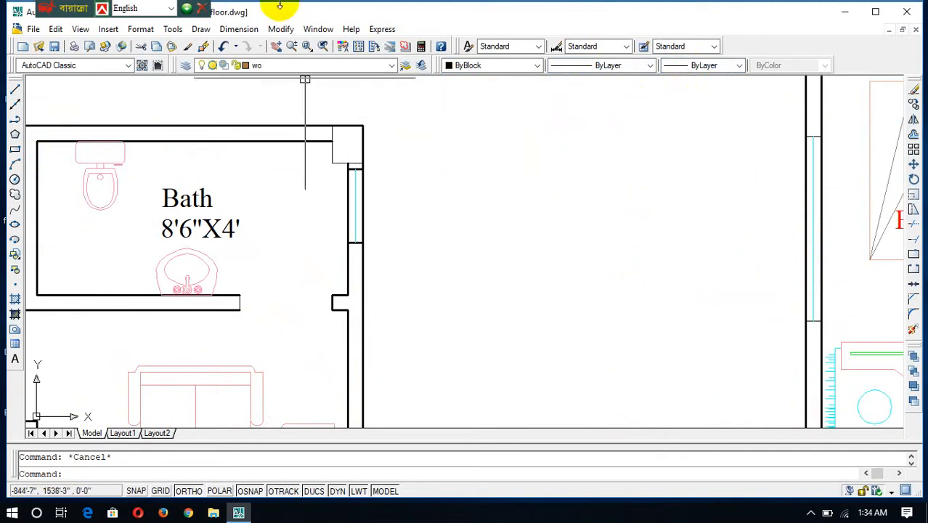
click(332, 159)
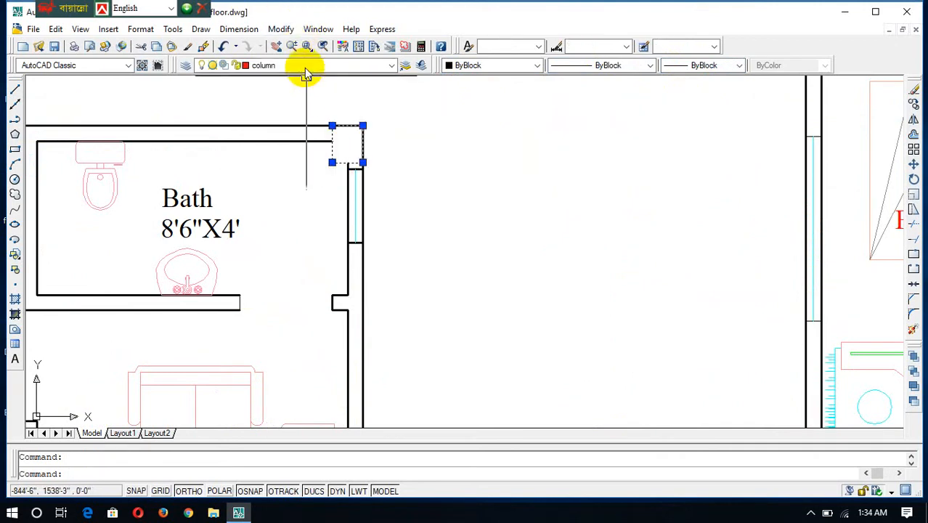
click(301, 65)
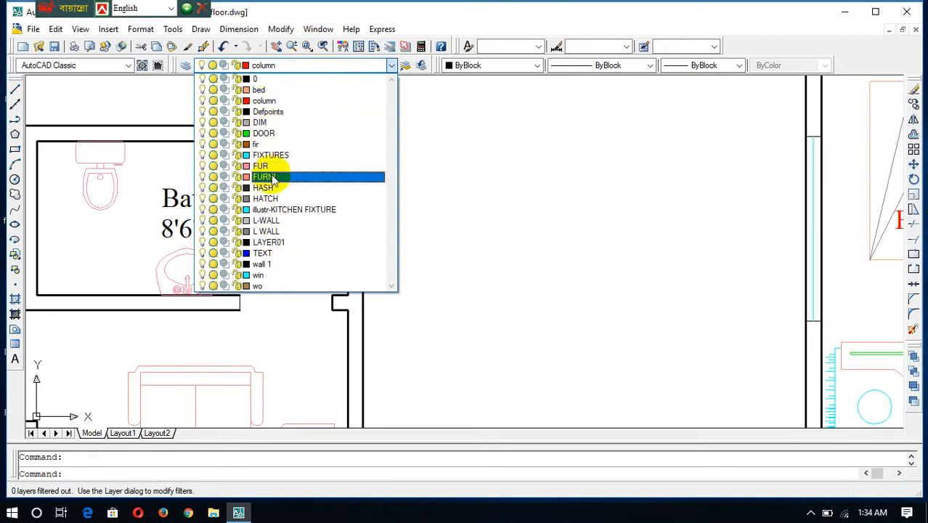
click(255, 104)
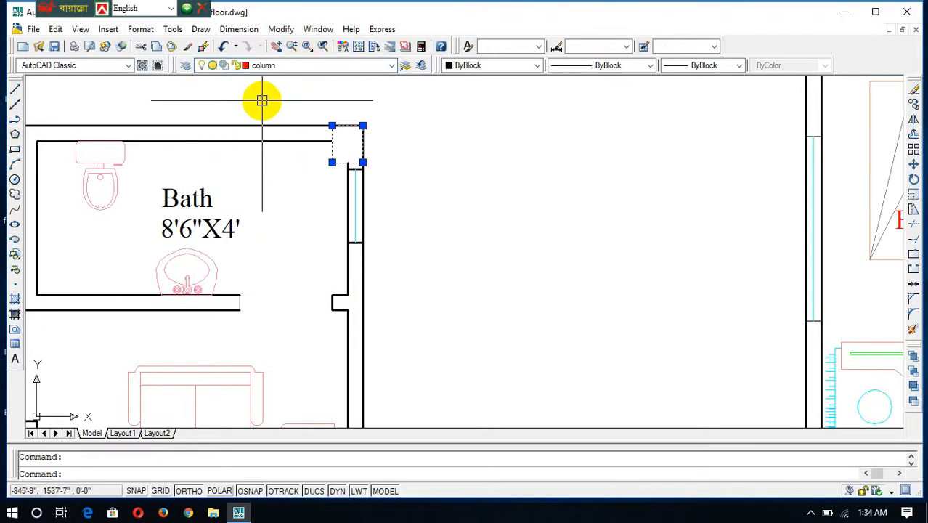
Set the bath corner column's color, linetype and lineweight to ByLayer and clear the selection
click(333, 154)
click(472, 66)
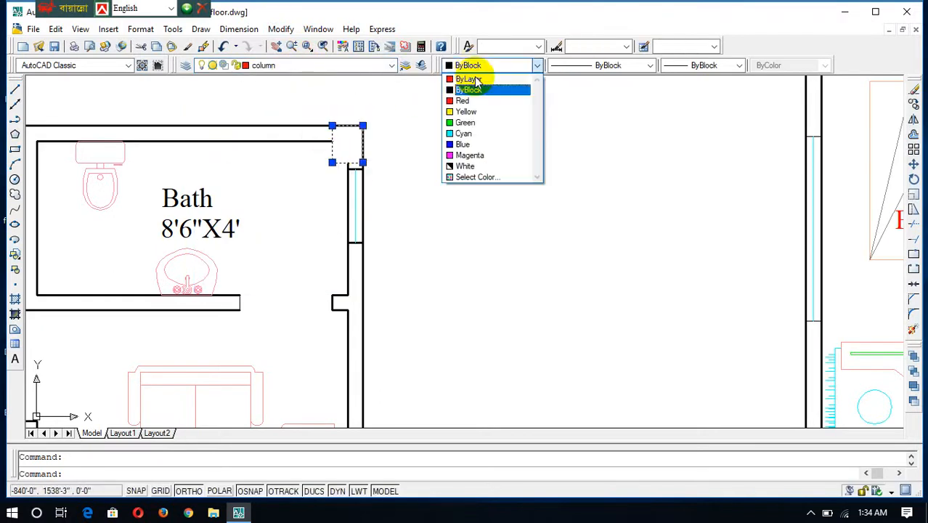
click(470, 79)
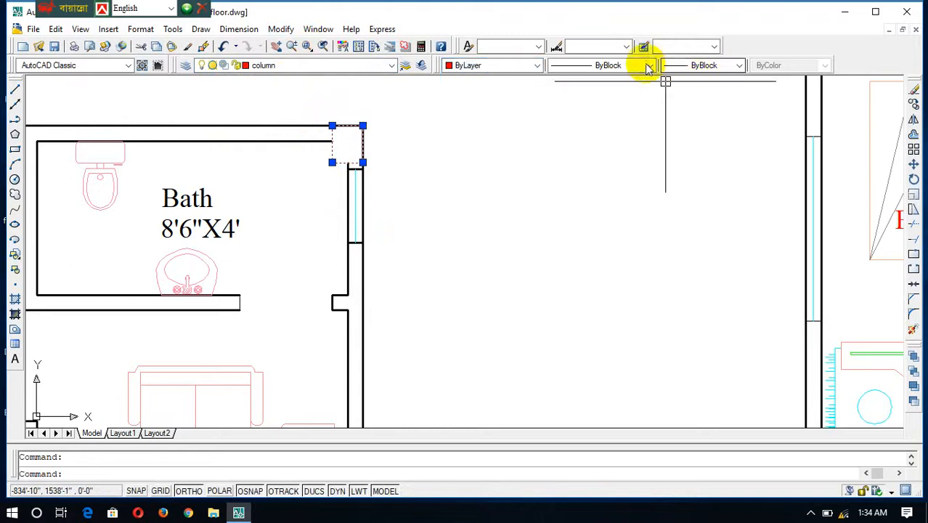
click(613, 75)
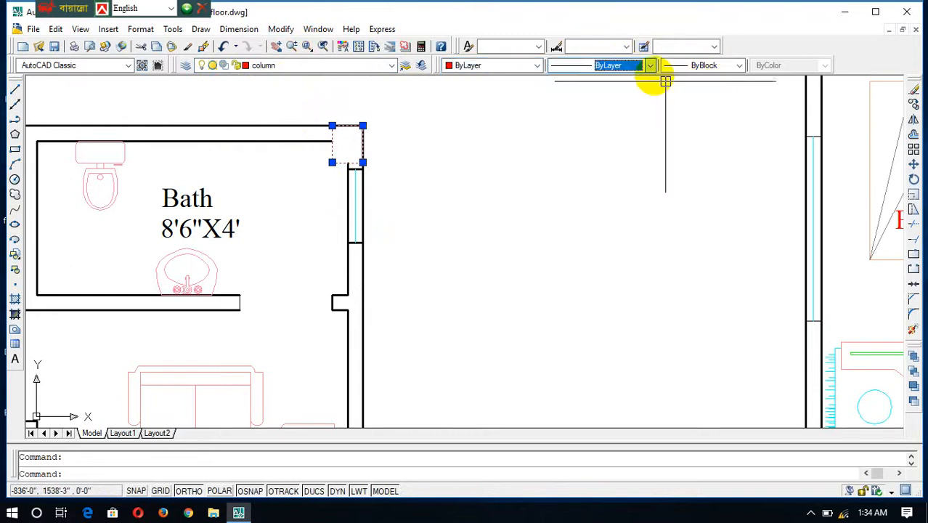
click(701, 65)
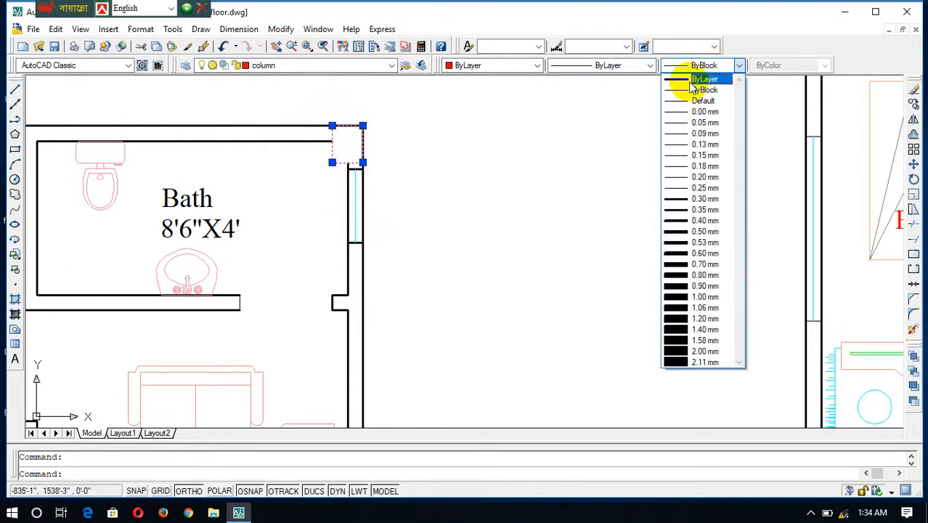
click(695, 79)
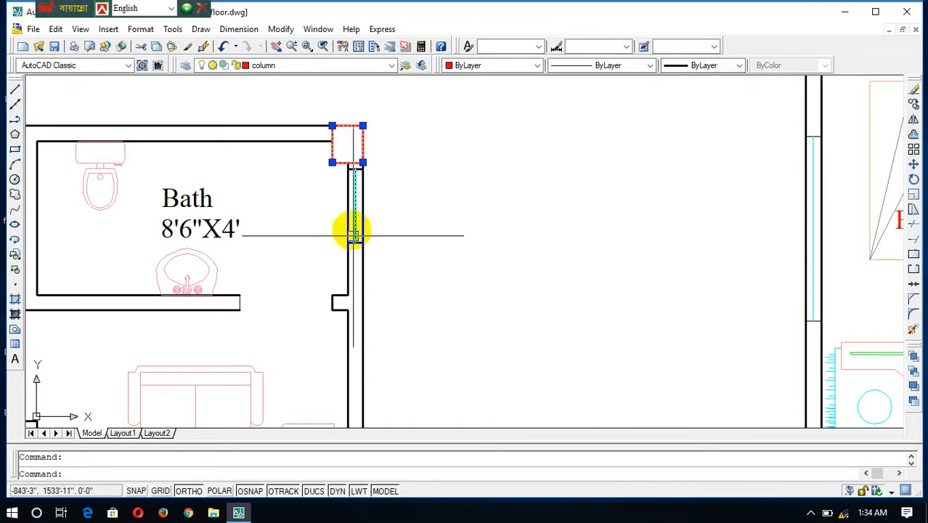
key(Escape)
Select the finished plan's columns at the 8'6"X4' bath's outer corner, the 8'6X11' bedroom, the 4'X7' bath corner and the kitchen-stair wall
scroll(369, 182, down, 4)
scroll(361, 174, up, 5)
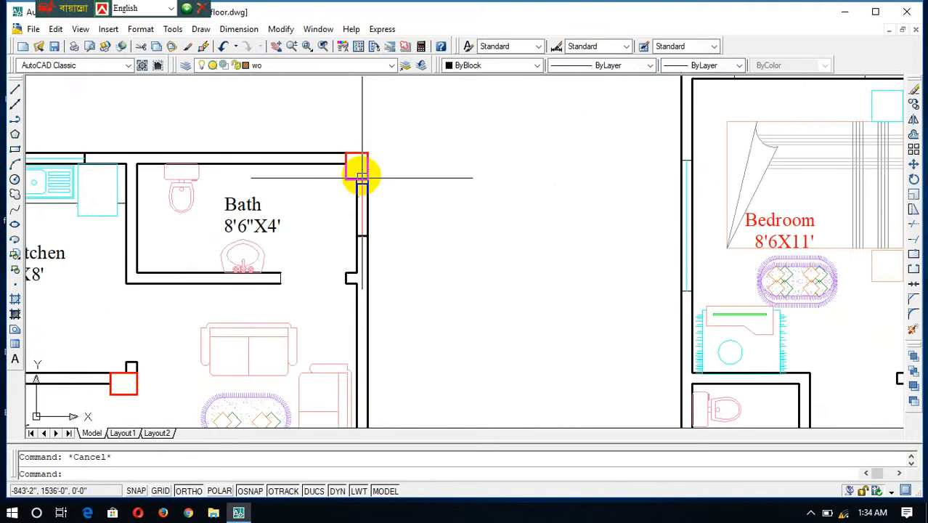
click(358, 158)
scroll(325, 151, down, 4)
scroll(298, 138, up, 3)
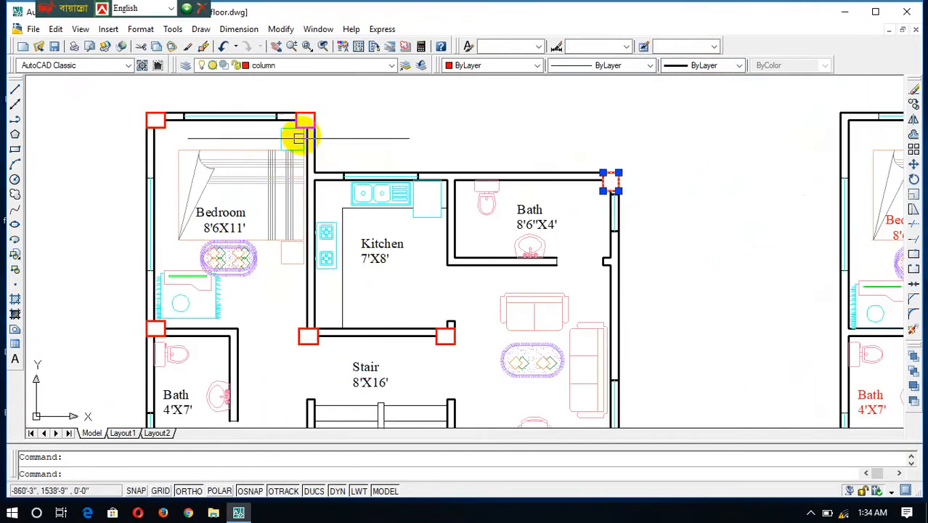
click(304, 122)
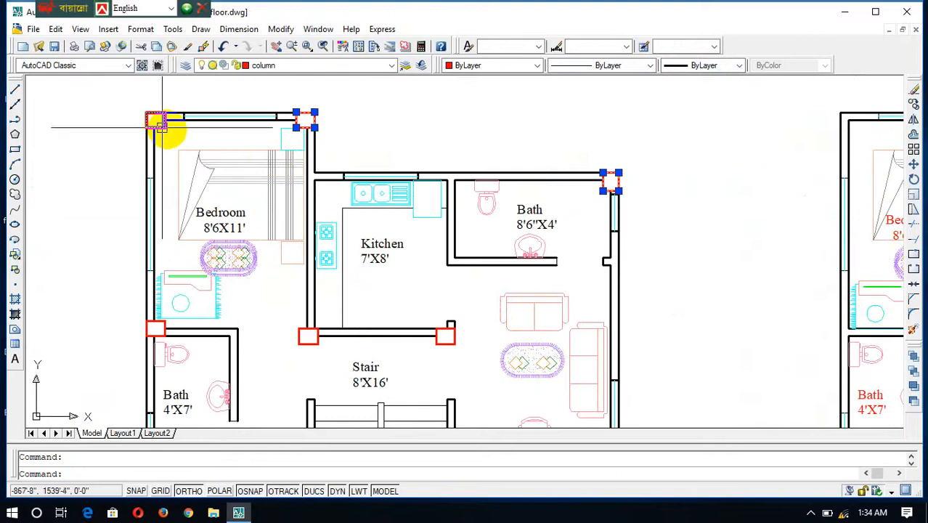
scroll(232, 207, down, 5)
scroll(234, 127, up, 5)
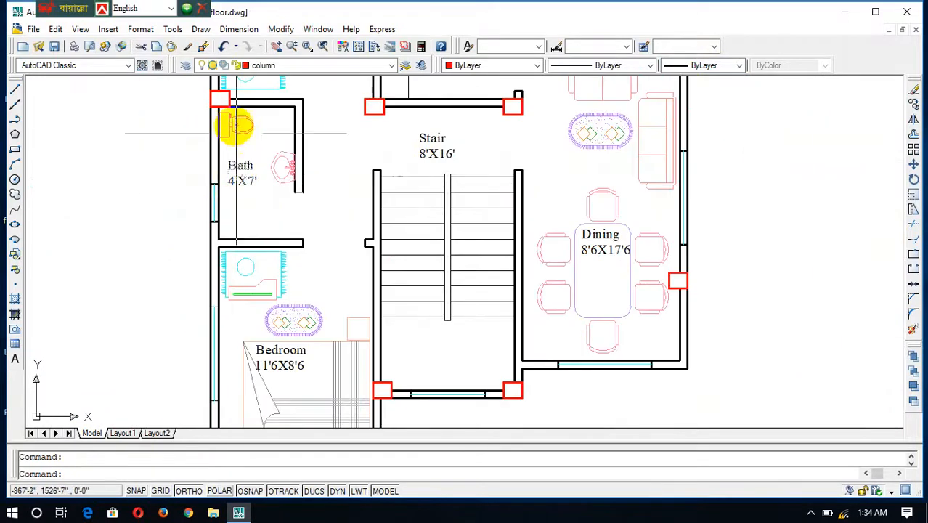
click(222, 104)
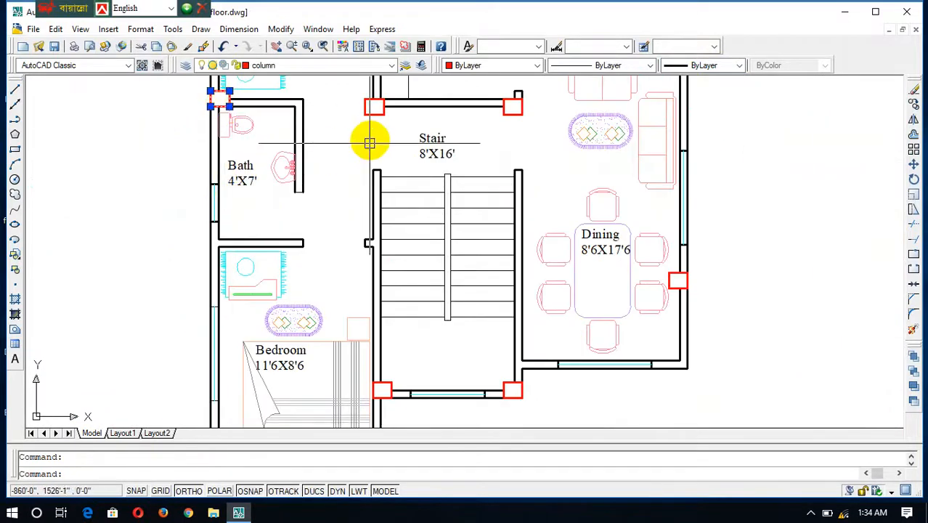
click(373, 107)
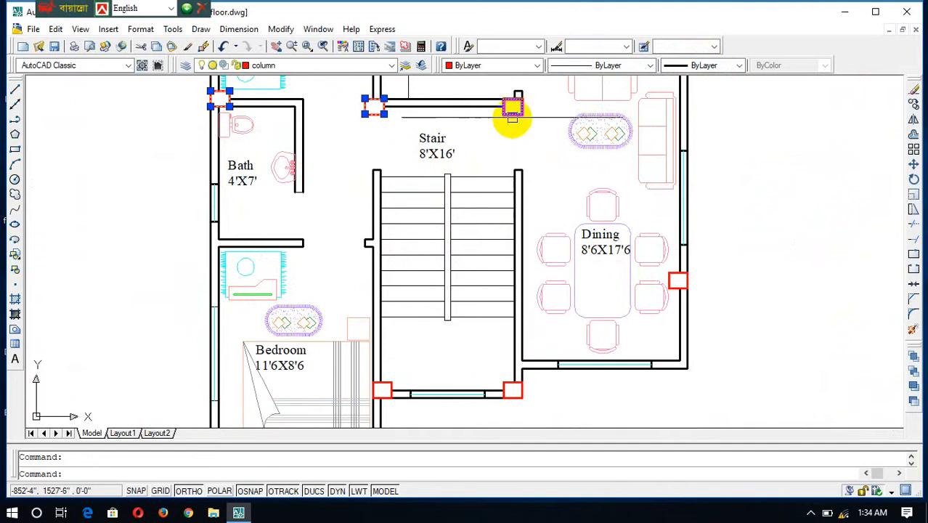
click(511, 107)
Add the columns at the 11'6X8'6 bedroom corner, the stair's outer wall and the dining room's outer wall to the selection
scroll(373, 269, down, 5)
scroll(346, 255, up, 6)
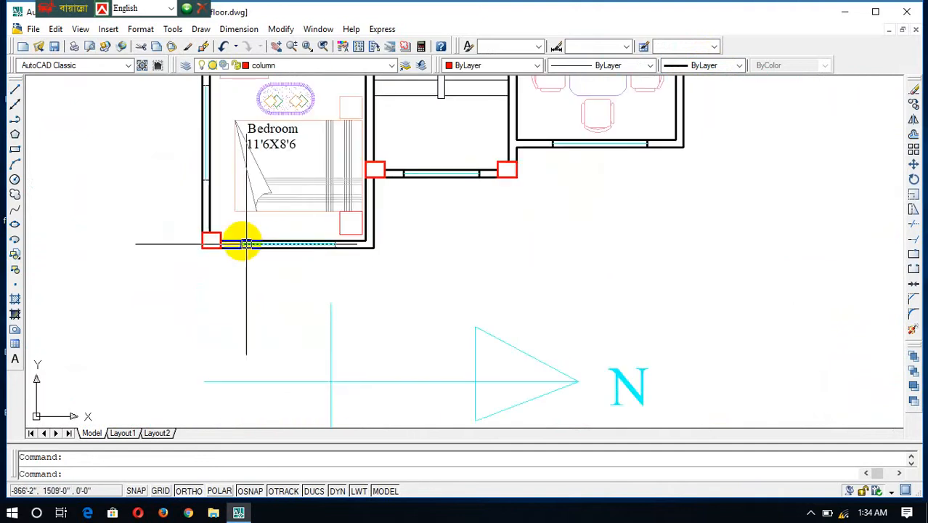
click(212, 239)
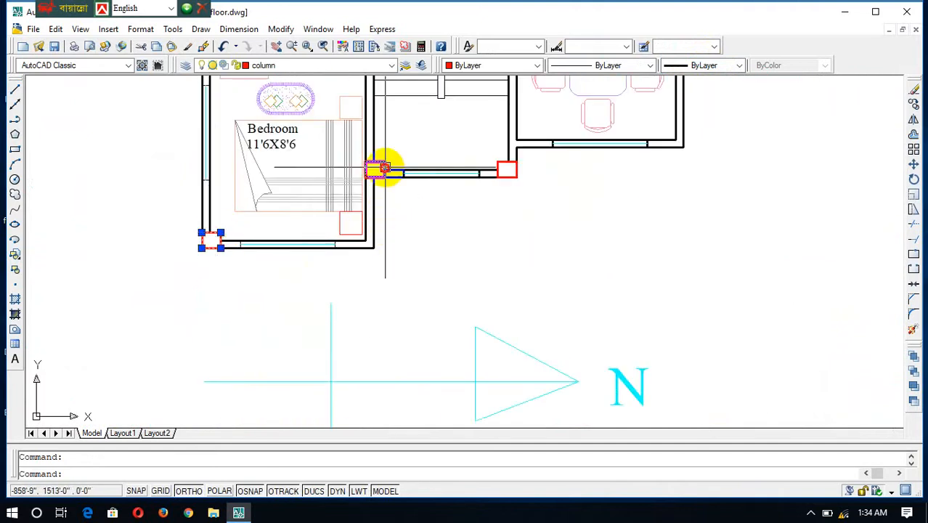
click(384, 168)
click(507, 168)
scroll(516, 201, down, 5)
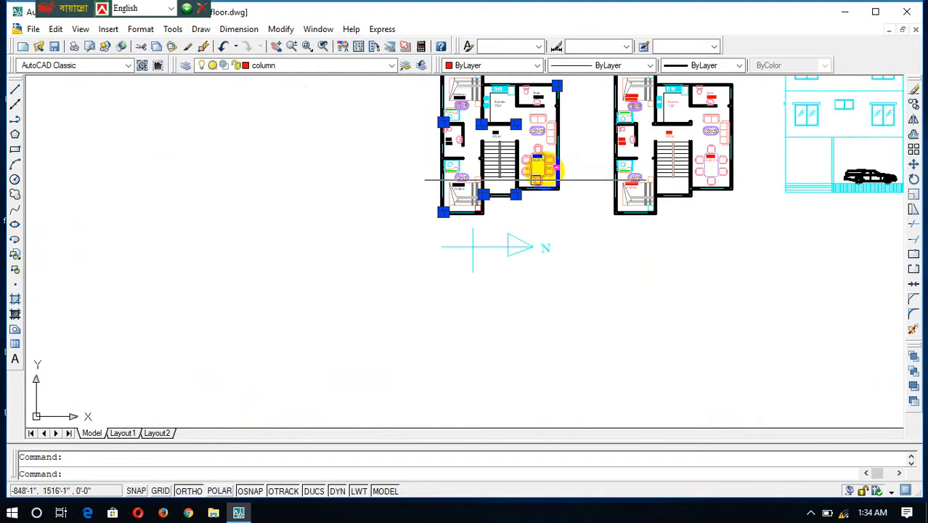
scroll(543, 166, up, 5)
scroll(574, 158, down, 5)
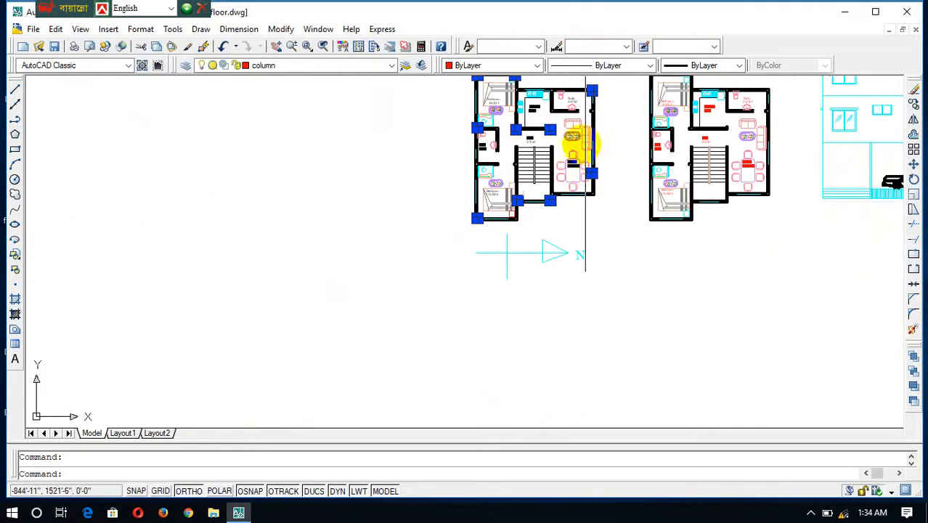
scroll(576, 139, up, 4)
scroll(585, 120, down, 4)
scroll(633, 131, down, 4)
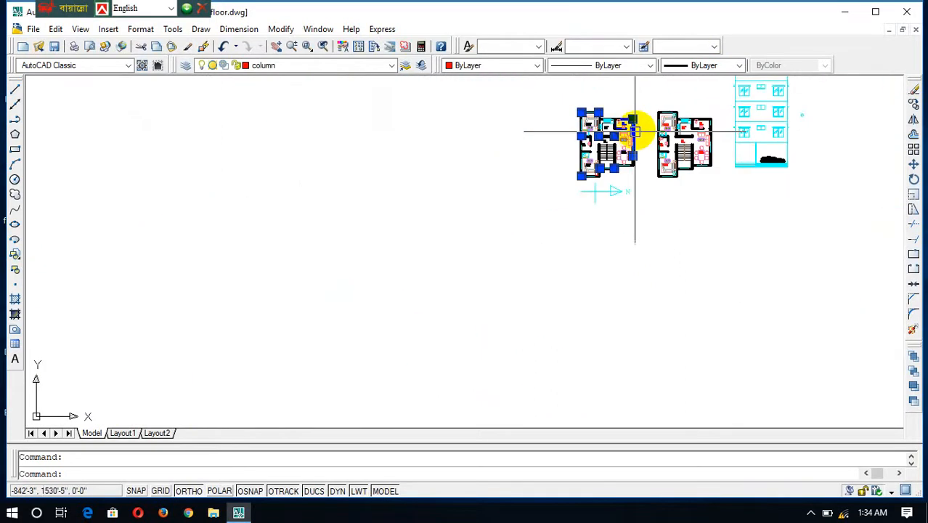
scroll(643, 116, up, 6)
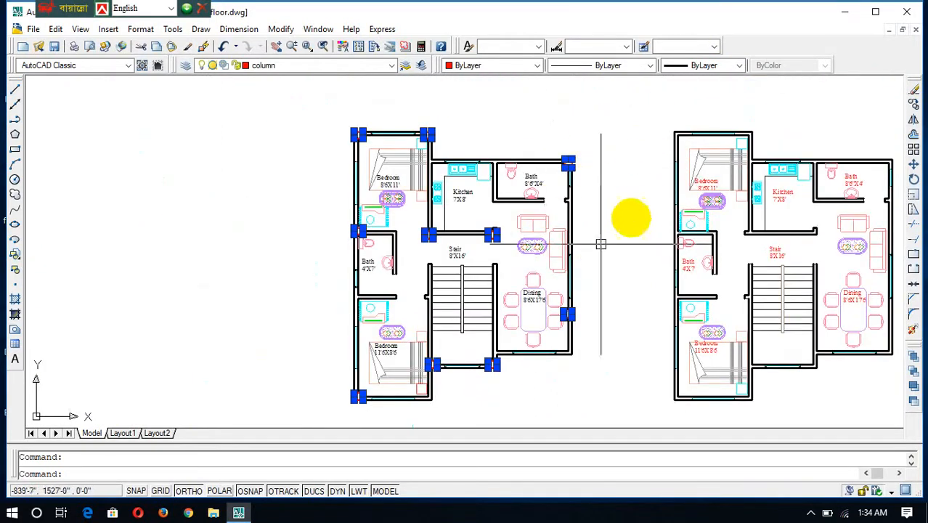
Copy the selected columns from the 11'6X8'6 bedroom's corner column to the matching outer corner of the plan with red room labels
text(c)
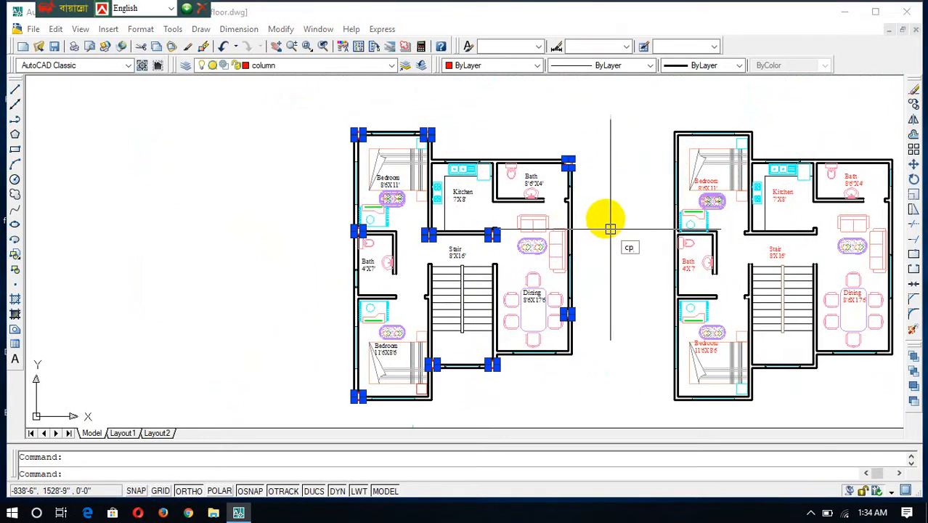
text(p)
key(Return)
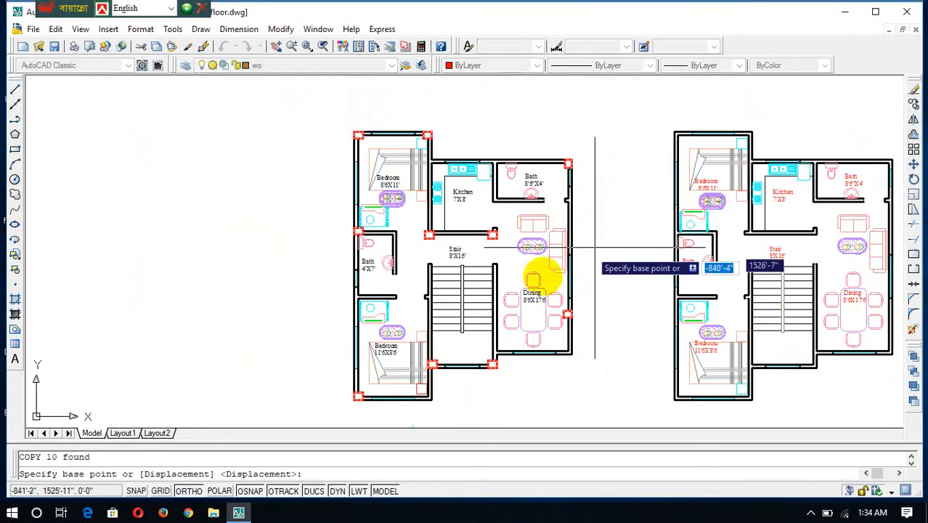
click(358, 397)
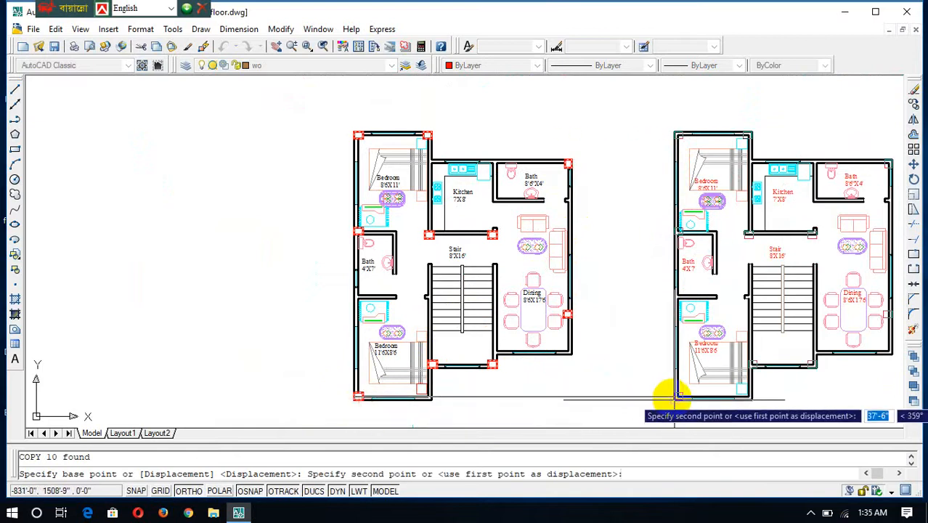
scroll(674, 398, up, 5)
scroll(663, 373, down, 4)
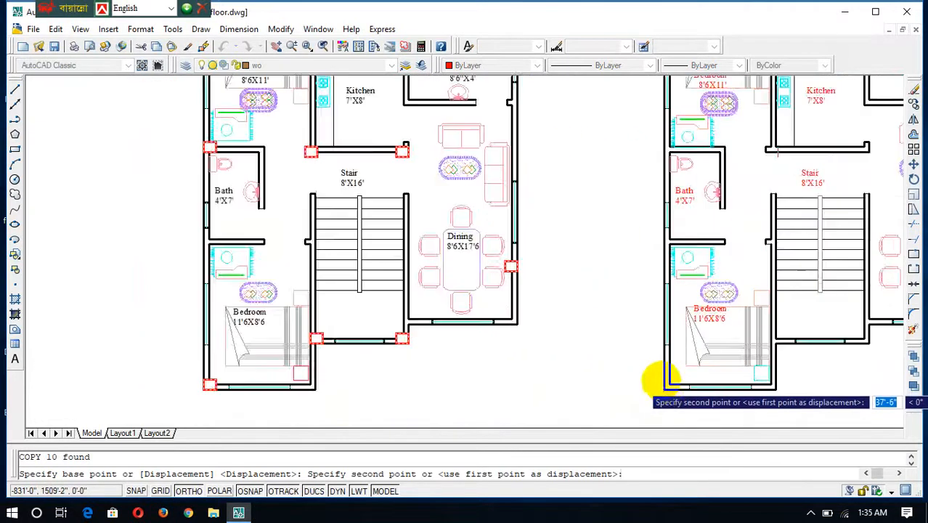
scroll(663, 384, up, 5)
click(663, 399)
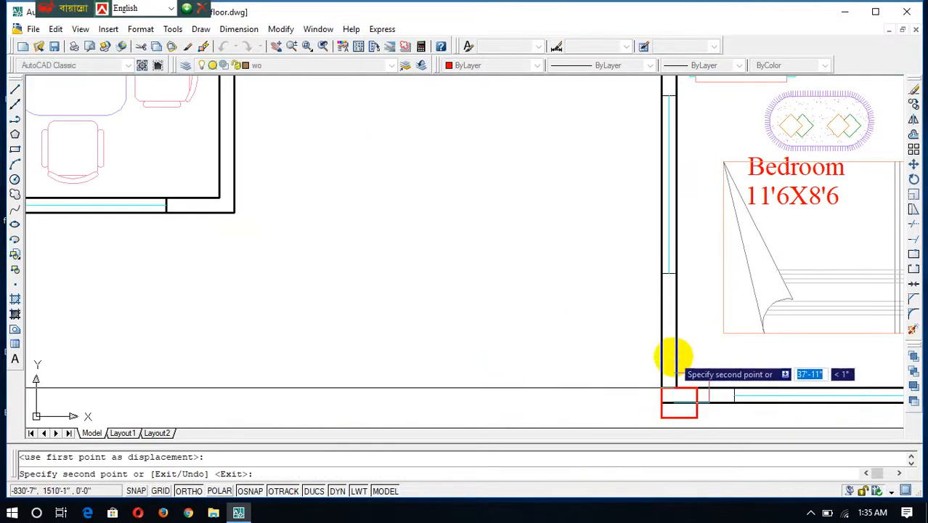
Undo the column placement and place the copied columns again at the red-labelled plan's 11'6X8'6 bedroom corner
text(u)
key(Return)
scroll(663, 362, down, 5)
scroll(663, 388, up, 5)
scroll(672, 383, up, 2)
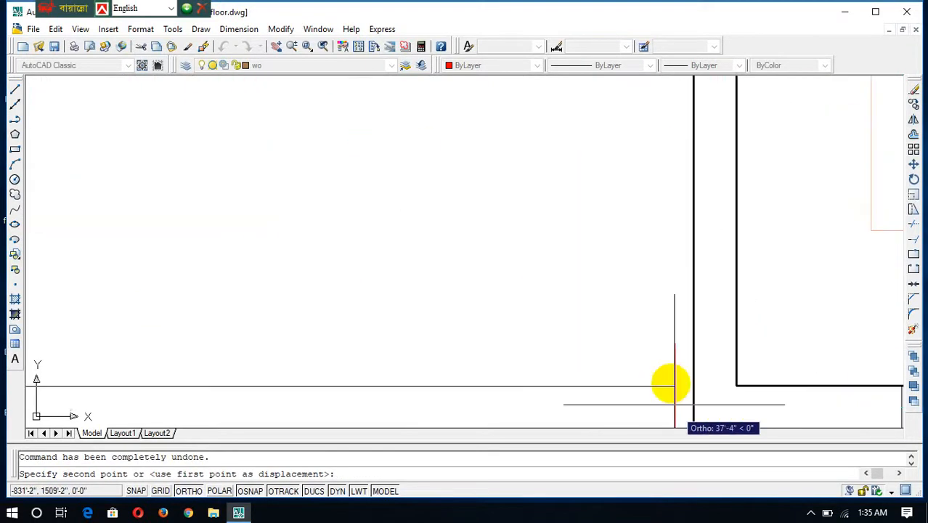
scroll(679, 213, down, 3)
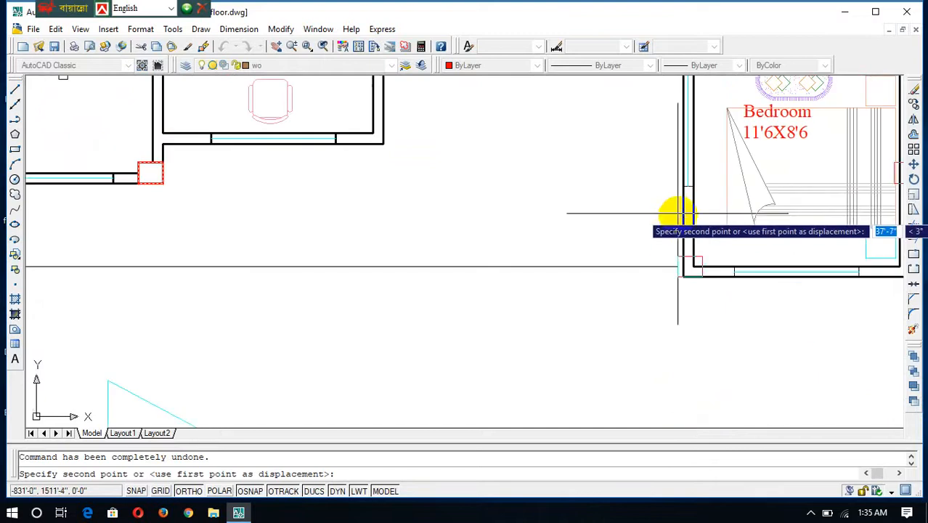
click(683, 271)
scroll(660, 275, down, 3)
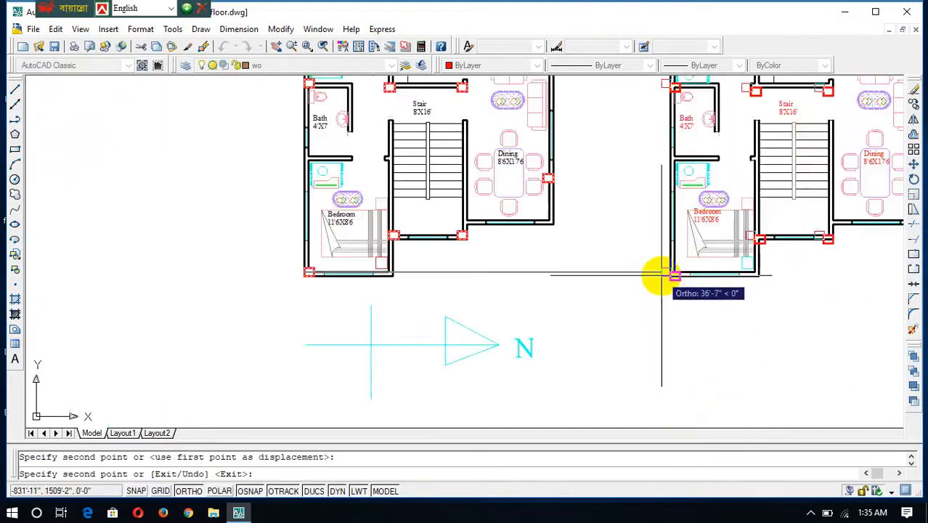
End the copy command, check the copied columns against the walls, and undo the column copy
scroll(661, 275, down, 4)
scroll(712, 262, up, 6)
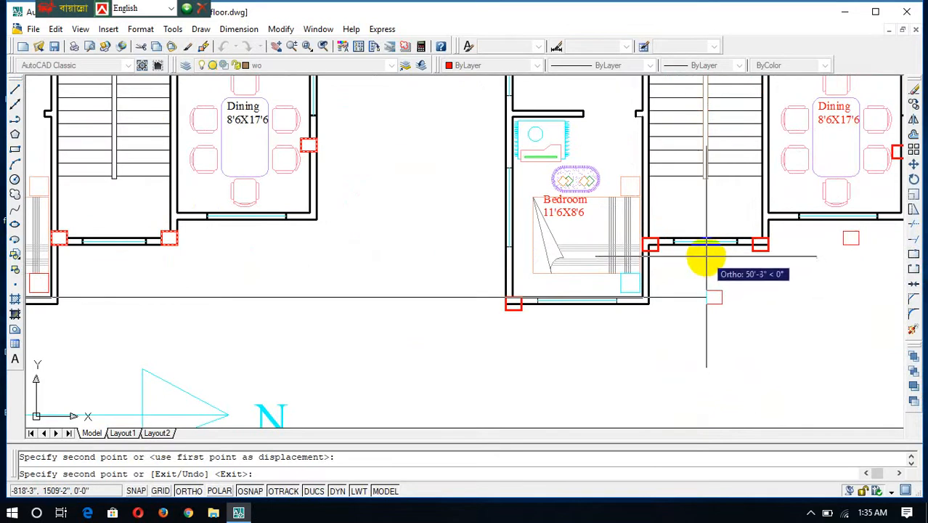
key(Escape)
scroll(605, 259, down, 4)
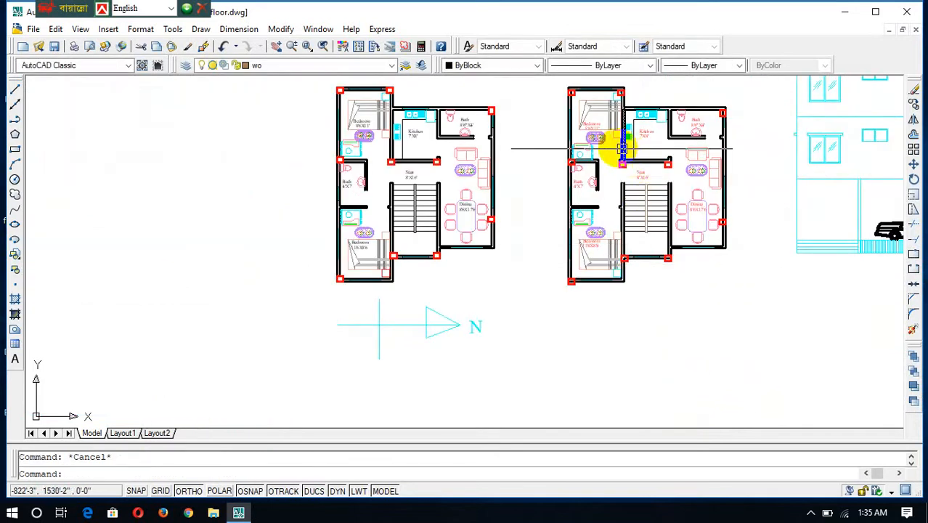
scroll(618, 147, up, 7)
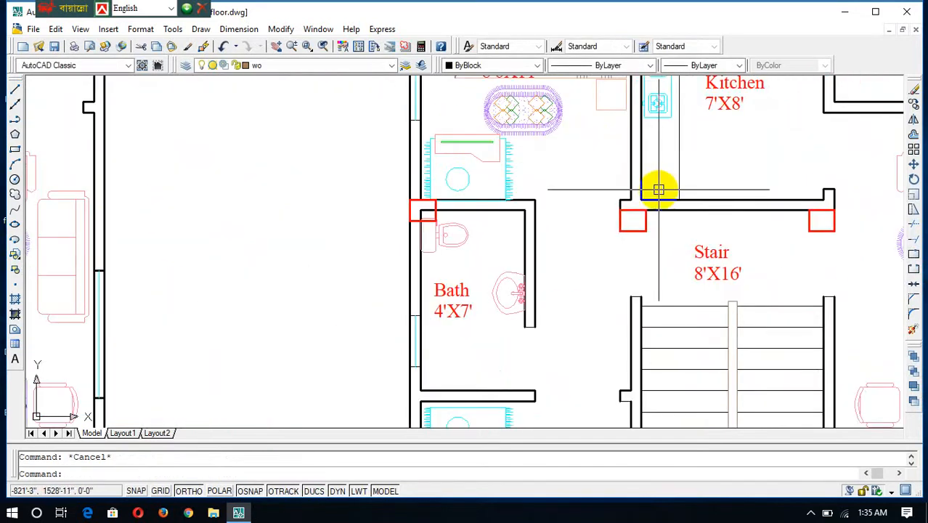
scroll(657, 191, down, 6)
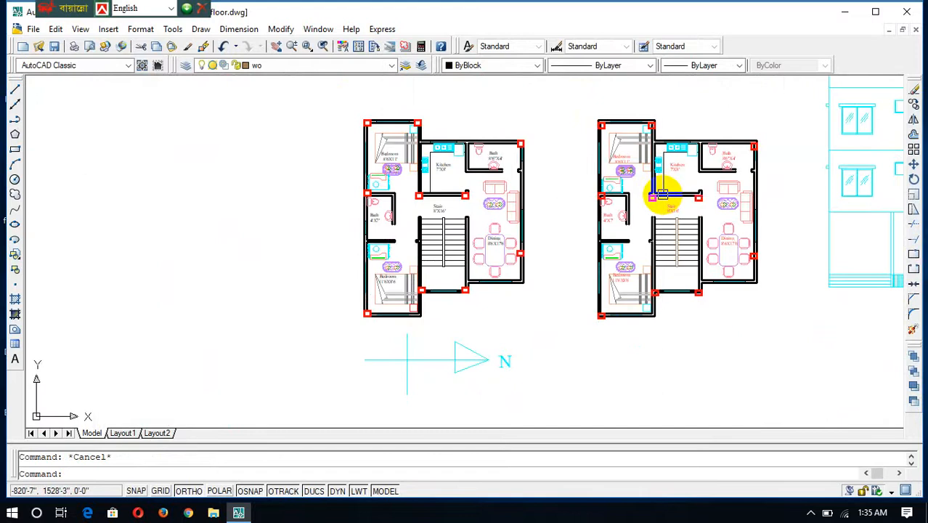
key(ctrl+z)
key(ctrl+z)
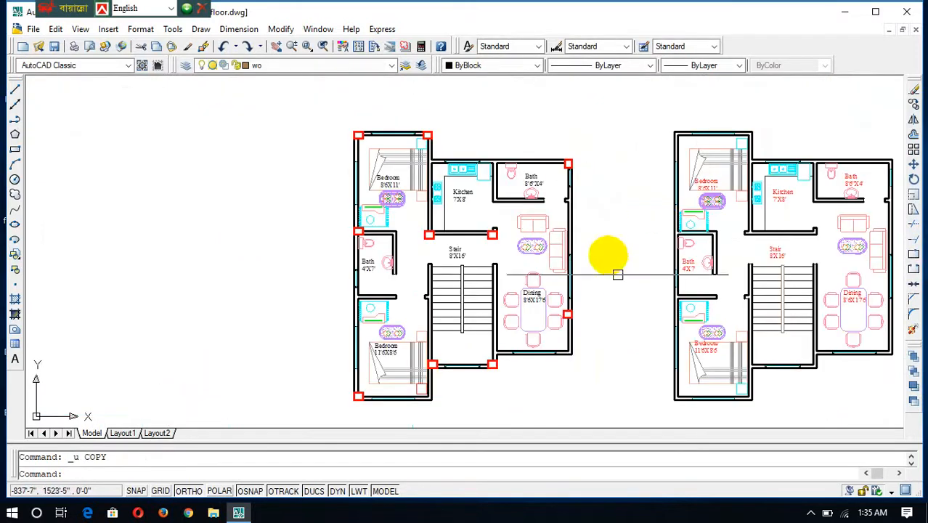
Select the finished plan's columns at the 8'6"X4' bath's outer corner, dining wall, kitchen-stair wall and 4'X7' bath corner
scroll(592, 207, up, 3)
click(568, 164)
scroll(567, 315, down, 4)
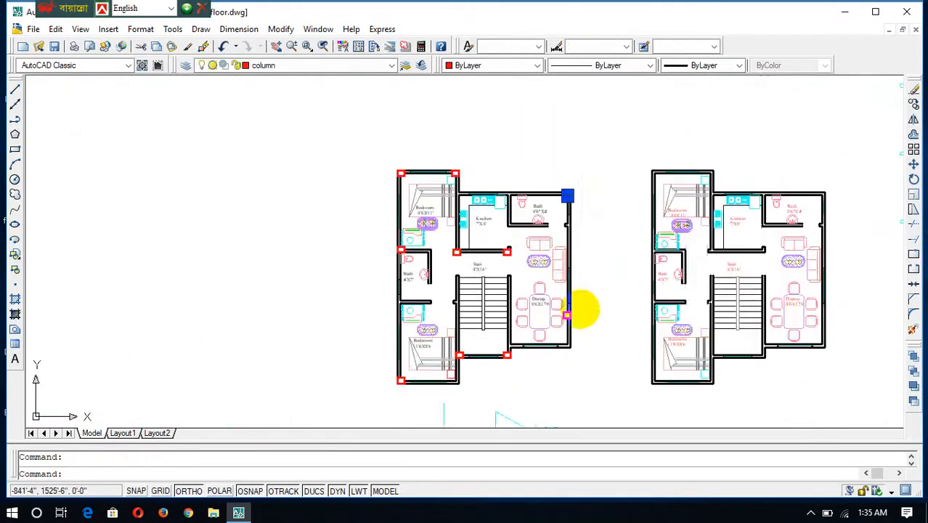
scroll(567, 316, up, 3)
click(550, 322)
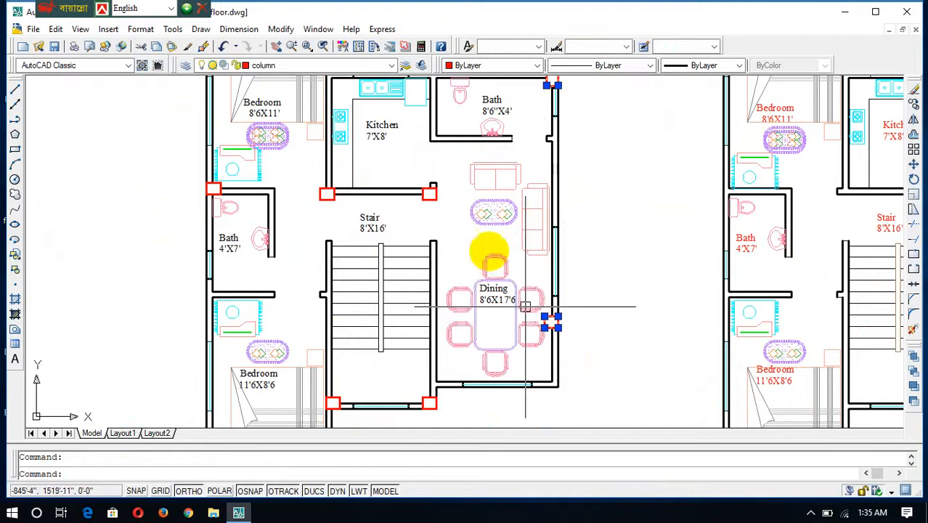
click(431, 192)
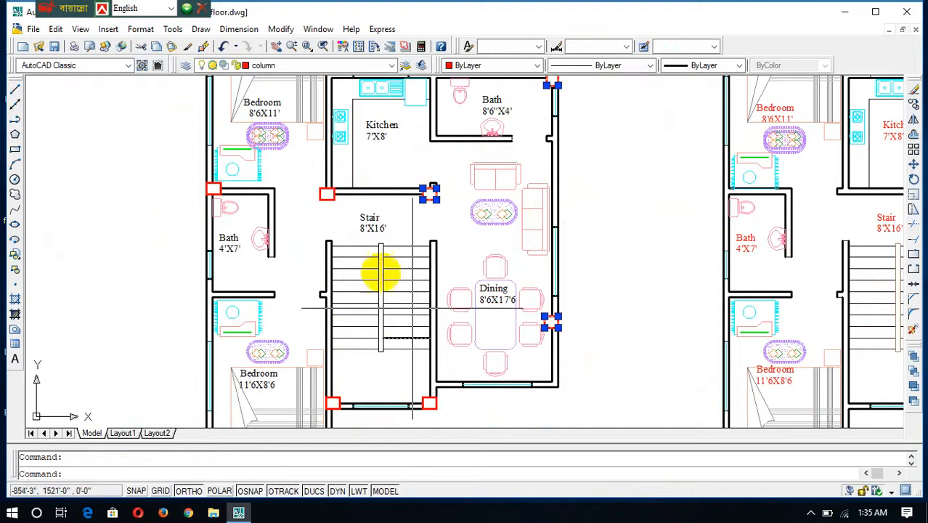
click(326, 195)
click(213, 189)
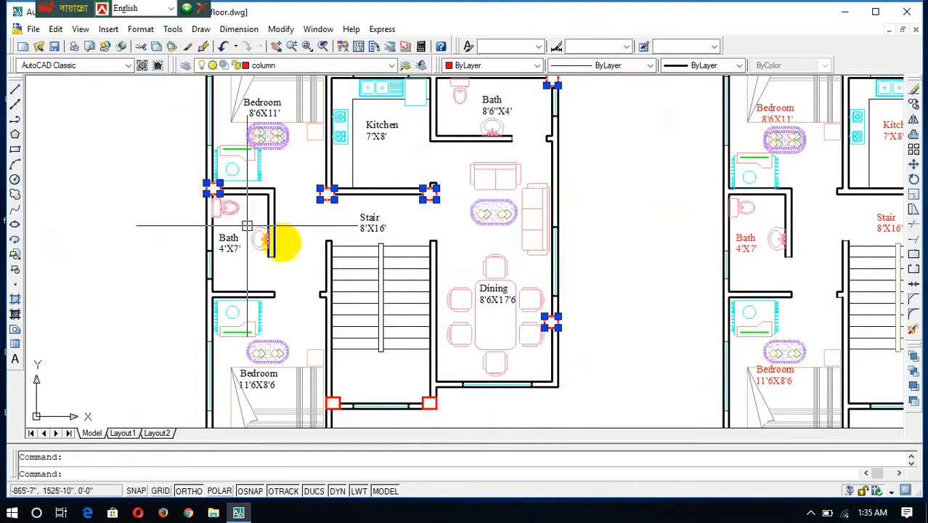
Add the two 8'6X11' bedroom columns, the 11'6X8'6 bedroom corner column and both columns on the stair's outer wall to the selection
scroll(284, 229, down, 5)
scroll(287, 207, up, 6)
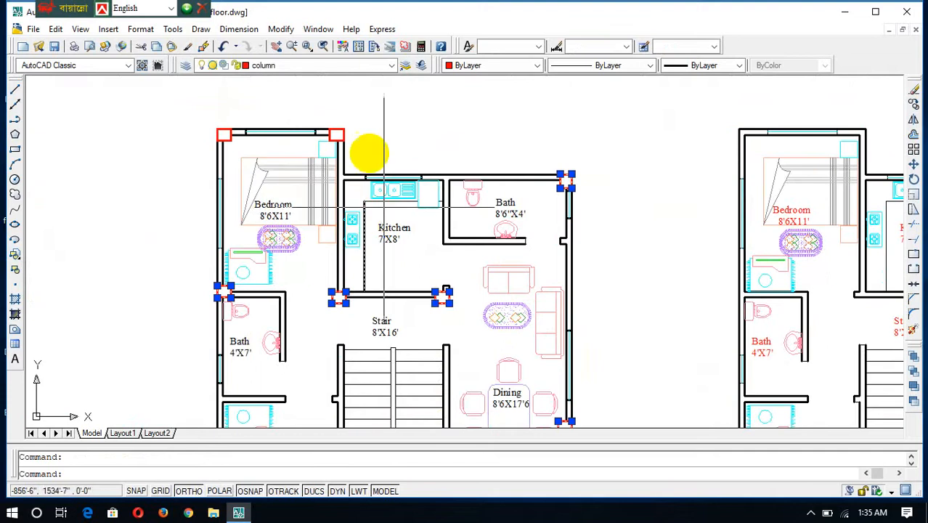
click(337, 133)
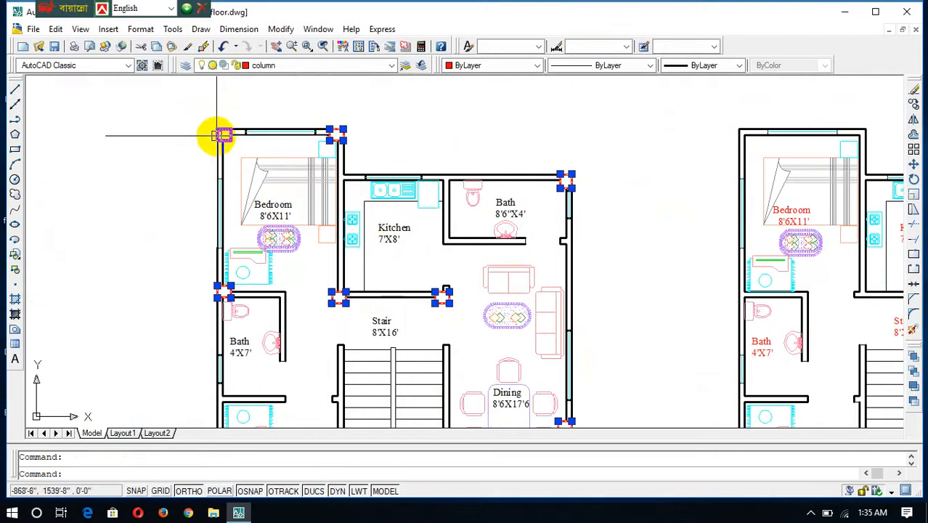
scroll(280, 242, down, 4)
scroll(311, 216, up, 5)
scroll(290, 306, down, 4)
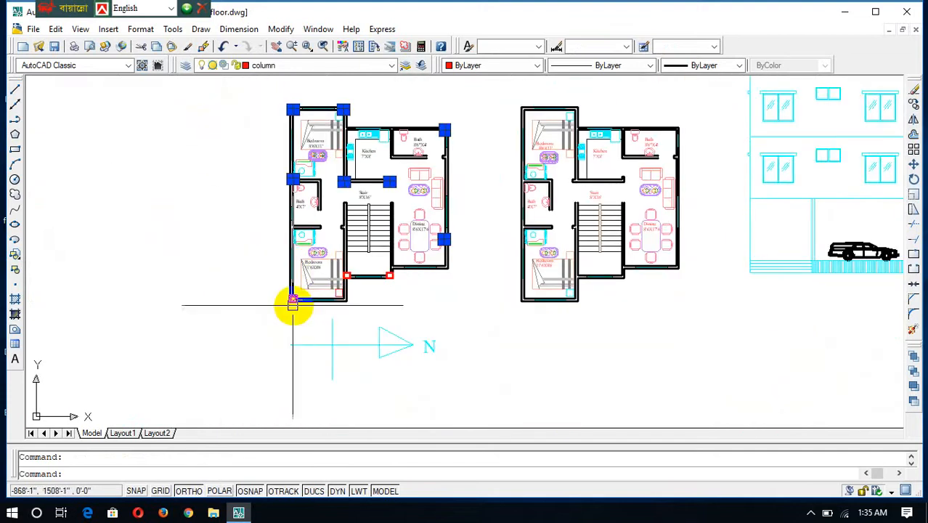
scroll(286, 282, up, 4)
right_click(298, 281)
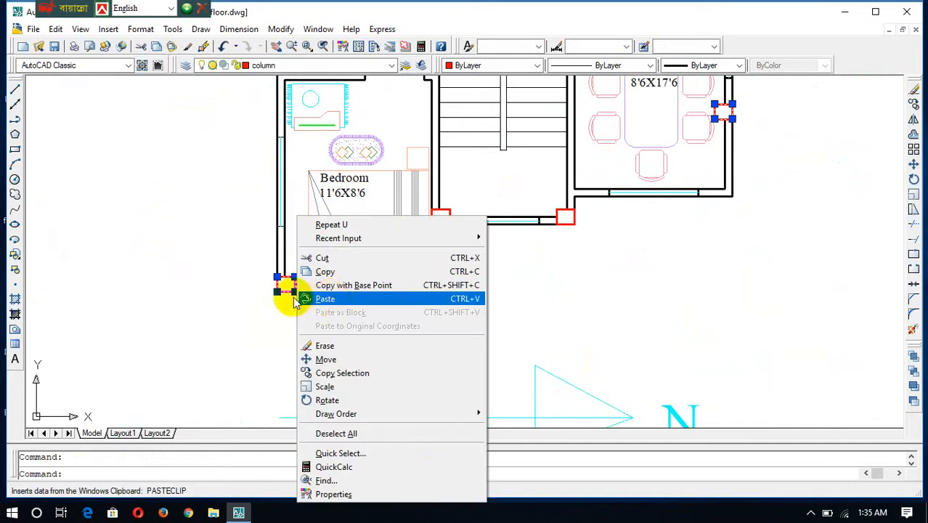
click(276, 309)
click(341, 323)
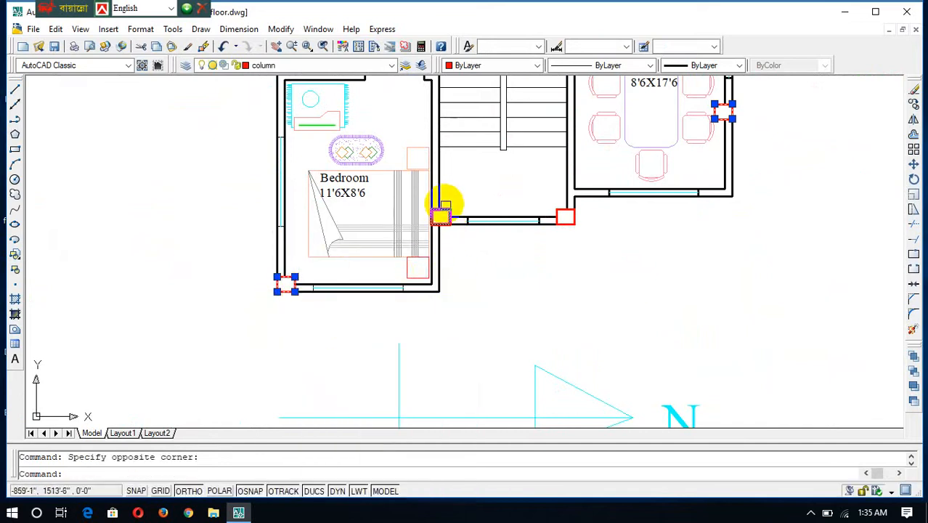
click(443, 215)
click(564, 215)
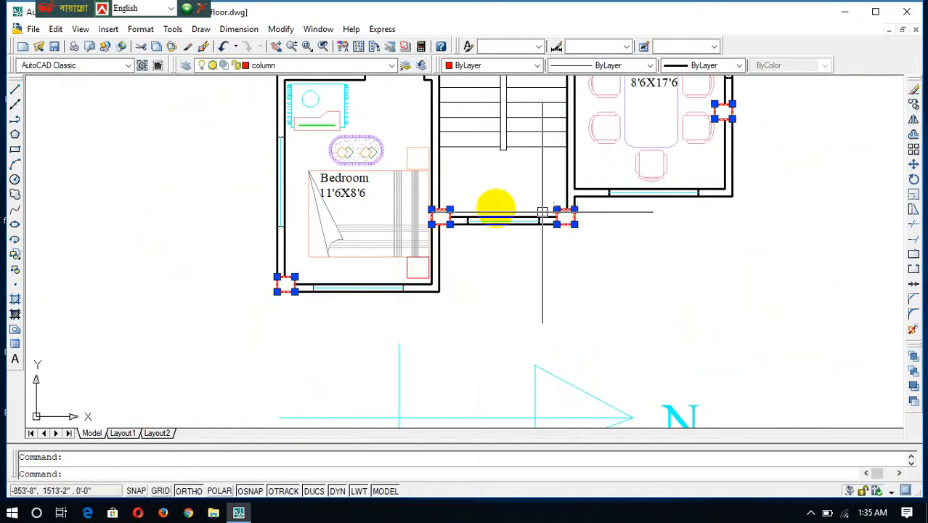
Start copying the selected finished-plan columns, using the outer corner of the 11'6X8'6 bedroom as the base point
scroll(465, 207, down, 2)
scroll(465, 210, down, 4)
scroll(515, 165, up, 5)
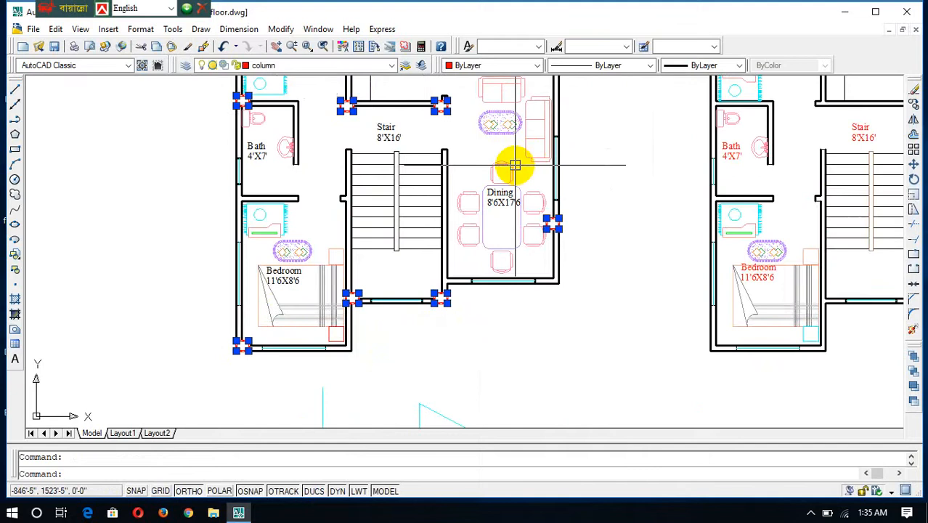
scroll(549, 217, down, 6)
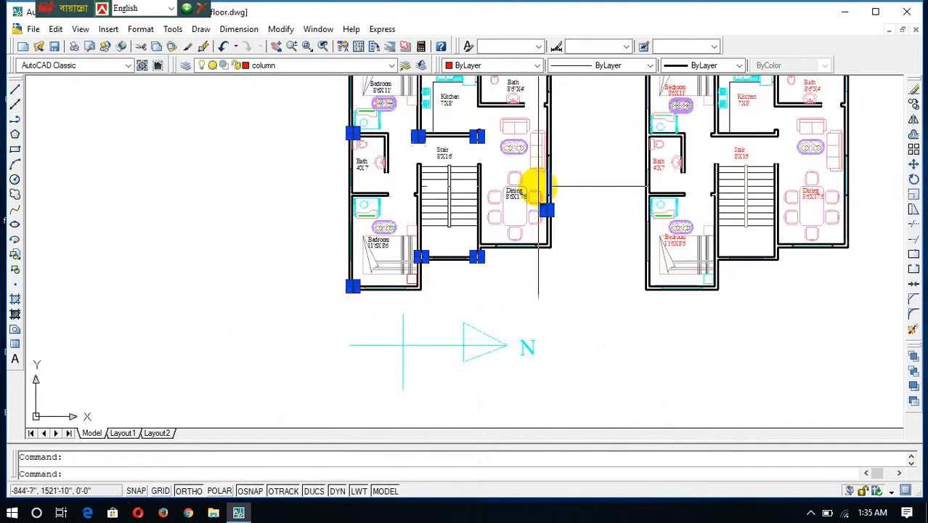
scroll(530, 138, up, 6)
scroll(578, 145, down, 5)
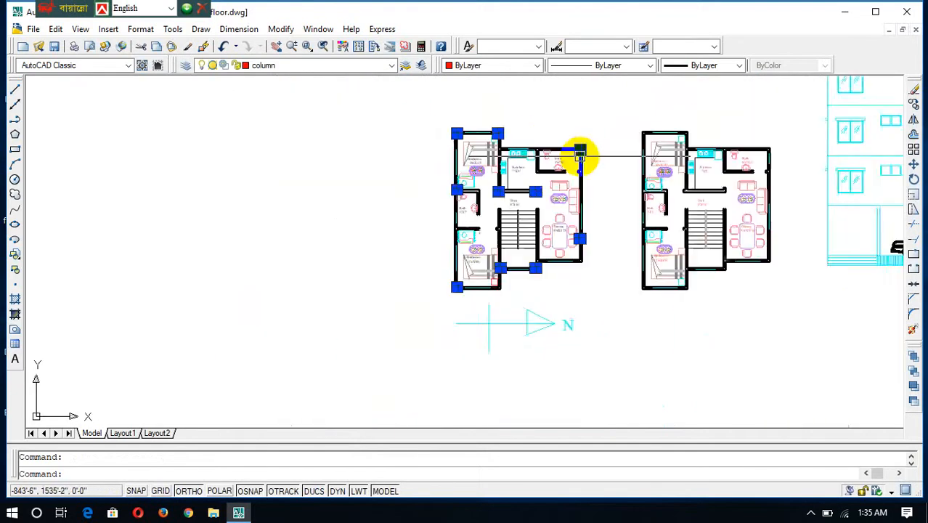
scroll(605, 176, up, 4)
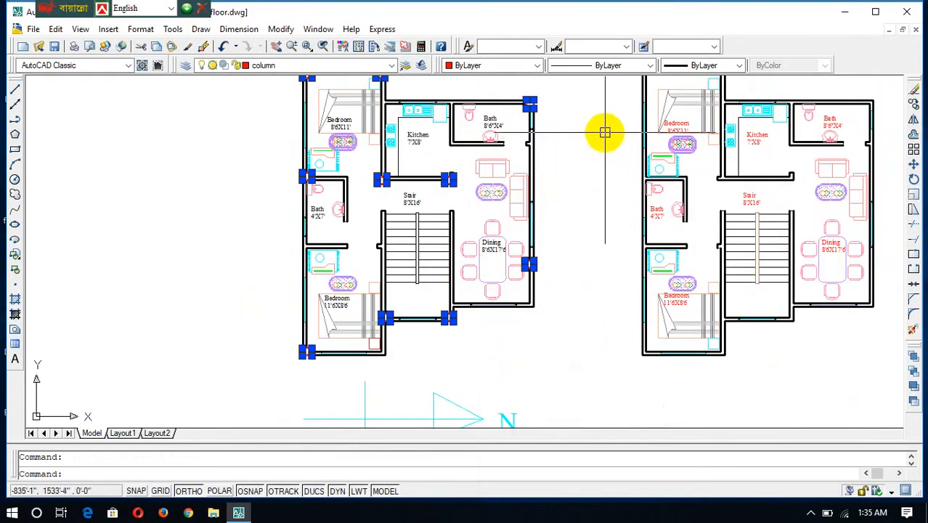
text(c)
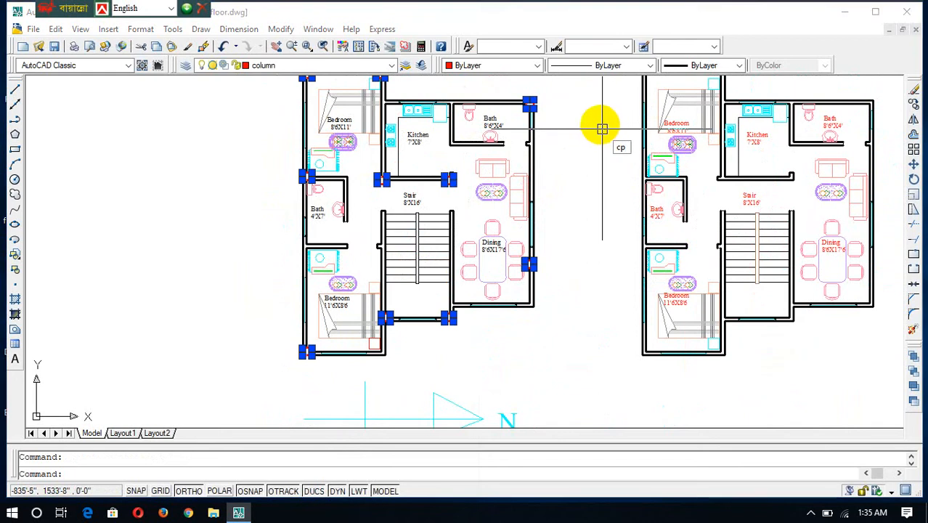
text(p)
key(Return)
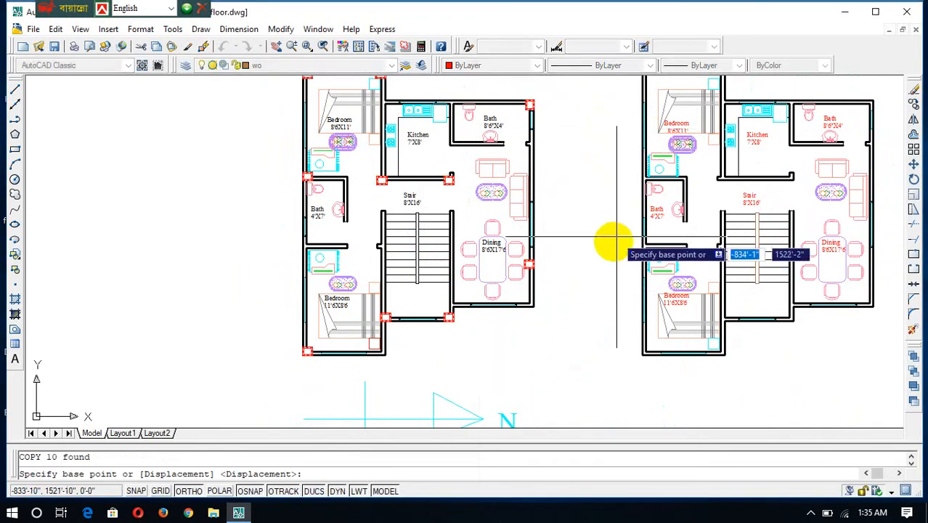
scroll(653, 327, up, 4)
scroll(638, 340, down, 5)
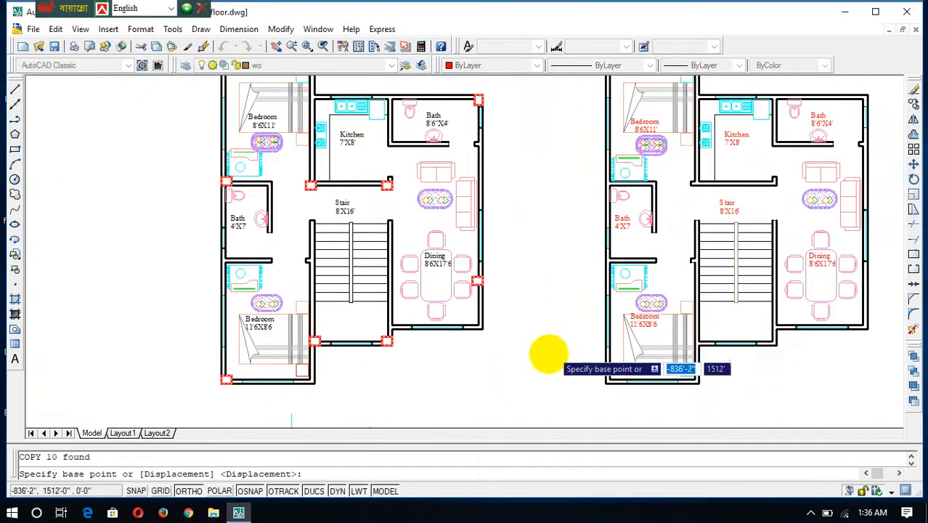
scroll(347, 370, up, 5)
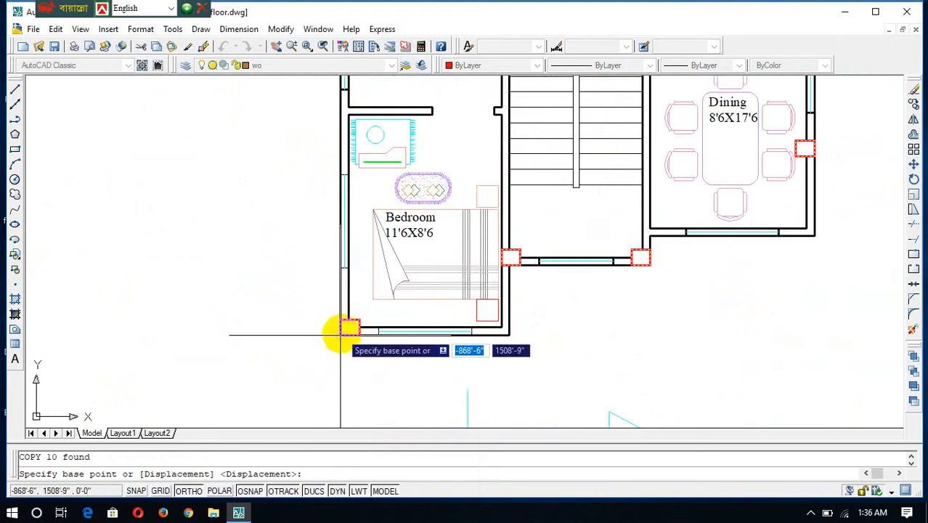
click(348, 328)
Place the copied columns at the red-labelled plan's 11'6X8'6 bedroom corner and undo that placement
scroll(415, 315, down, 5)
scroll(631, 296, up, 4)
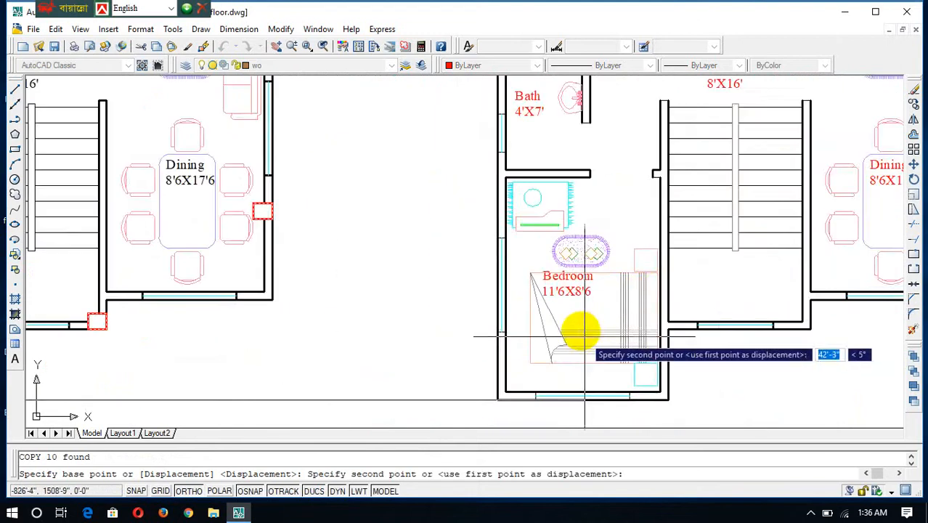
scroll(575, 326, down, 4)
scroll(574, 331, up, 4)
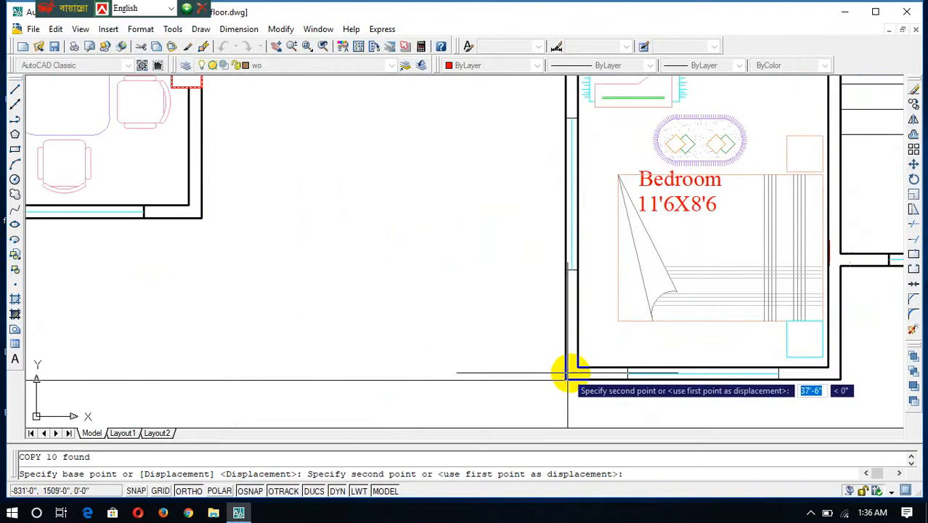
click(570, 371)
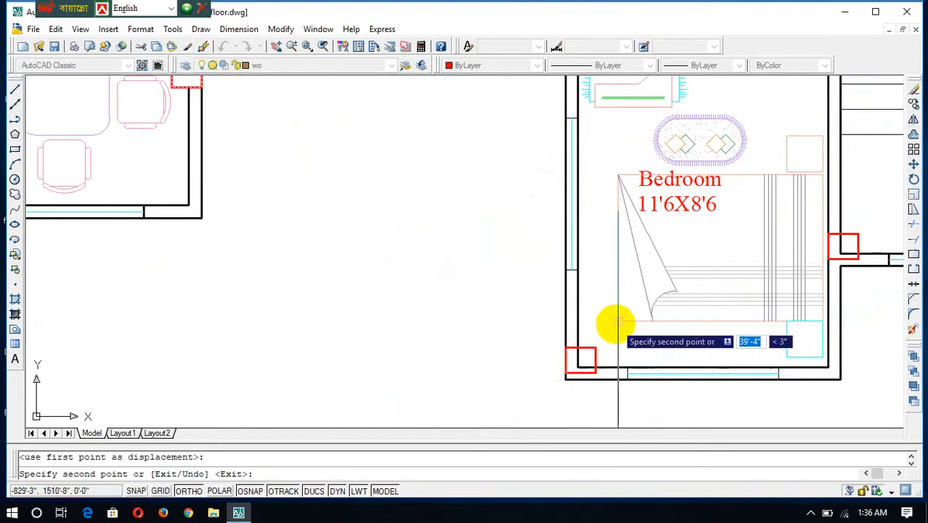
text(u)
key(Return)
Place the column copies on the exact outer wall corner of the red-labelled 11'6X8'6 bedroom and end the copy
scroll(614, 322, down, 3)
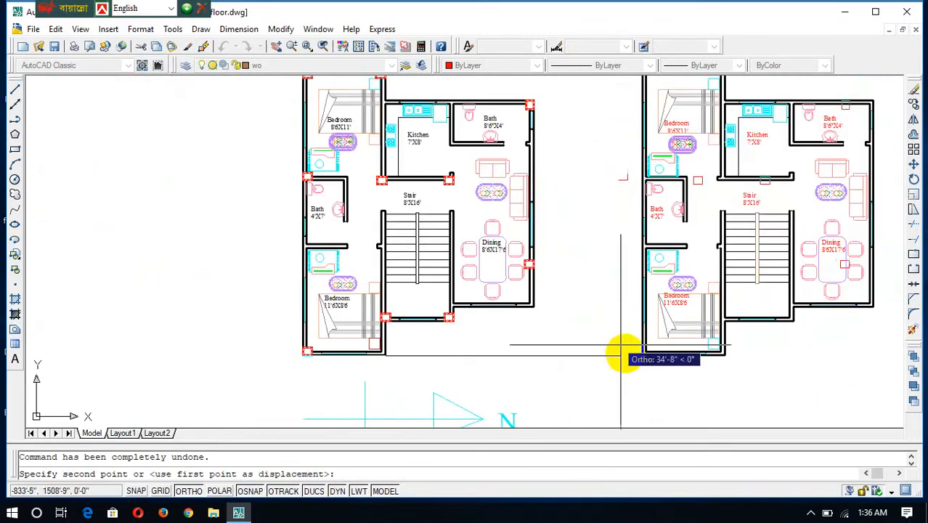
scroll(632, 356, up, 4)
scroll(622, 355, up, 6)
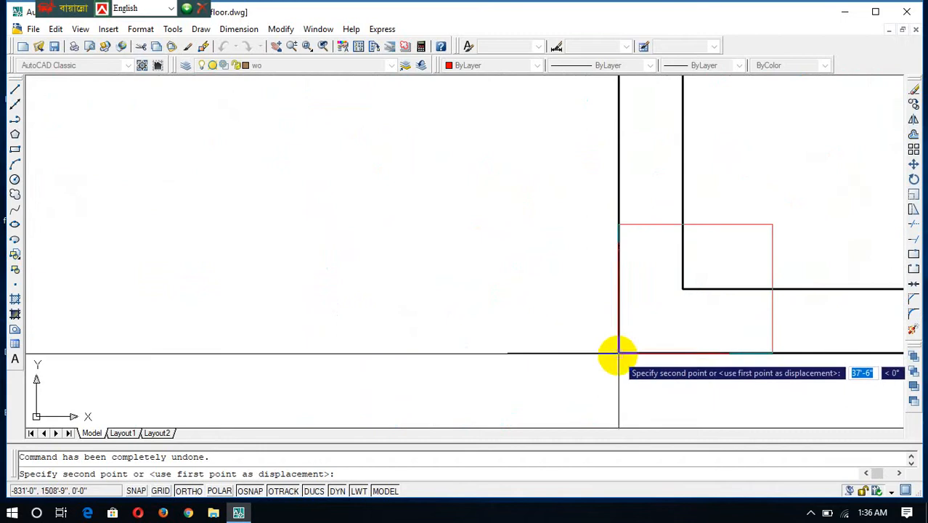
click(618, 354)
scroll(601, 305, down, 6)
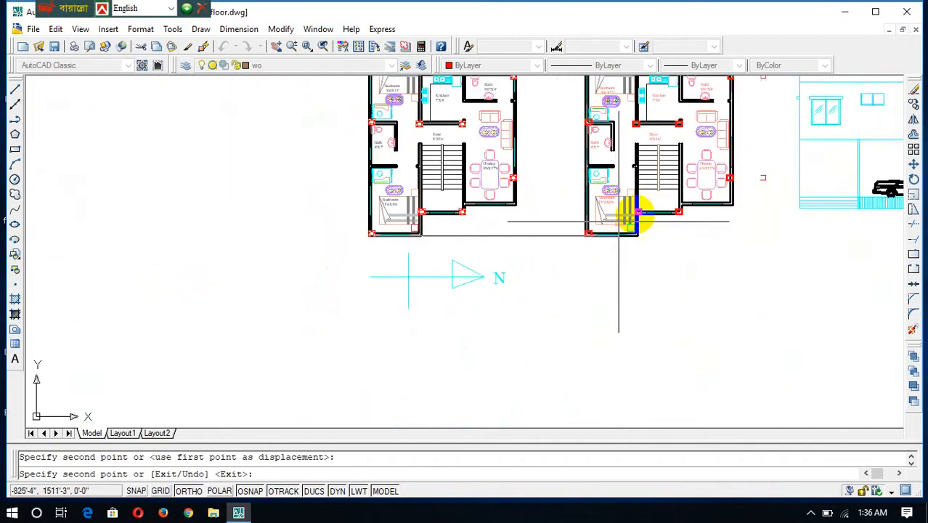
scroll(661, 207, up, 4)
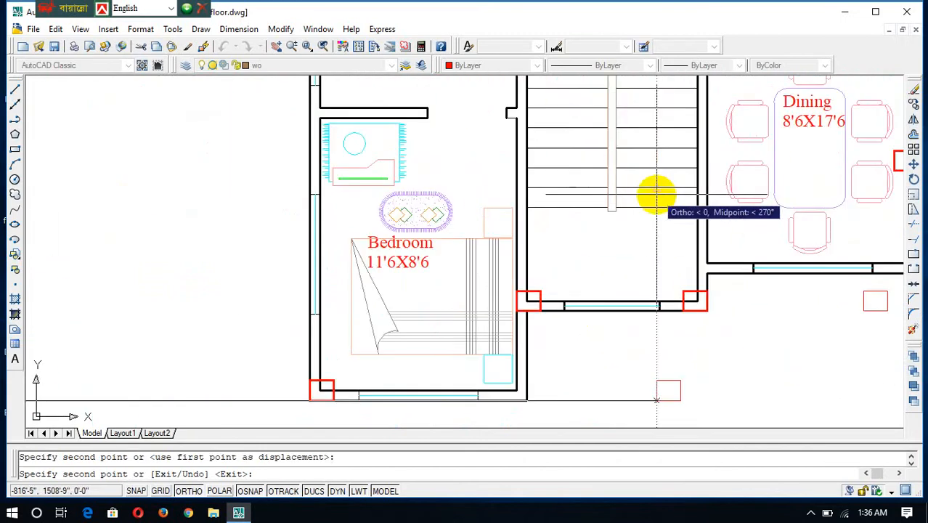
key(Escape)
scroll(641, 250, up, 2)
scroll(632, 255, down, 5)
right_click(632, 255)
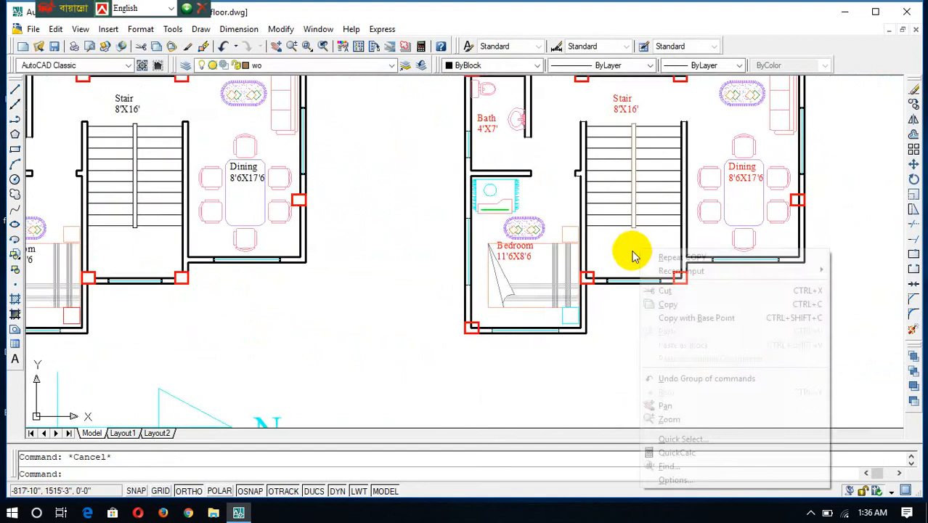
click(596, 358)
key(Escape)
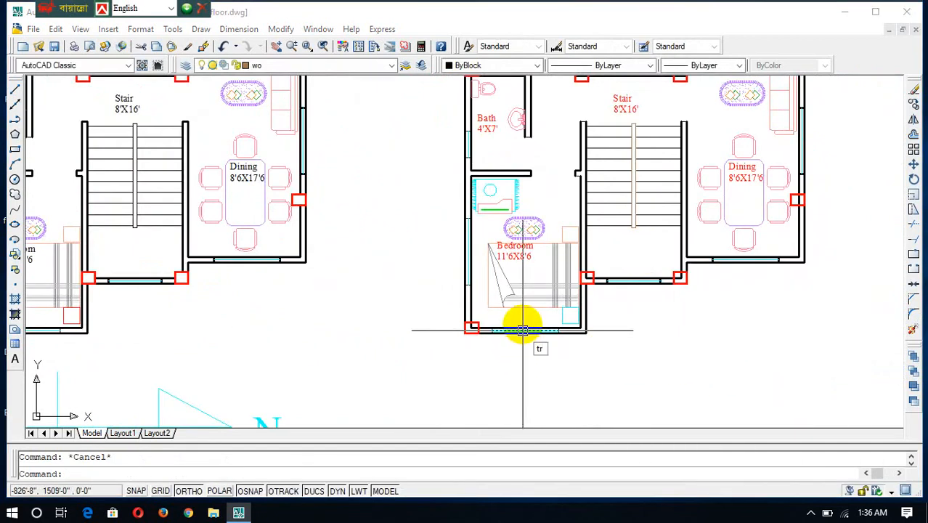
Trim the wall lines inside the red-labelled plan's 11'6X8'6 bedroom corner column and the two columns on the stair's outer wall
key(Return)
key(Return)
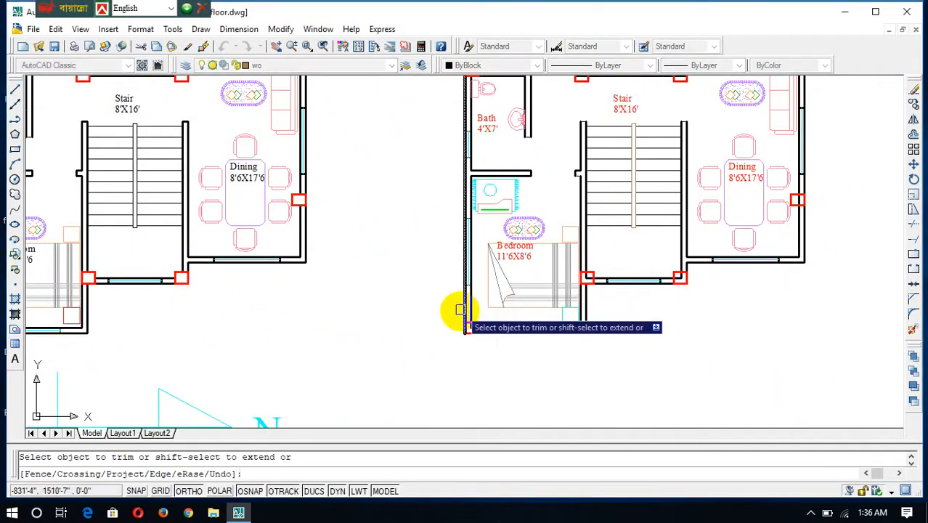
scroll(461, 312, up, 4)
click(467, 312)
click(473, 319)
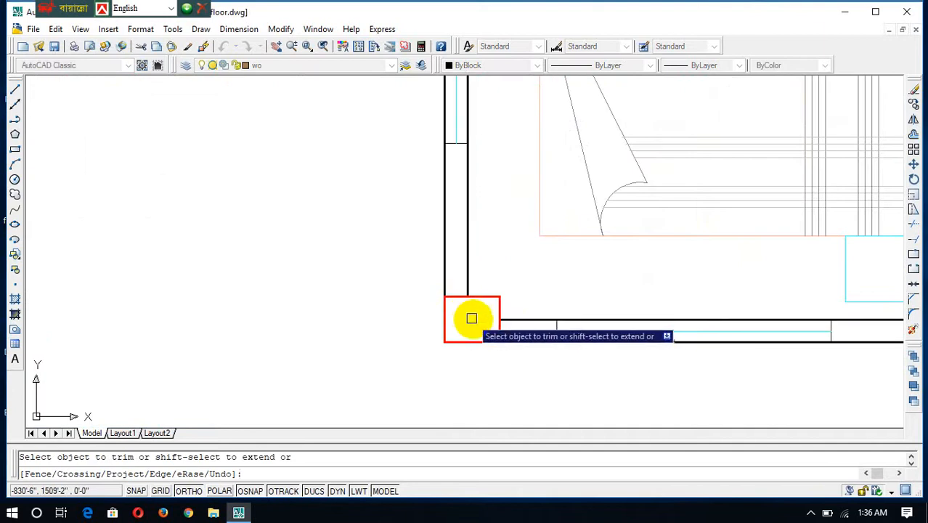
scroll(472, 319, down, 4)
scroll(615, 271, up, 3)
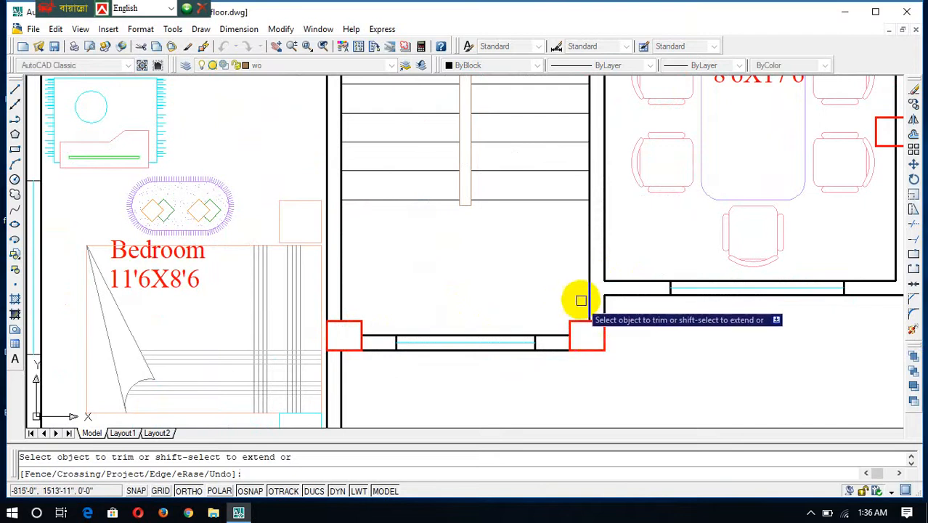
Trim the wall lines inside the dining wall column and the 8'6"X4' bath's outer corner column
scroll(704, 262, down, 5)
scroll(719, 260, up, 4)
scroll(632, 262, up, 3)
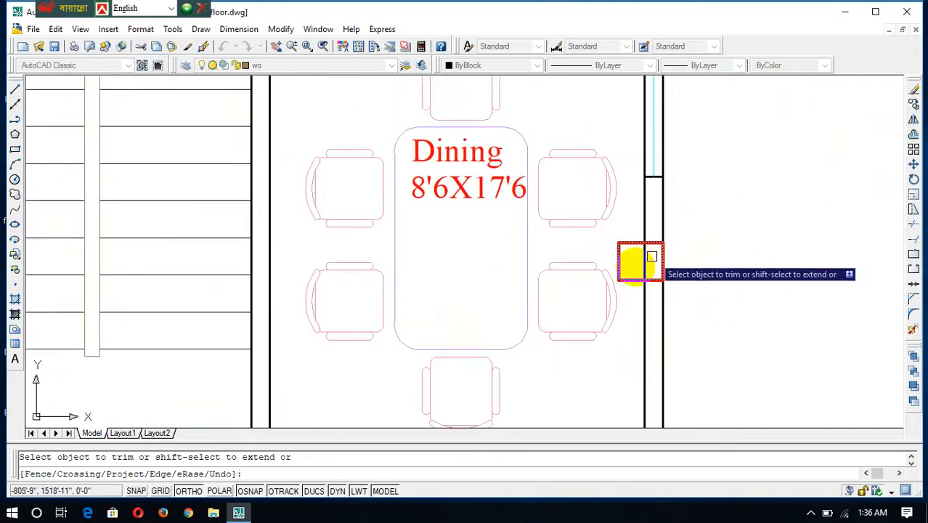
scroll(642, 259, down, 3)
scroll(654, 177, down, 3)
scroll(647, 167, up, 4)
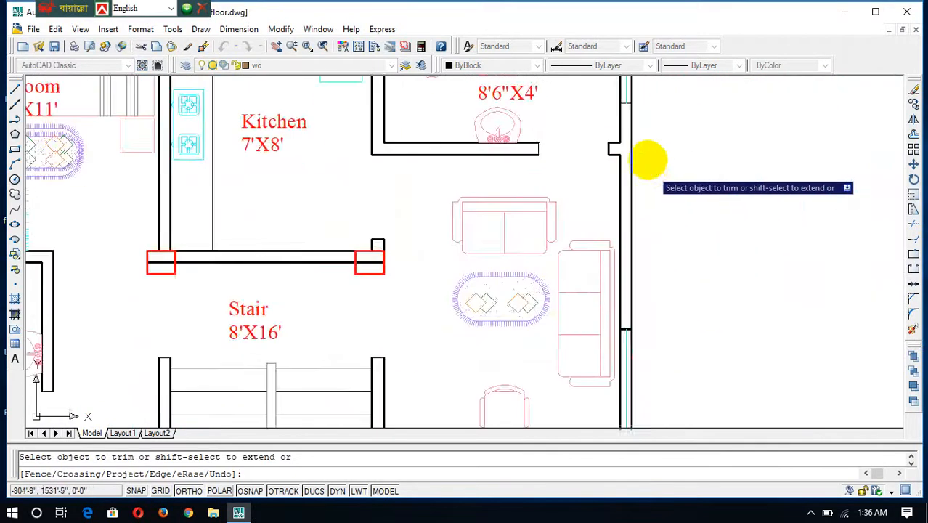
scroll(649, 153, down, 4)
scroll(632, 145, up, 4)
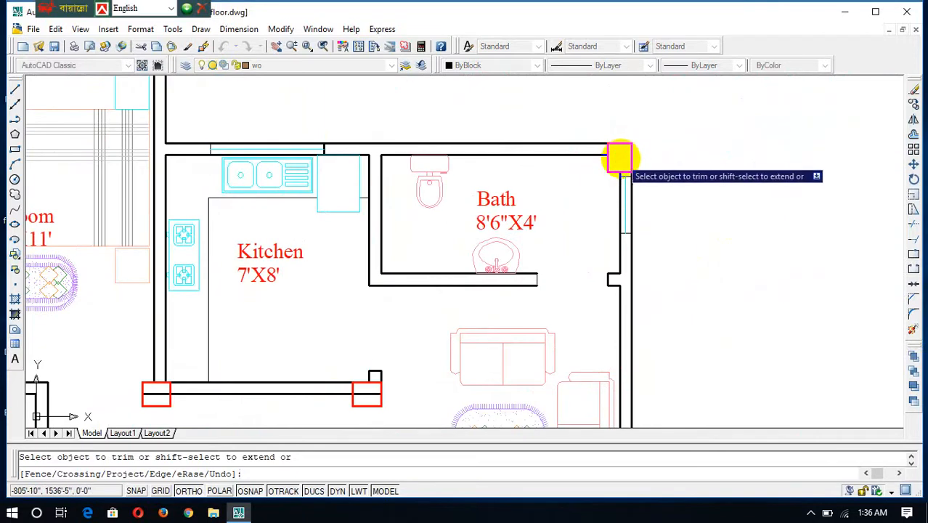
Trim the wall lines inside the 8'6X11' bedroom's corner columns and the 4'X7' bath corner column, and end trimming
scroll(628, 156, down, 4)
scroll(501, 139, up, 5)
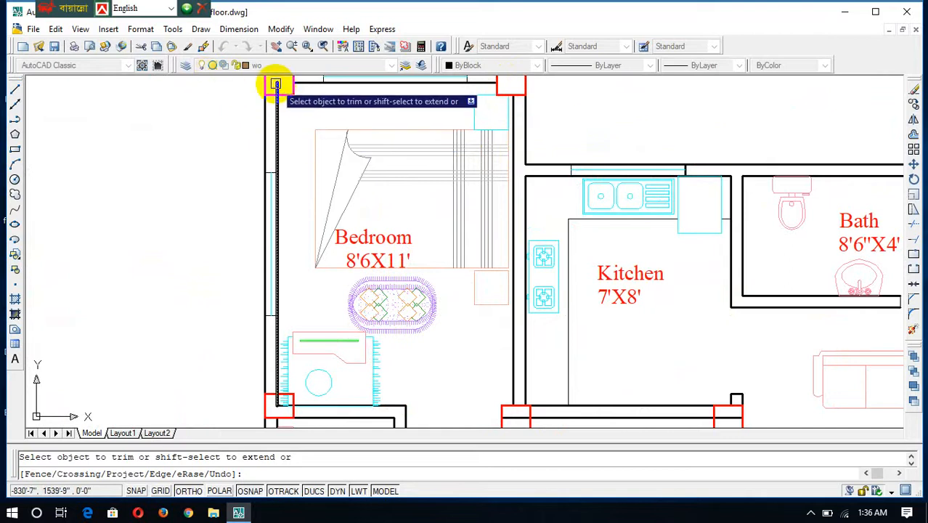
scroll(303, 199, down, 4)
scroll(286, 201, up, 3)
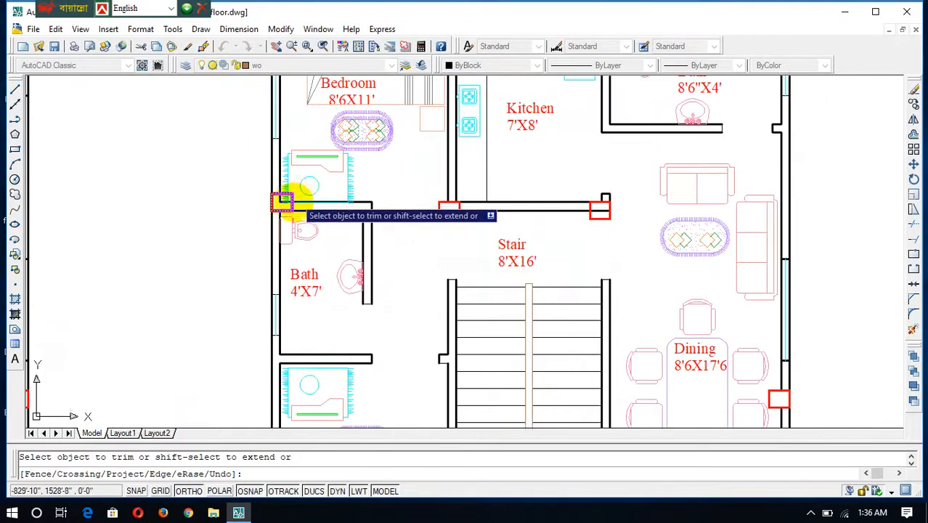
scroll(285, 200, up, 3)
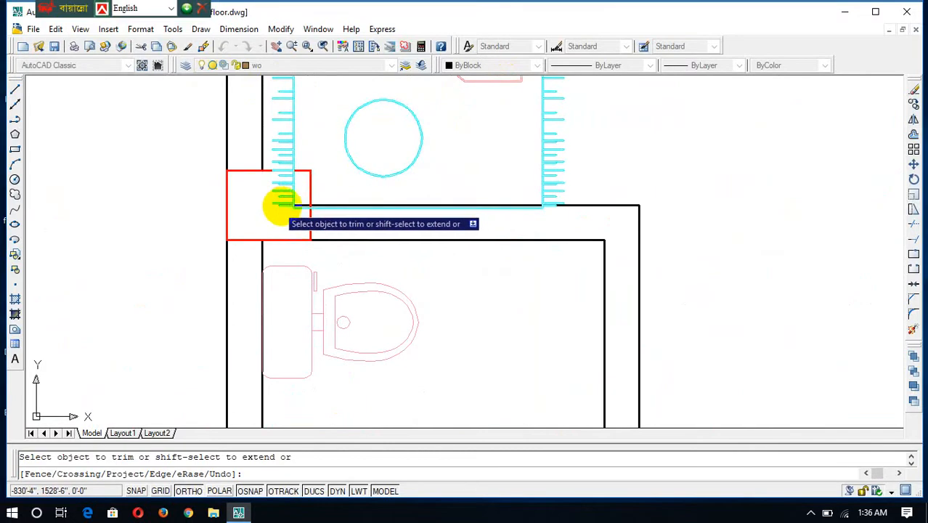
scroll(291, 209, up, 3)
scroll(306, 207, down, 5)
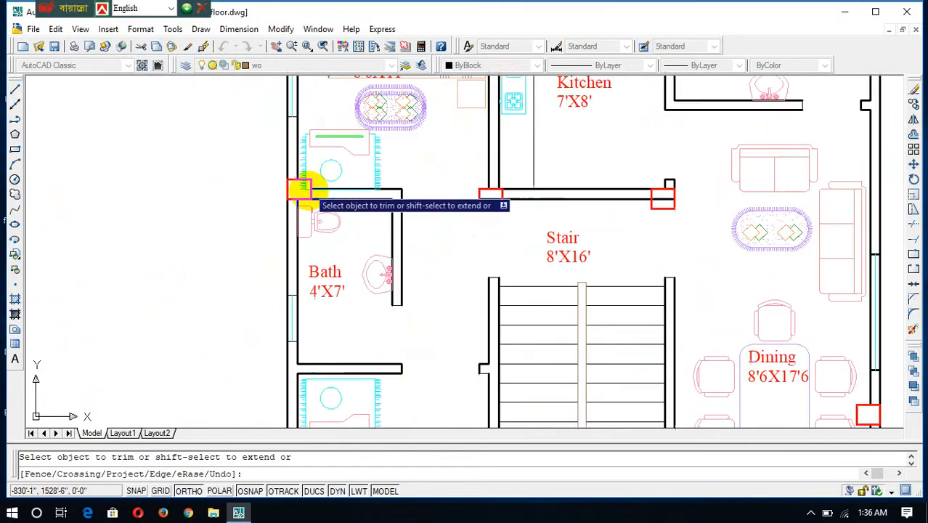
scroll(300, 190, down, 3)
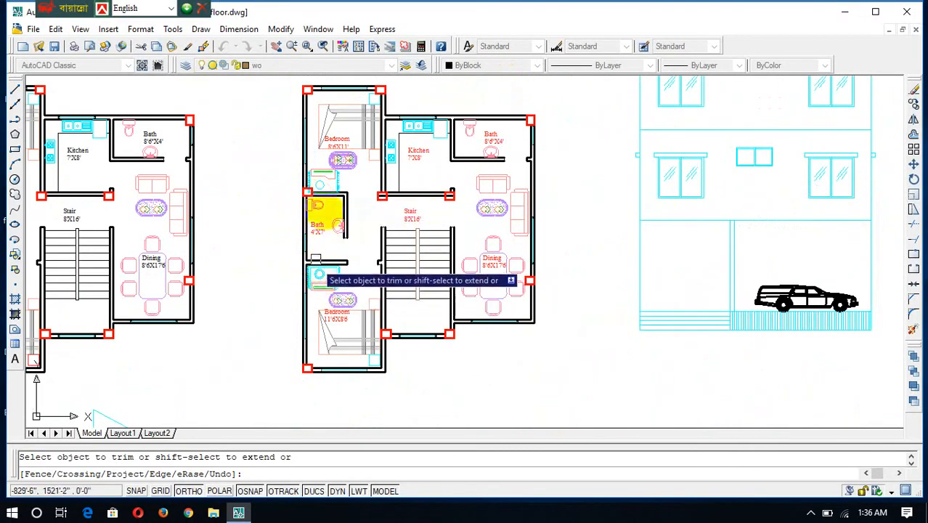
key(Escape)
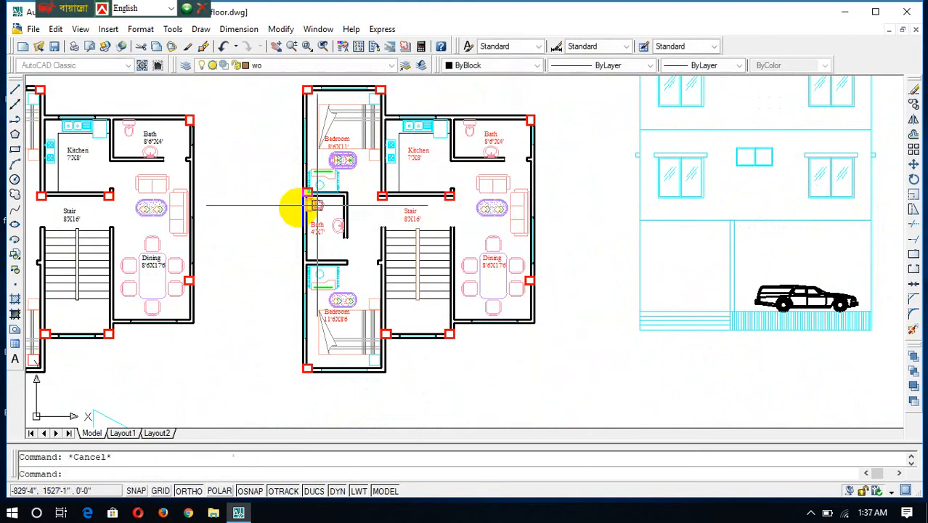
Move the desk block in the red-labelled 8'6X11' bedroom slightly away from the 4'X7' bath wall
scroll(313, 181, up, 3)
click(415, 169)
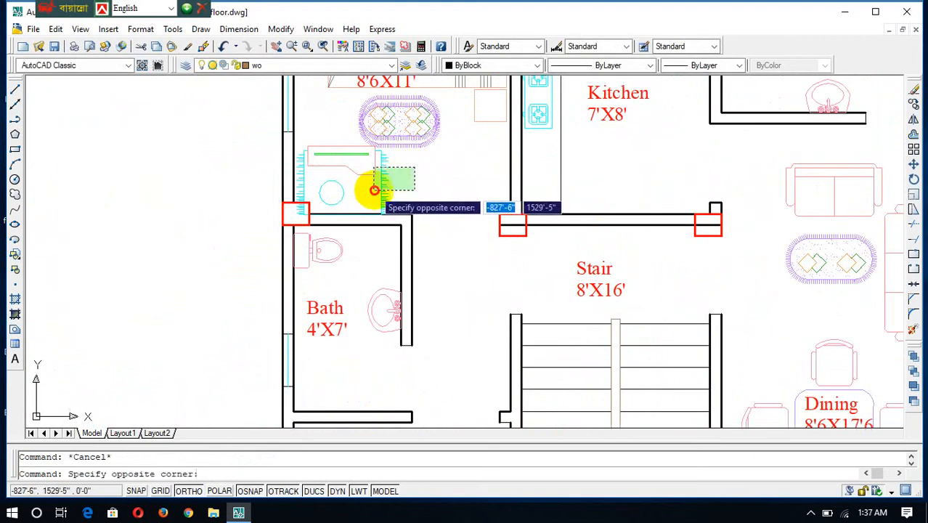
click(374, 186)
text(m)
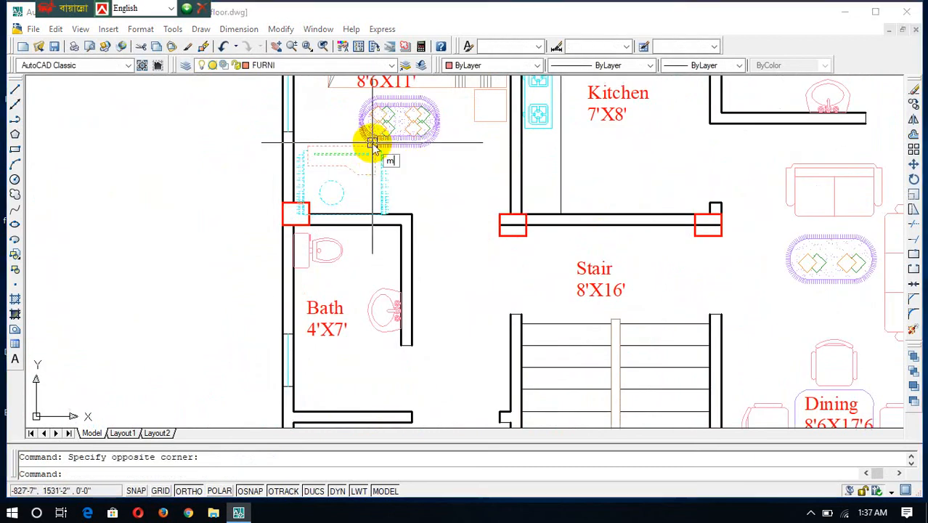
key(Return)
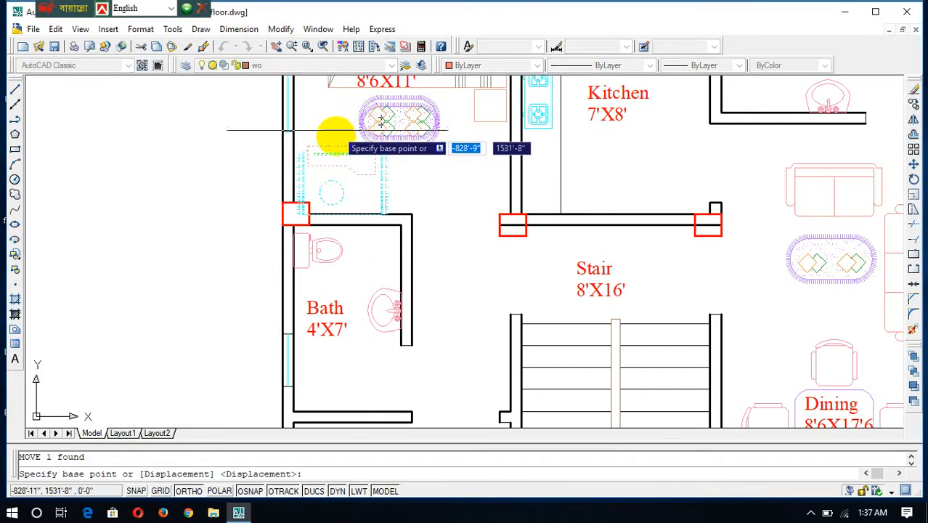
click(380, 210)
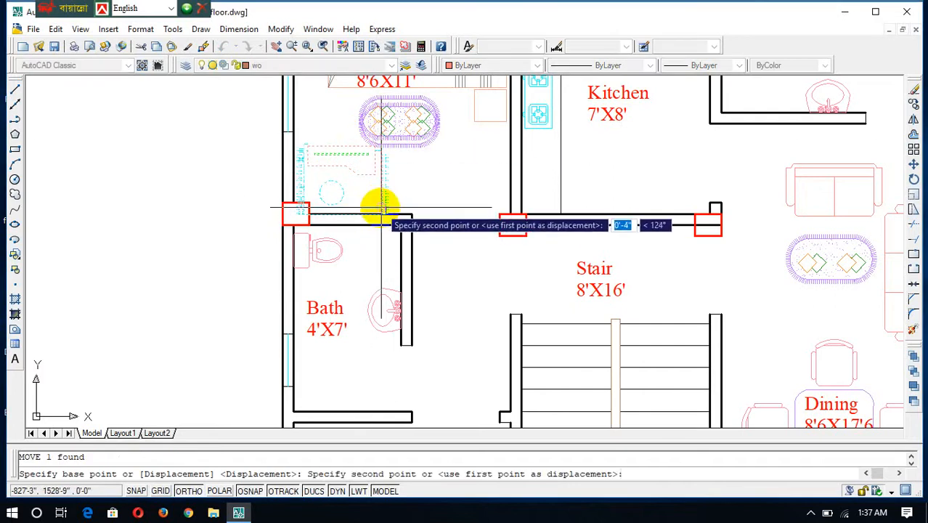
click(374, 202)
Reposition the desk block in the red-labelled 8'6X11' bedroom, shifting it upward so it sits clear of the corner column
click(372, 199)
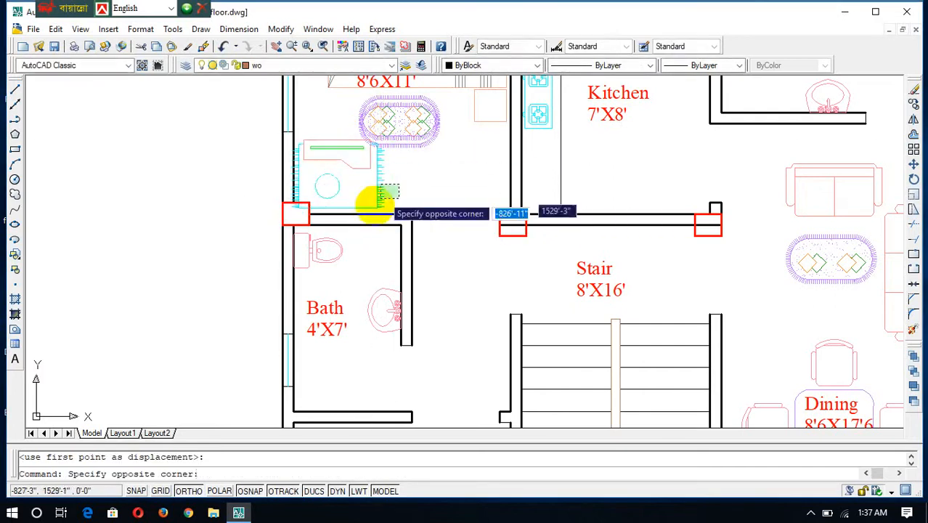
click(369, 203)
text(m)
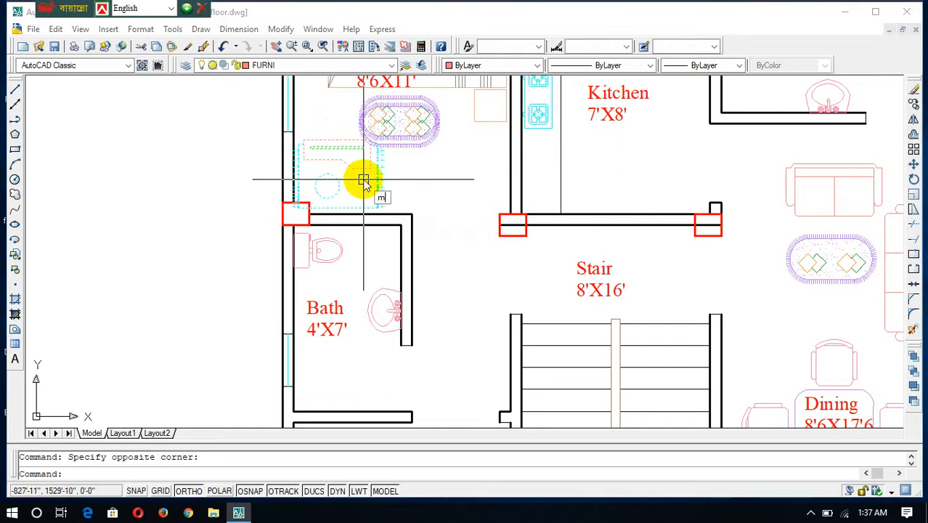
key(Return)
scroll(296, 231, up, 3)
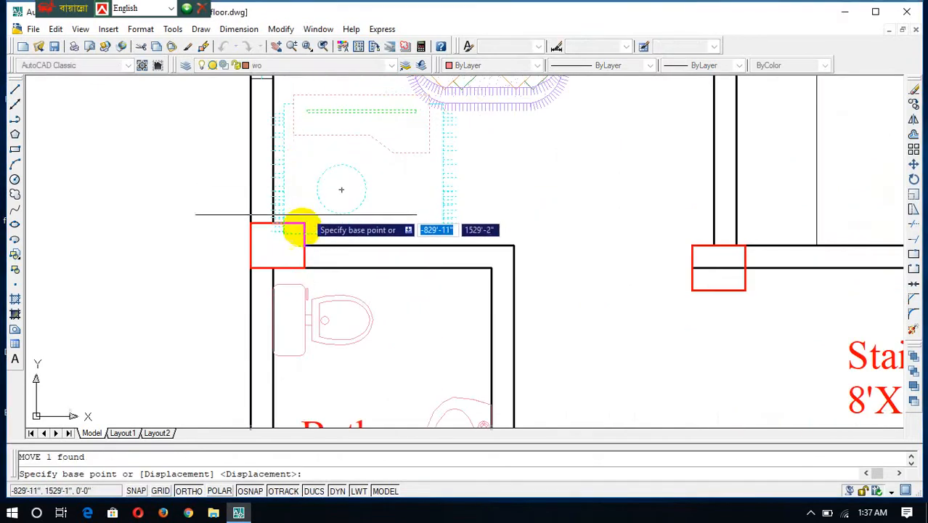
click(284, 233)
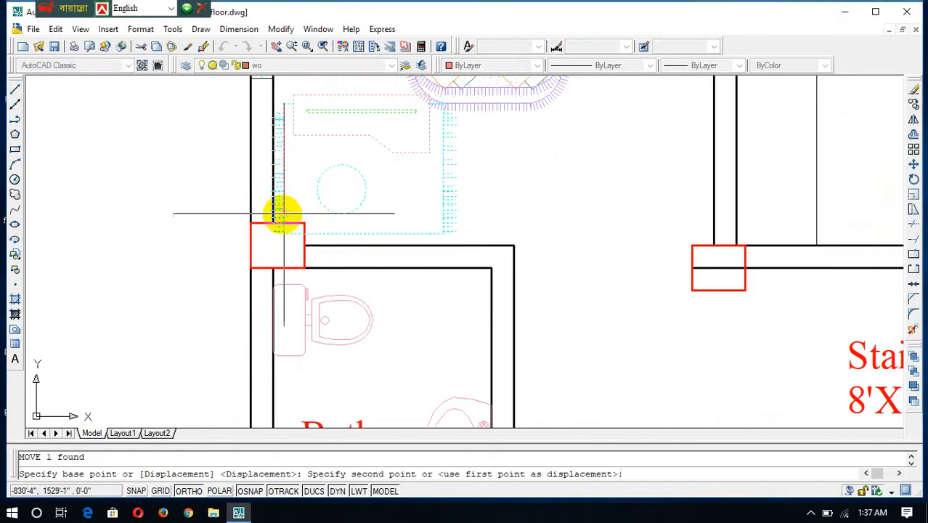
click(283, 215)
scroll(290, 210, down, 5)
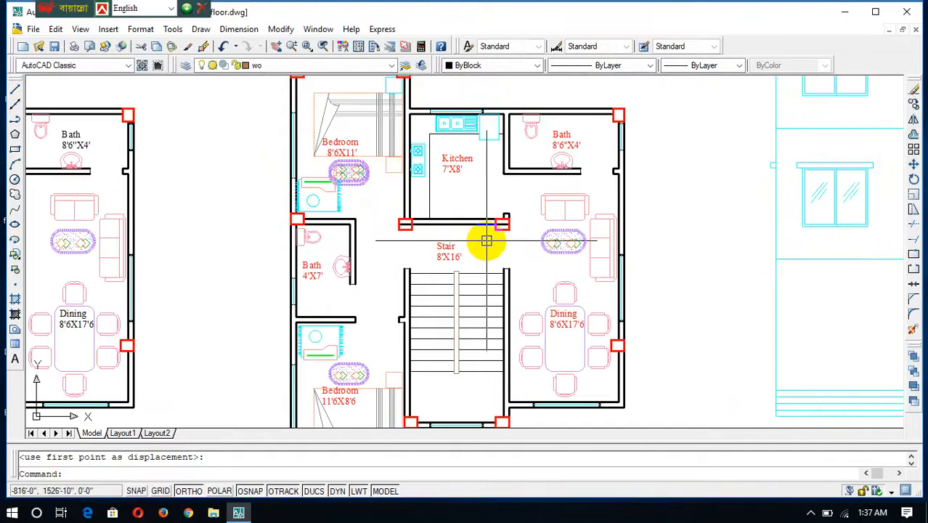
key(Escape)
Trim the wall line inside the two columns between the red-labelled plan's kitchen and stair, and end trimming
text(tr)
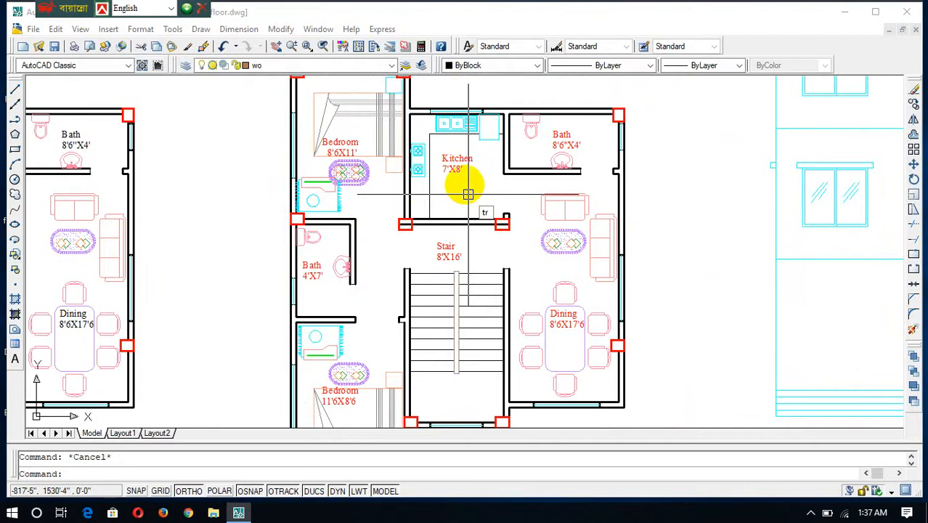
key(Return)
scroll(404, 222, up, 3)
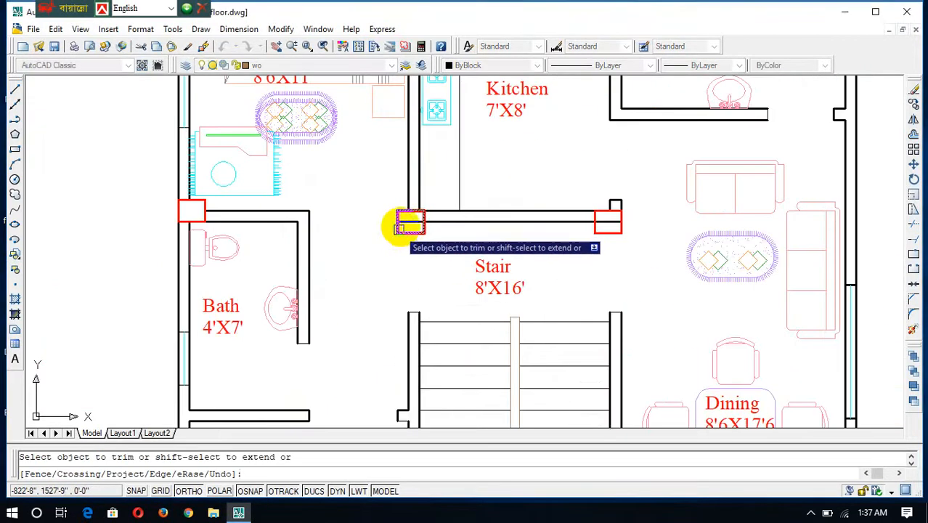
click(409, 222)
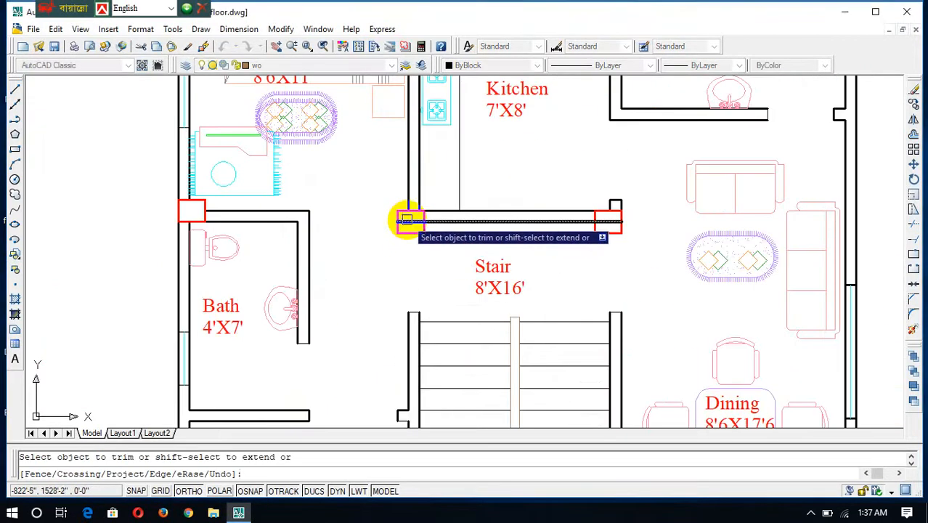
click(609, 218)
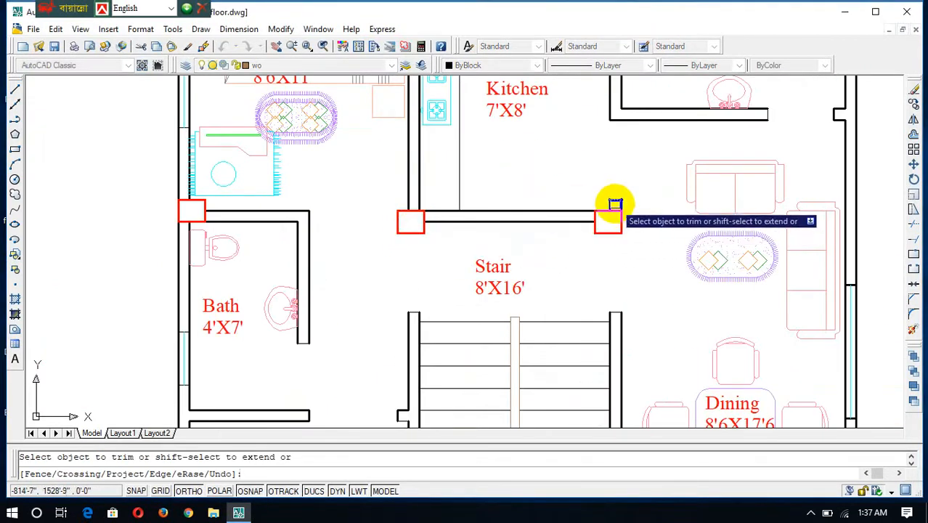
scroll(552, 185, down, 5)
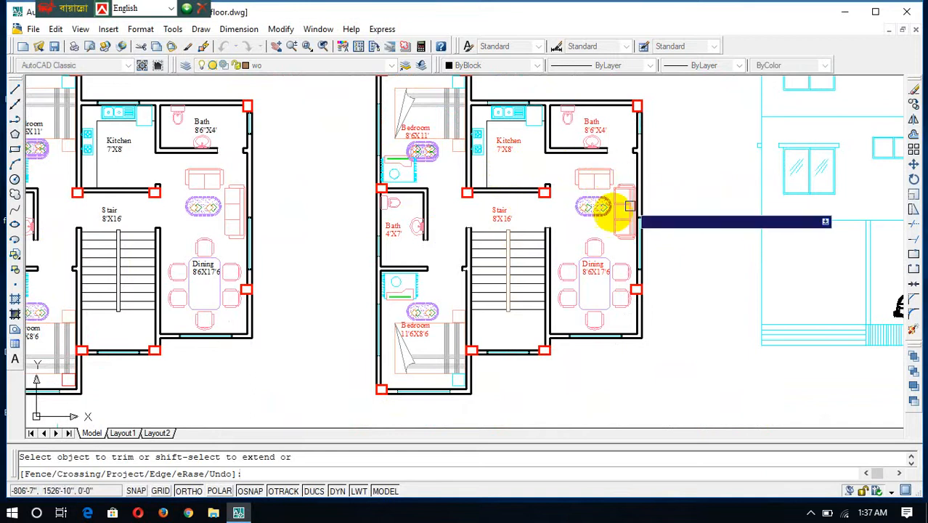
scroll(586, 149, down, 5)
scroll(581, 153, up, 6)
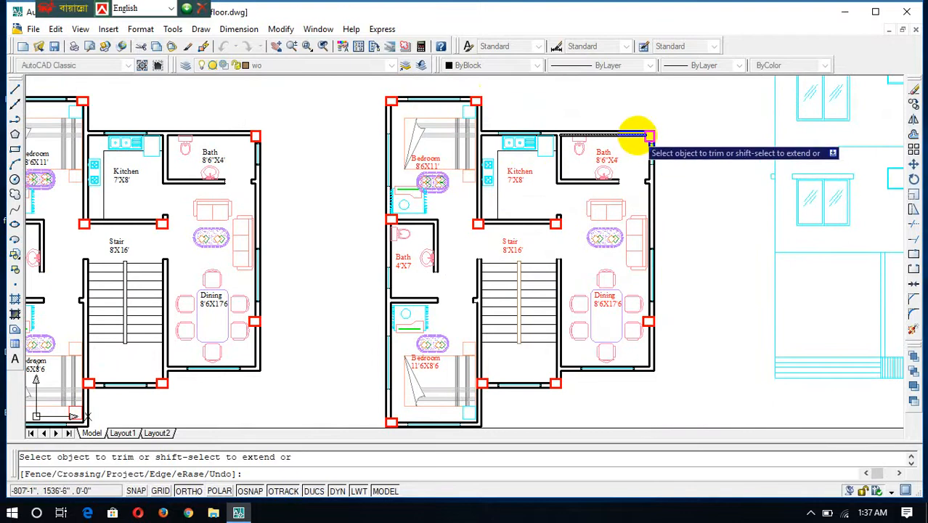
scroll(649, 135, down, 4)
scroll(644, 146, up, 5)
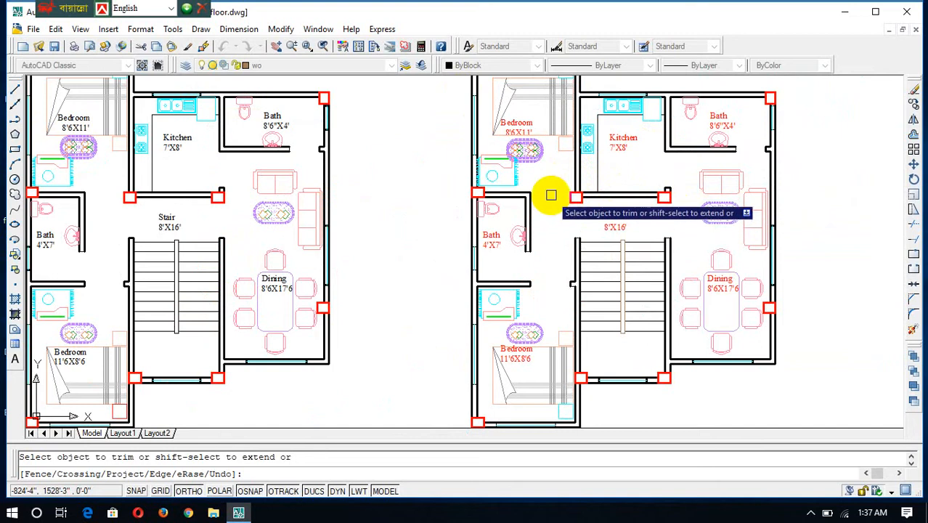
key(Escape)
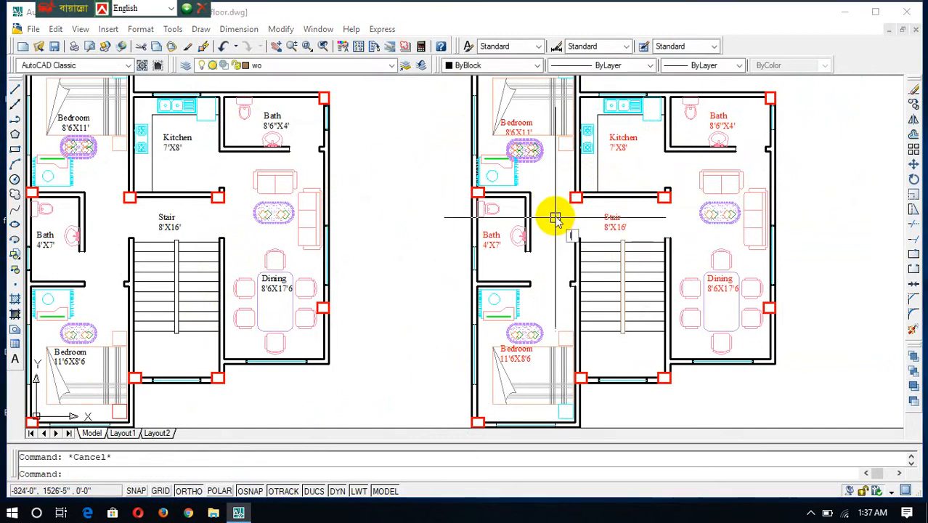
Draw a line across the 8'6X11' bedroom's door opening, from the stair column to the 4'X7' bath's outer wall corner
text(l)
key(Return)
scroll(555, 210, up, 5)
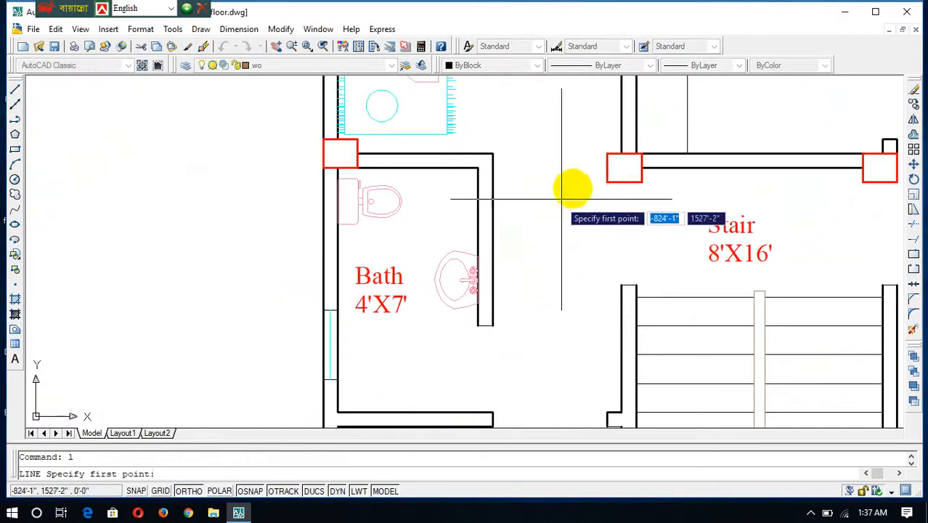
click(600, 155)
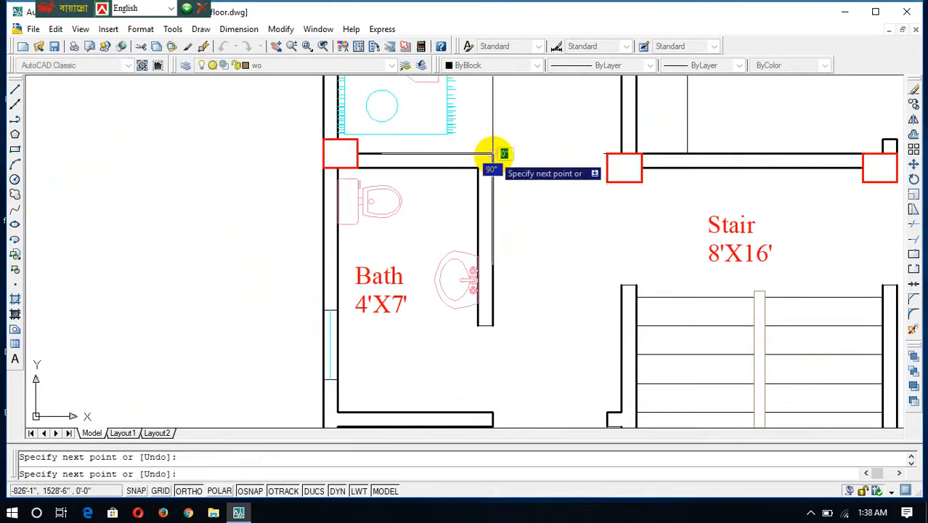
click(494, 153)
key(Escape)
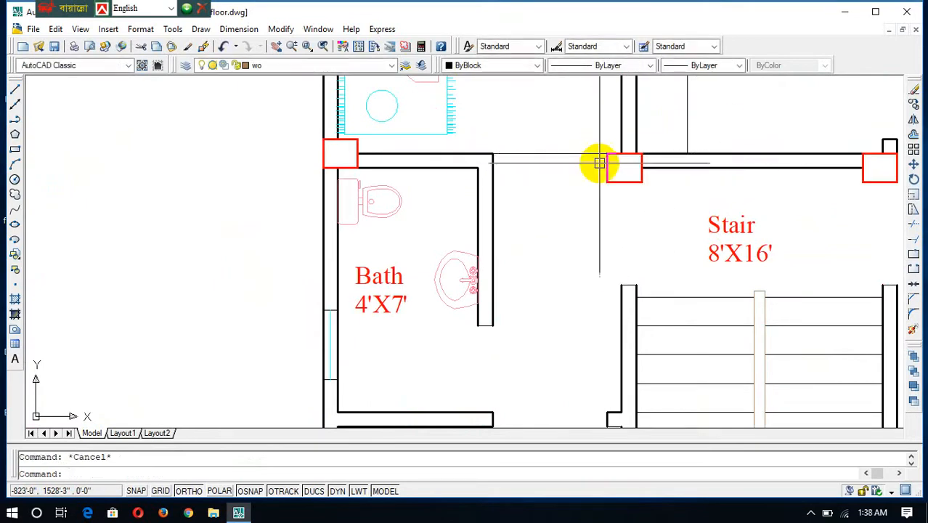
Assign the door opening line to the DOOR layer with its colour and linetype set to ByLayer
click(566, 153)
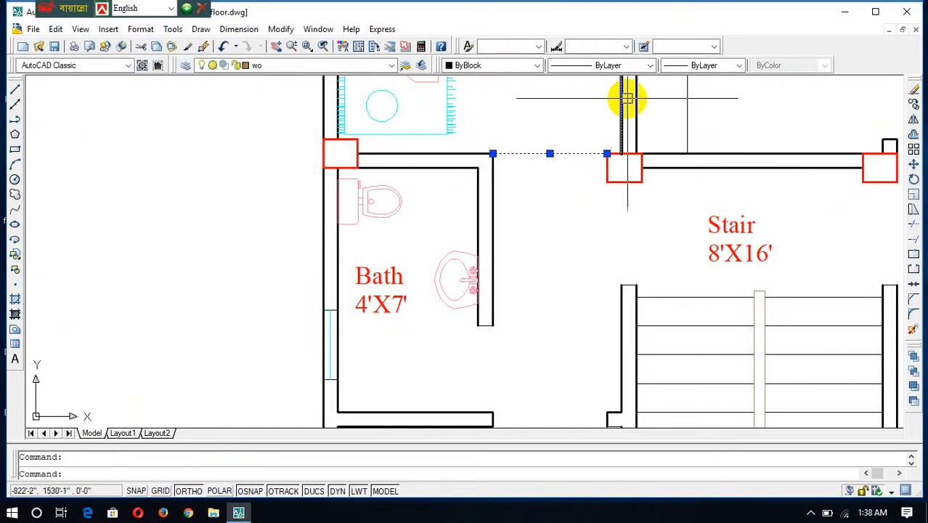
click(372, 65)
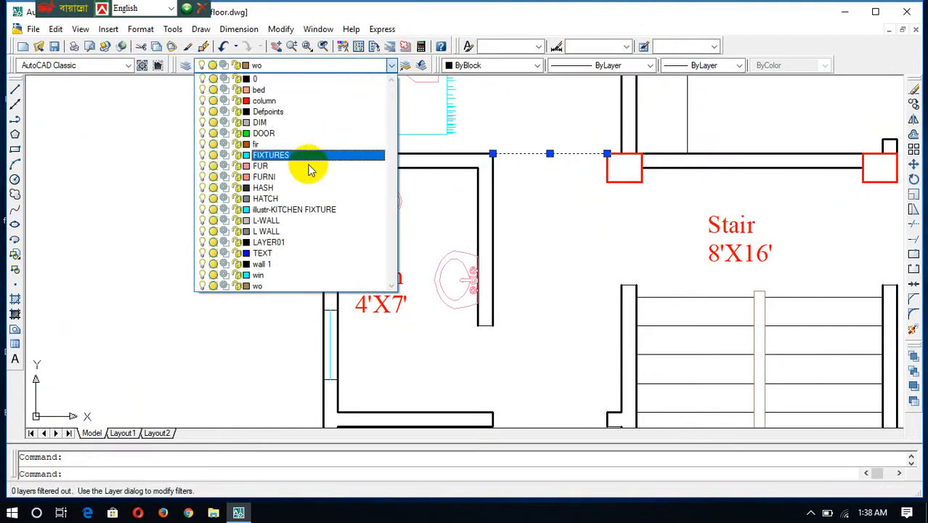
click(278, 135)
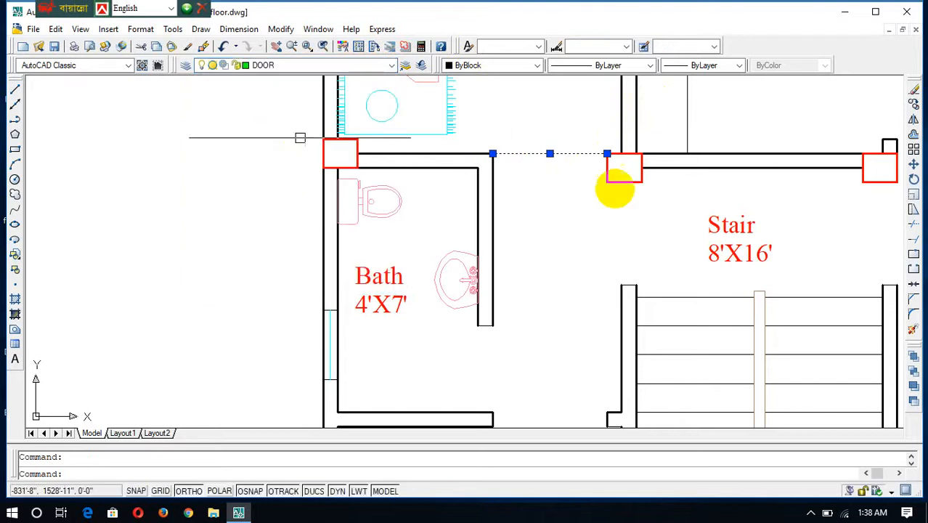
click(499, 66)
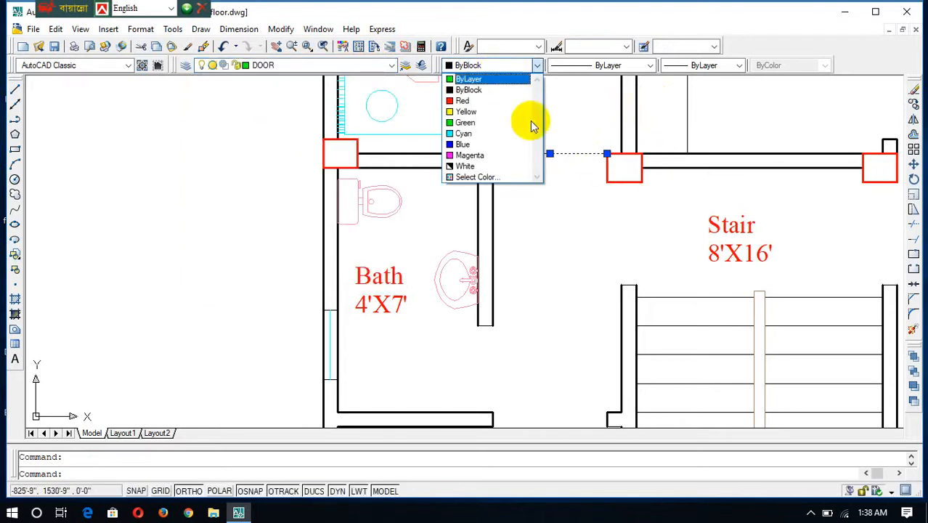
click(489, 80)
click(600, 69)
click(603, 76)
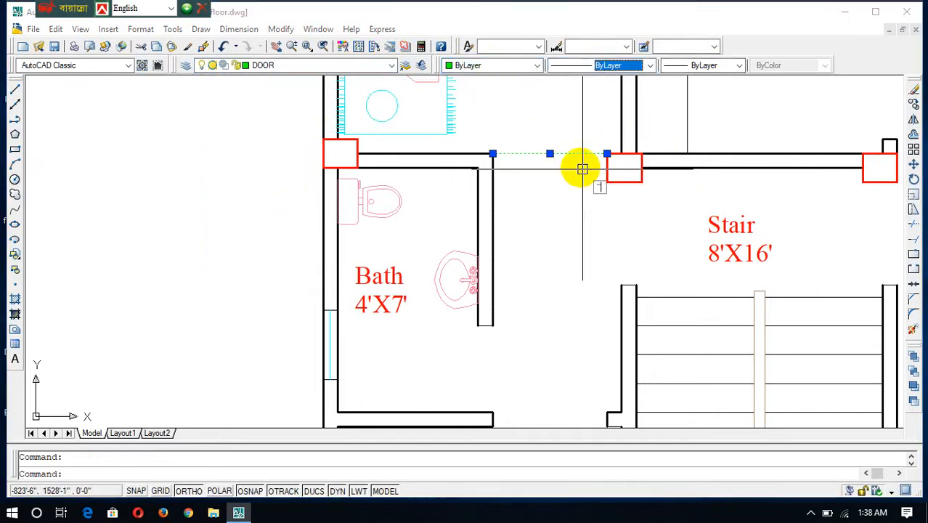
key(Escape)
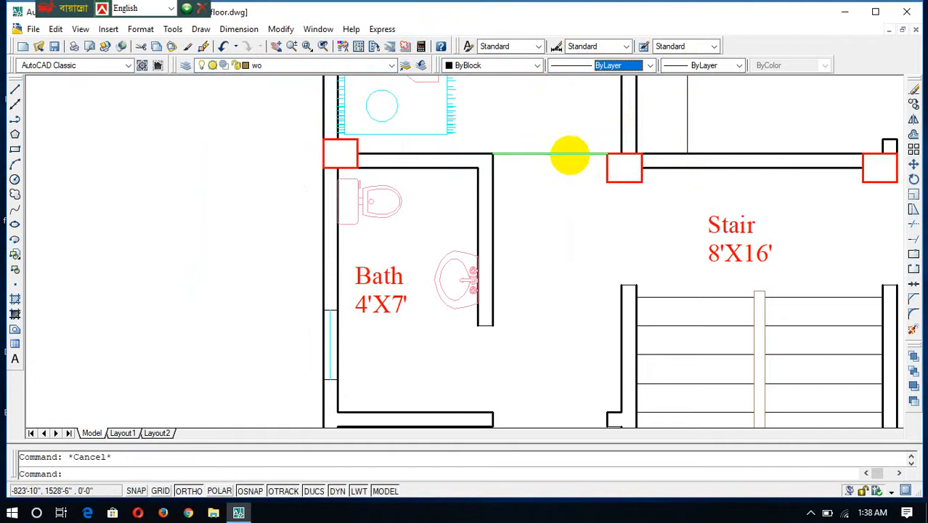
Compare the two floor plans, examine the building elevation and stair section beside them, and dismiss the Communication Center notice
scroll(572, 149, down, 5)
scroll(571, 148, up, 4)
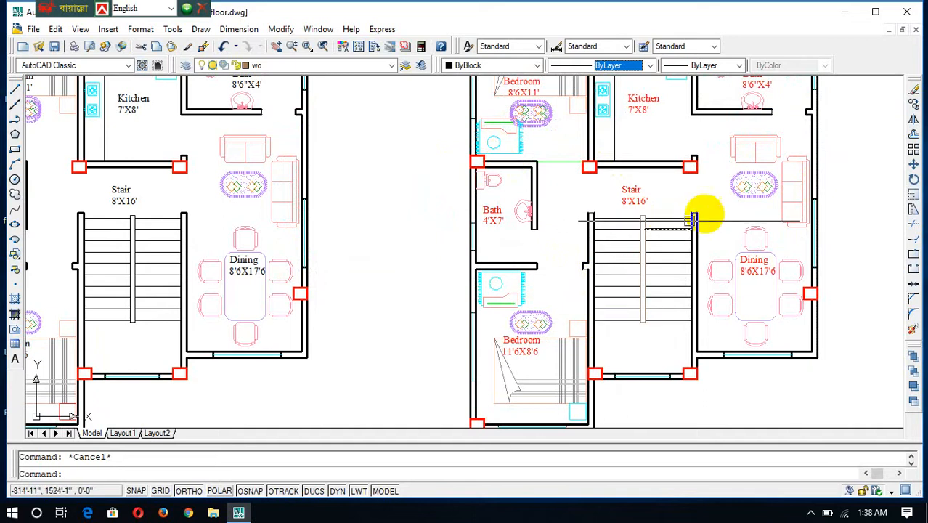
scroll(692, 190, down, 8)
scroll(719, 187, up, 5)
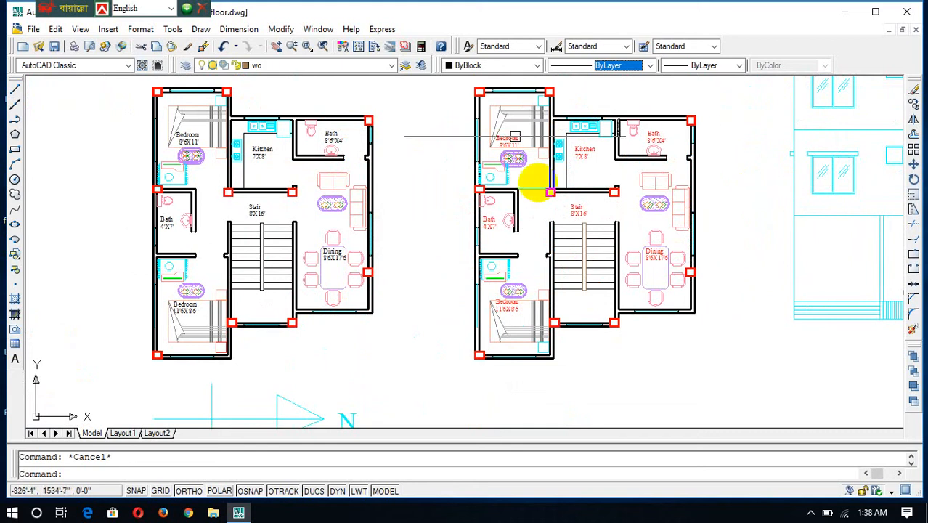
scroll(637, 200, down, 6)
scroll(637, 200, up, 6)
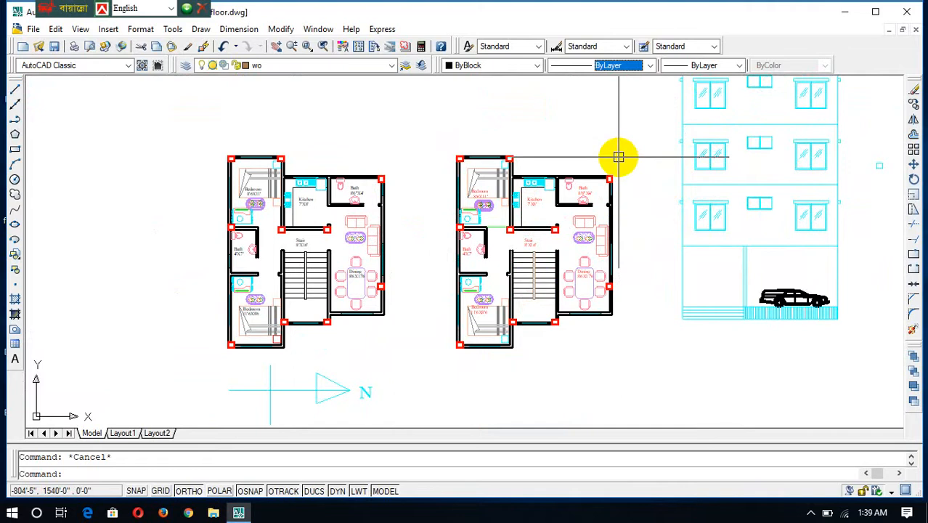
scroll(618, 156, down, 5)
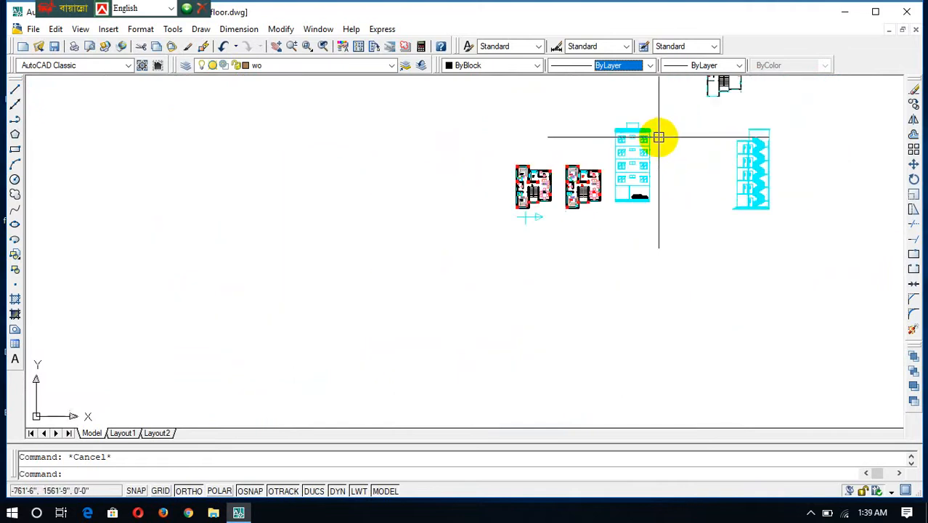
scroll(658, 137, up, 4)
scroll(663, 139, down, 6)
scroll(714, 104, up, 2)
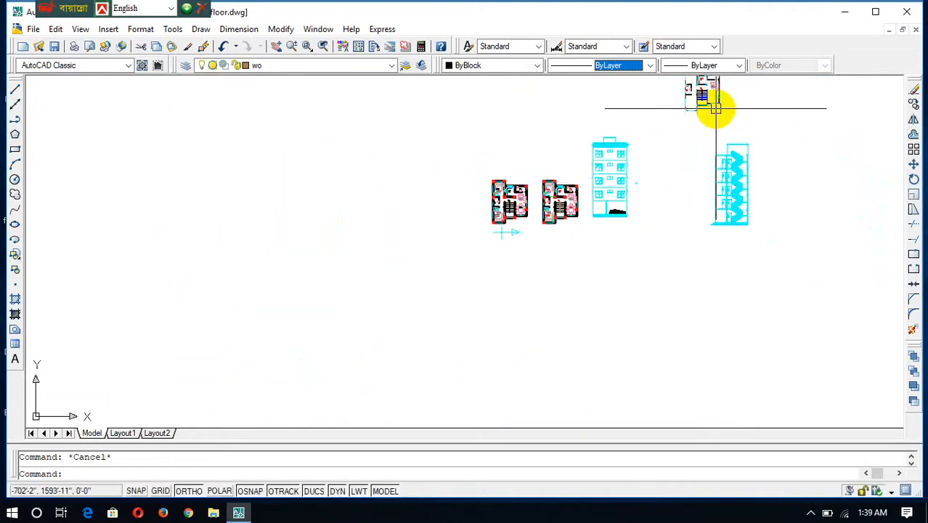
scroll(716, 108, up, 5)
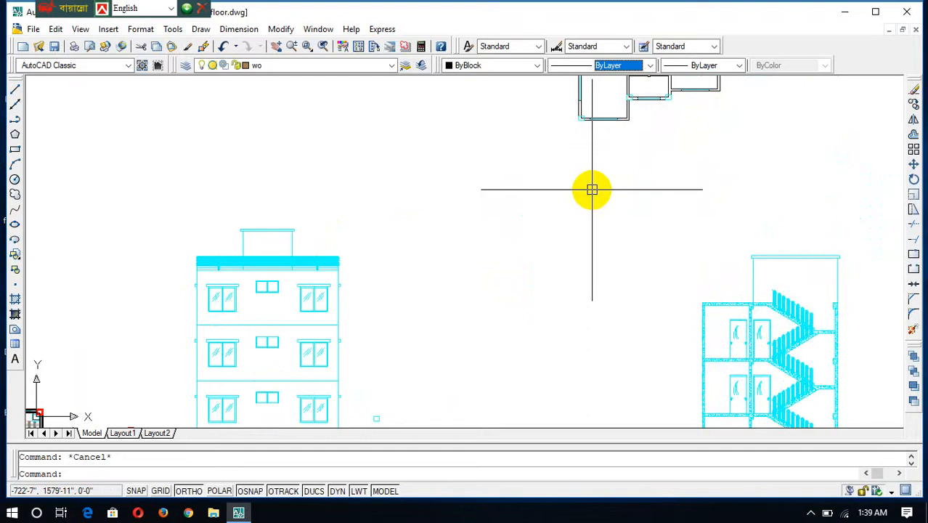
scroll(593, 190, down, 8)
scroll(559, 210, up, 5)
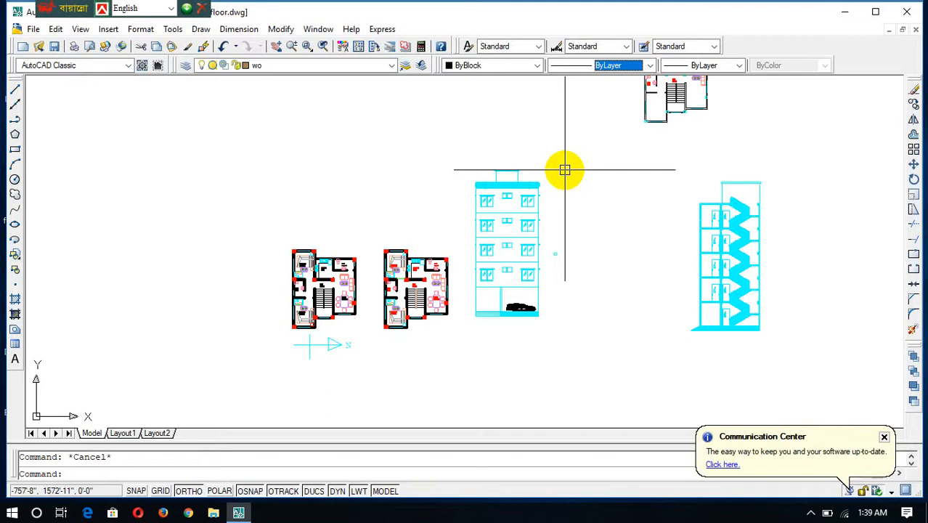
click(885, 438)
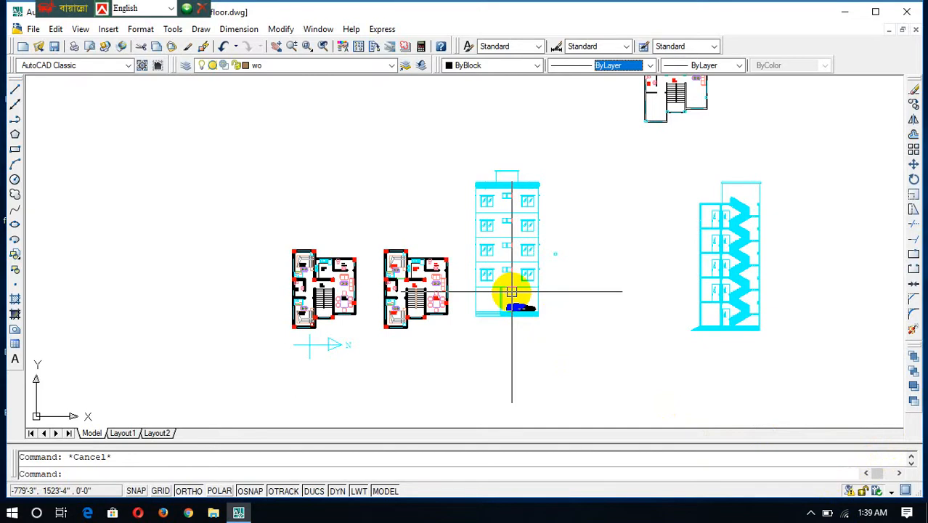
Try to match the elevation's left ground-floor wall line to the properties of the red-labelled plan's outer wall line beside the dining area
scroll(465, 301, up, 6)
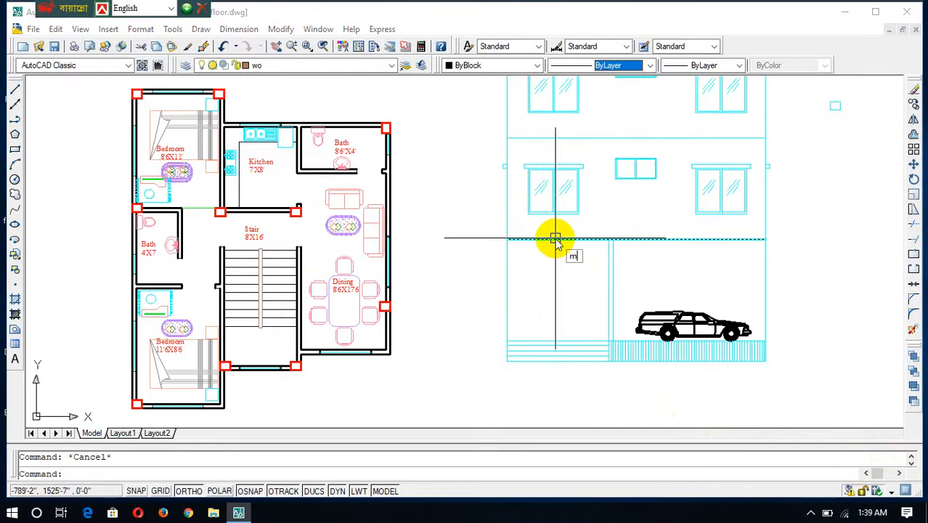
text(a)
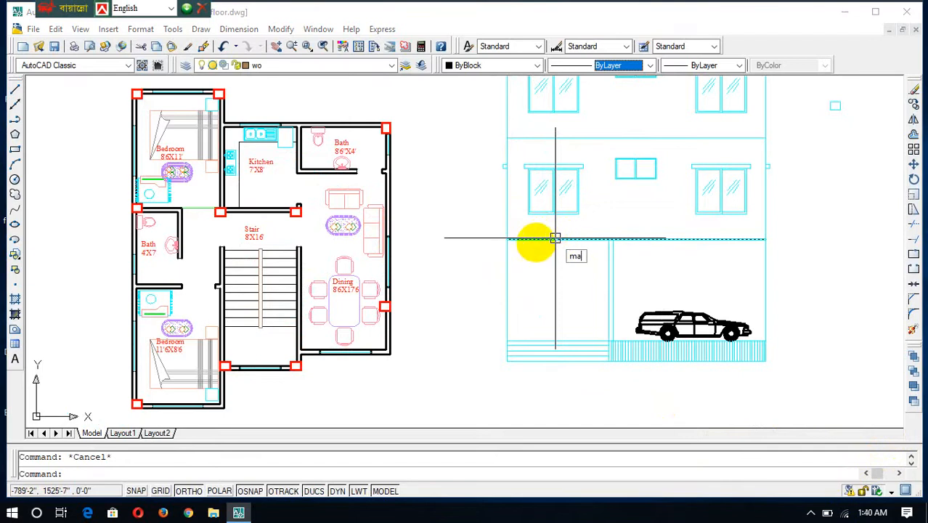
key(Return)
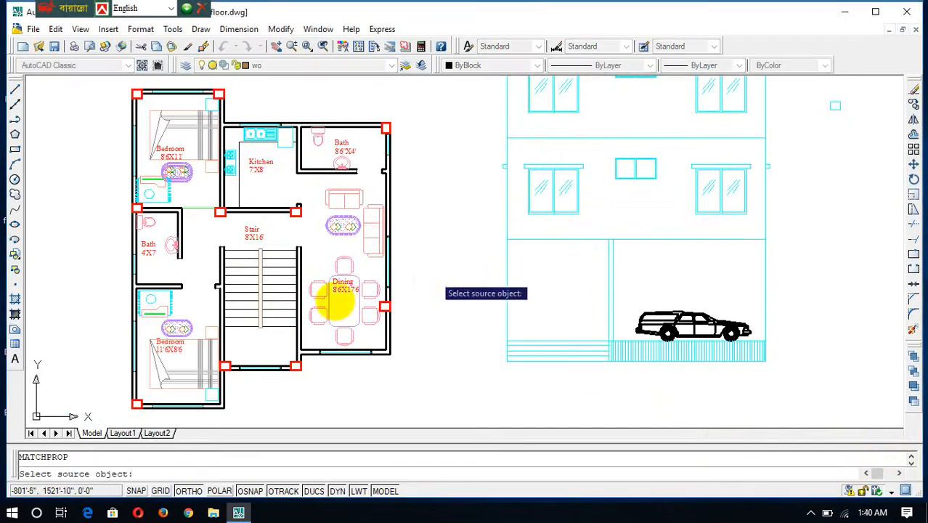
click(385, 294)
click(528, 252)
click(487, 235)
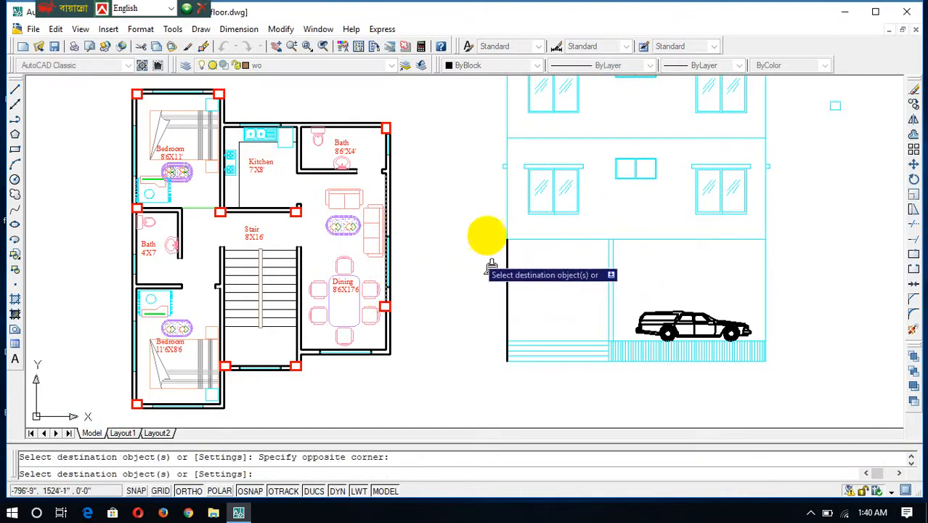
Try to apply the wall properties to the elevation's first-floor left wall, first floor line, ground-floor middle wall lines and right wall
click(517, 211)
click(491, 257)
click(634, 254)
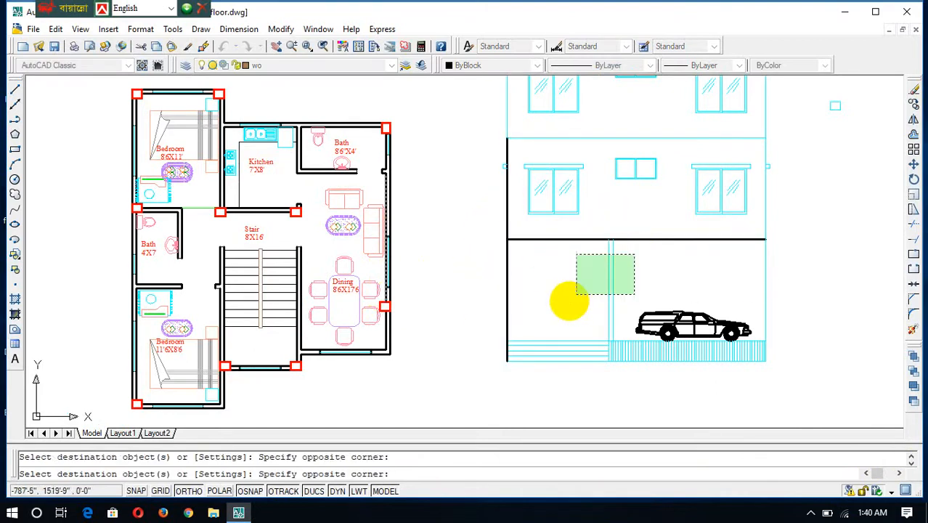
click(568, 300)
click(793, 255)
click(748, 283)
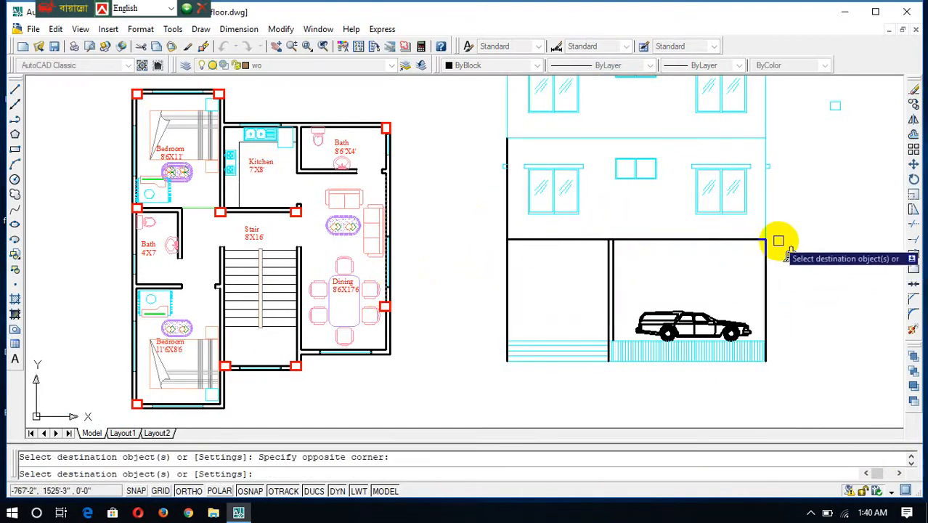
Try to match the elevation's first-floor right wall line and the floor line above it to the plan's wall properties
scroll(780, 231, down, 5)
scroll(760, 240, up, 7)
click(771, 224)
click(738, 274)
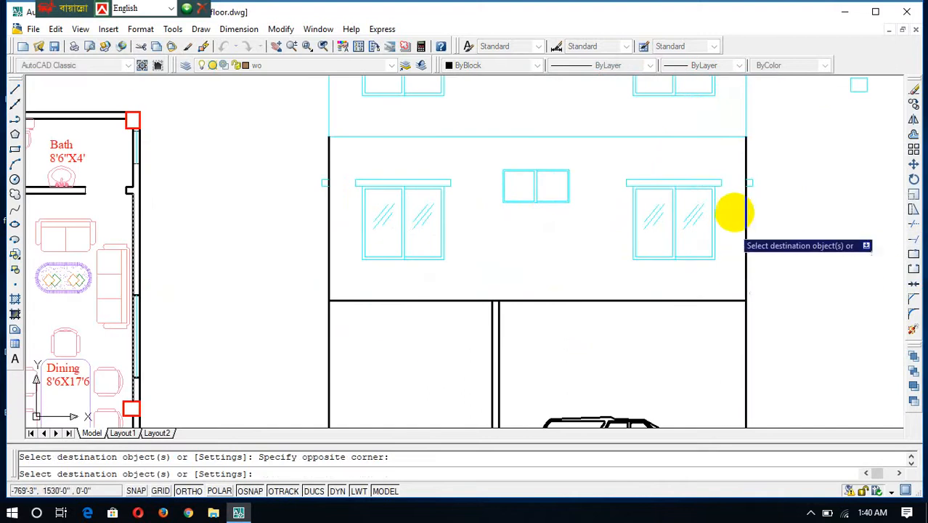
click(712, 124)
click(642, 141)
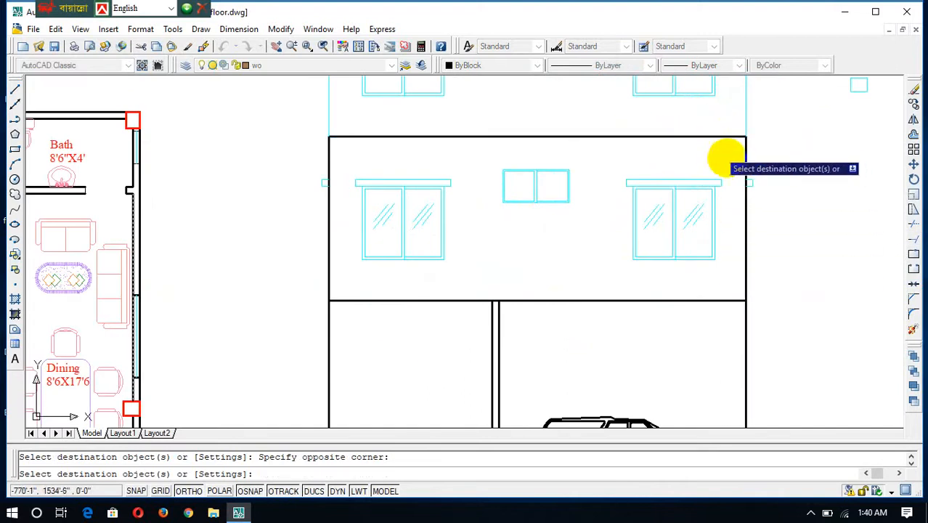
Try to apply the plan's wall properties to the outer wall lines of the elevation's second upper storey
scroll(730, 149, down, 3)
scroll(736, 139, up, 3)
scroll(591, 156, down, 6)
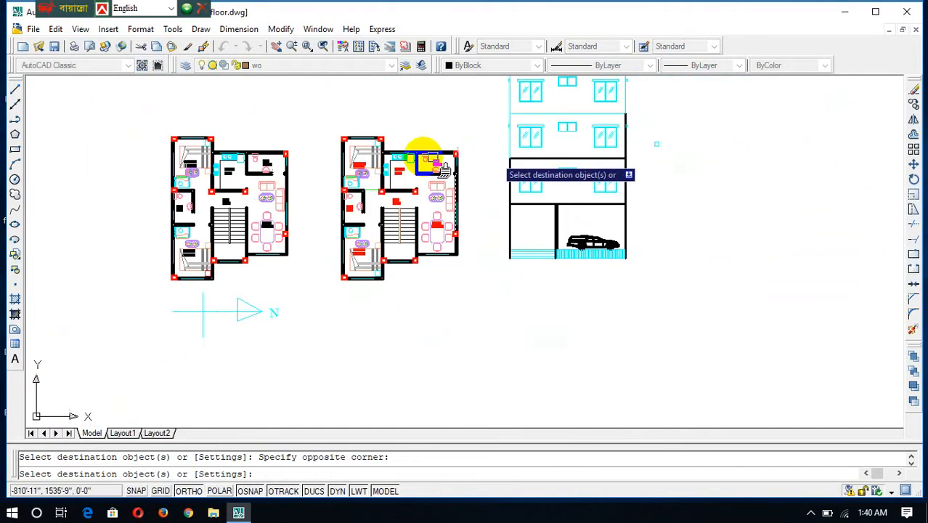
scroll(500, 124, up, 5)
click(556, 115)
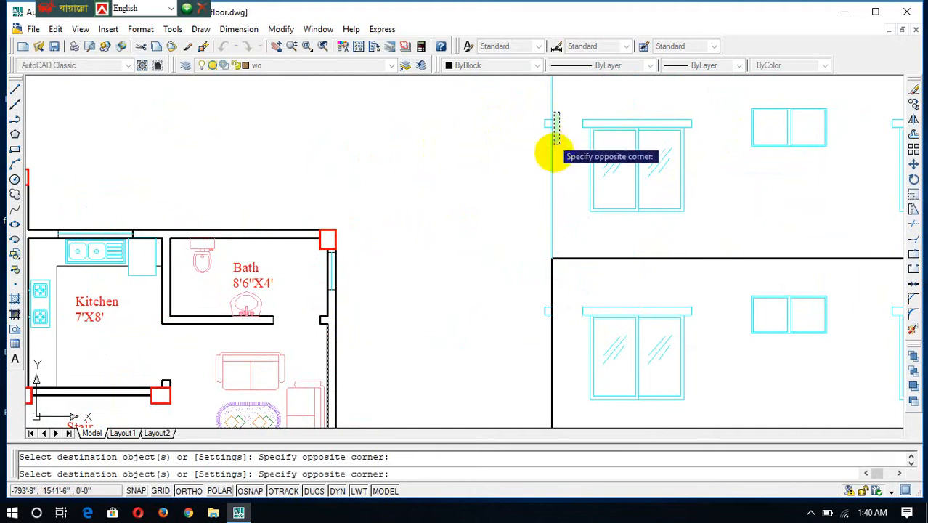
click(556, 146)
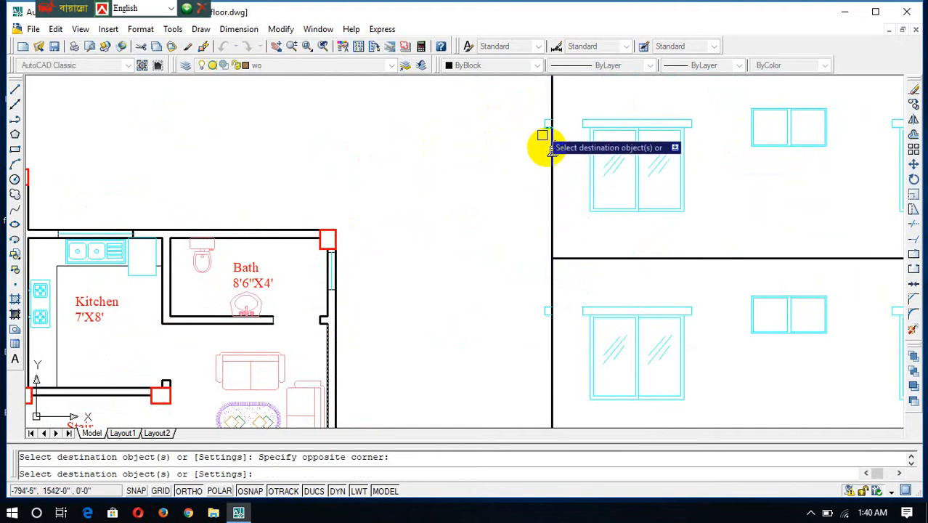
Try to match the third upper storey's left wall and the floor line beneath it to the plan's wall properties
scroll(543, 136, down, 5)
scroll(549, 141, up, 5)
scroll(549, 138, down, 4)
scroll(554, 130, up, 3)
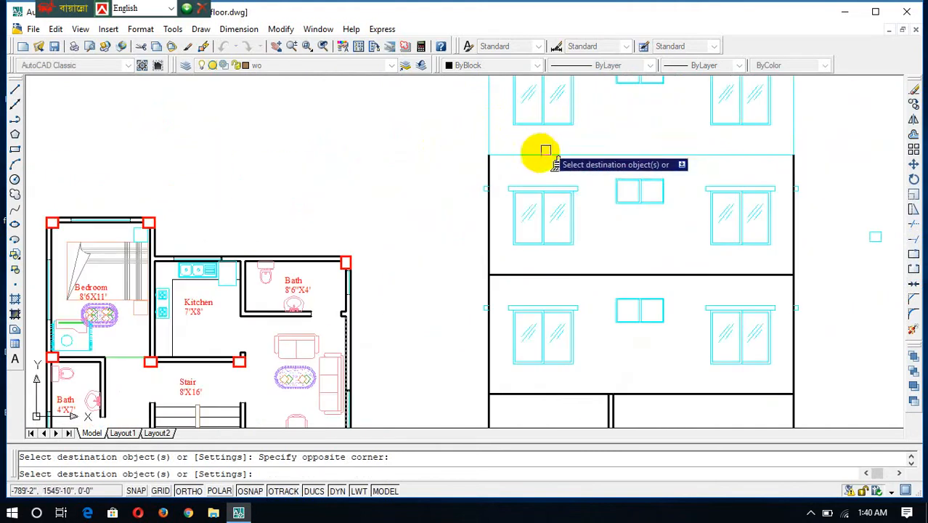
click(499, 129)
click(483, 170)
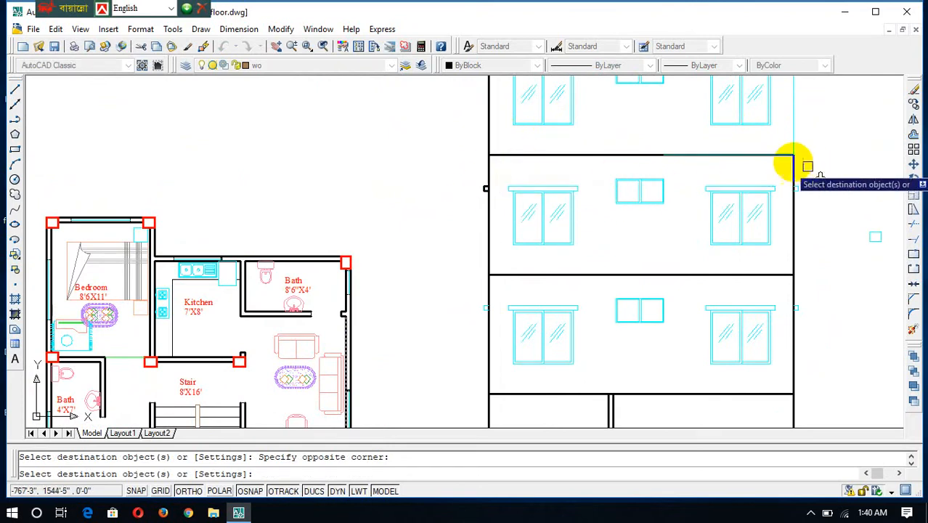
Try to apply the wall properties to the right wall lines of the elevation's two highest storeys and the floor line between them
scroll(808, 167, down, 6)
scroll(741, 151, up, 6)
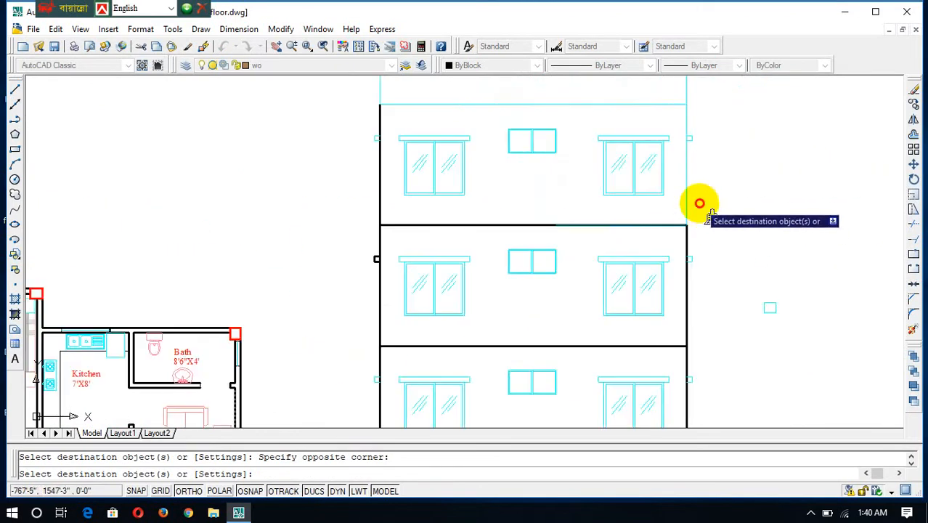
click(684, 190)
scroll(679, 182, down, 5)
scroll(686, 143, up, 5)
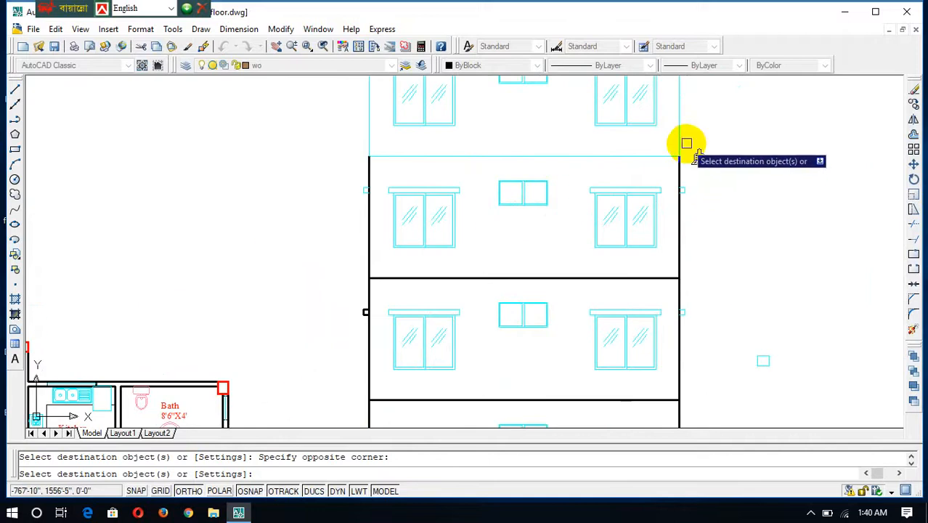
click(686, 145)
click(664, 166)
Try to match the top storey's left wall line and the roof line below the parapet to the plan's wall properties
scroll(534, 183, down, 6)
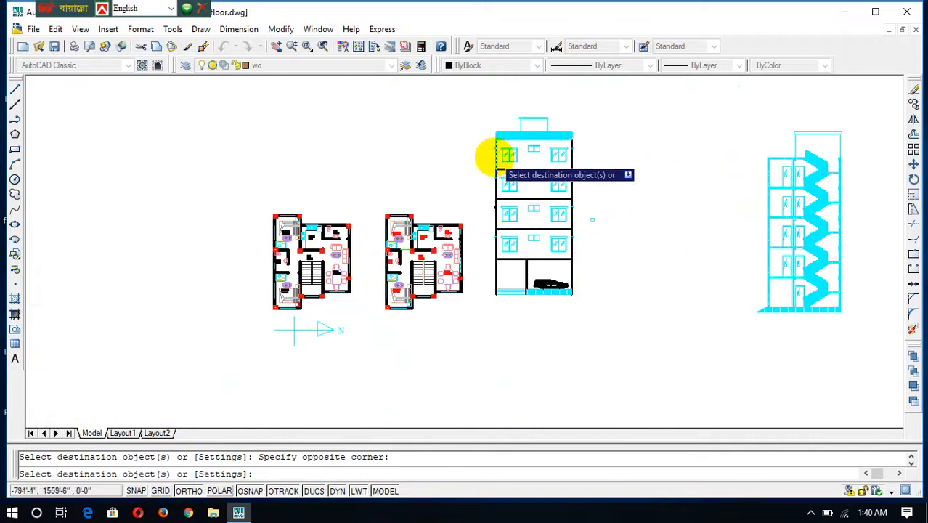
scroll(501, 164, up, 6)
click(514, 176)
click(486, 203)
scroll(501, 198, down, 6)
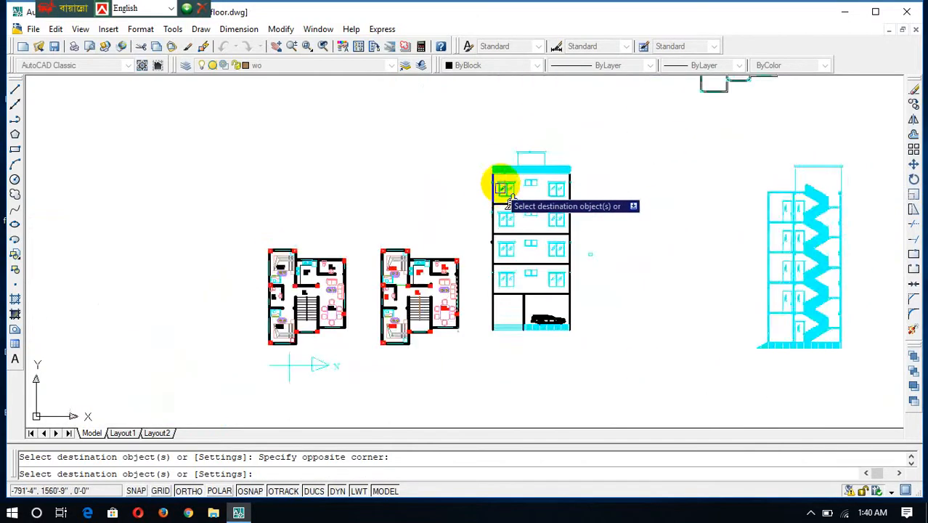
scroll(501, 174, up, 6)
click(495, 167)
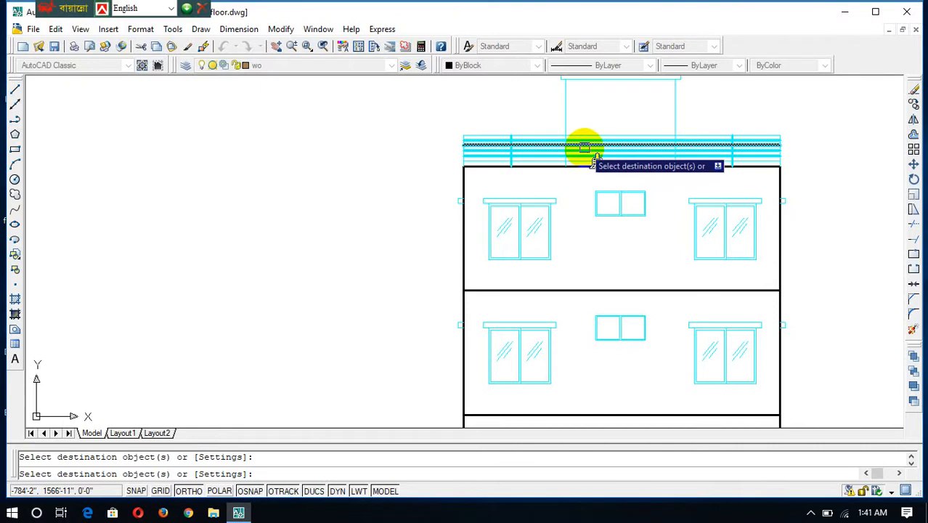
Try to apply the wall properties to the elevation's base line and one vertical line of the hatched strip under the car
scroll(595, 154, down, 8)
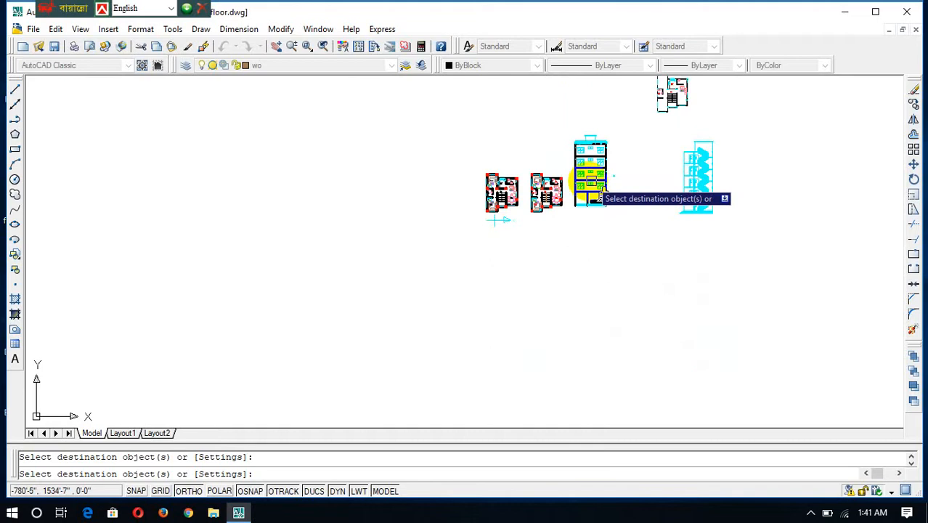
scroll(585, 178, up, 8)
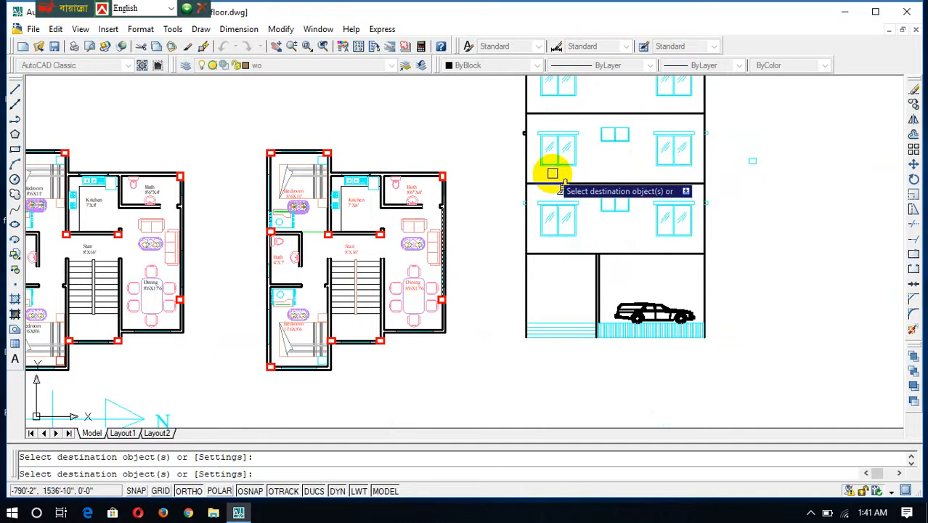
scroll(613, 184, down, 5)
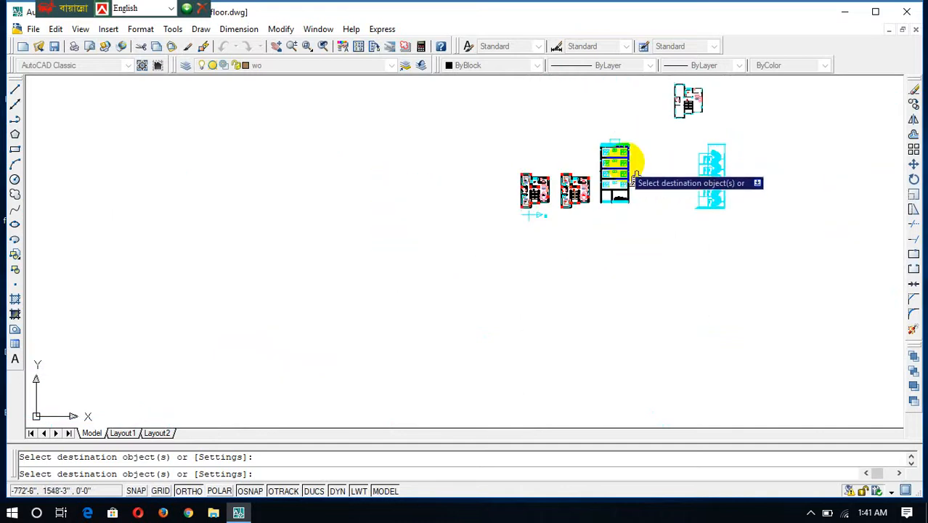
scroll(633, 175, up, 5)
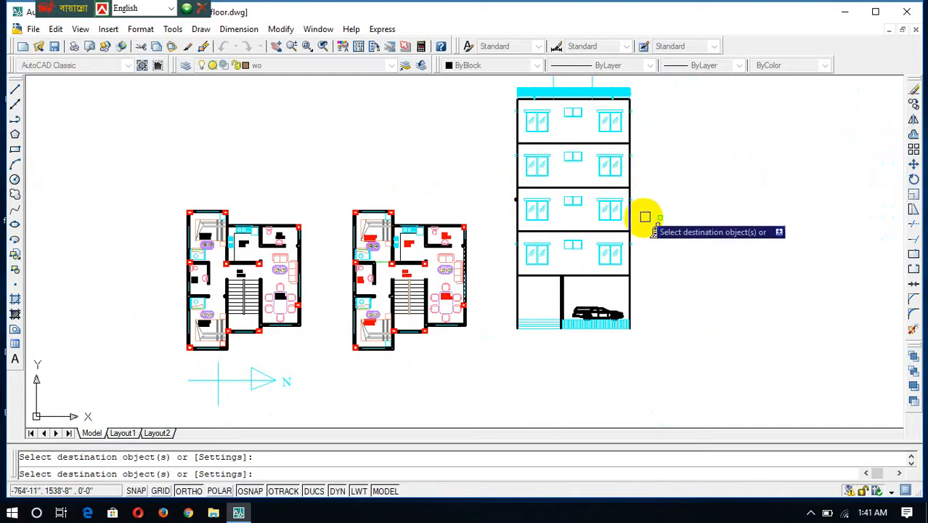
scroll(635, 320, up, 6)
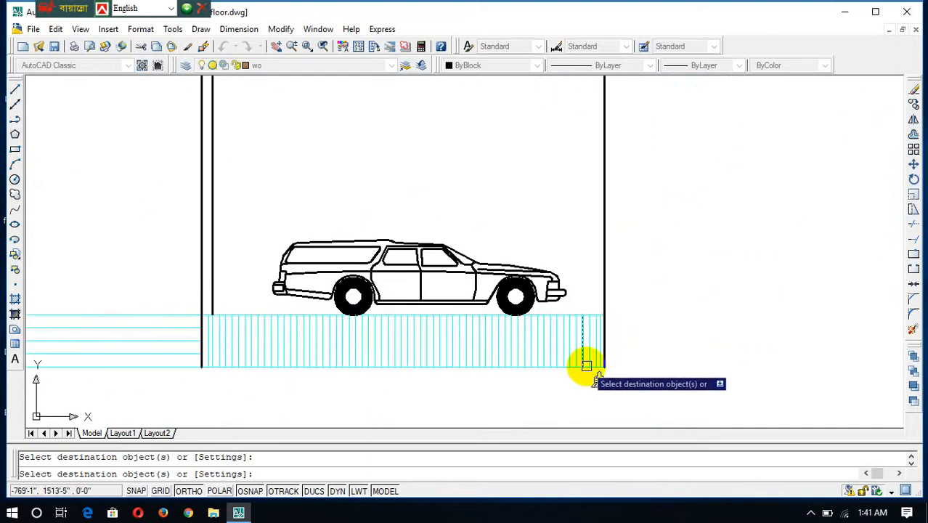
scroll(555, 367, up, 3)
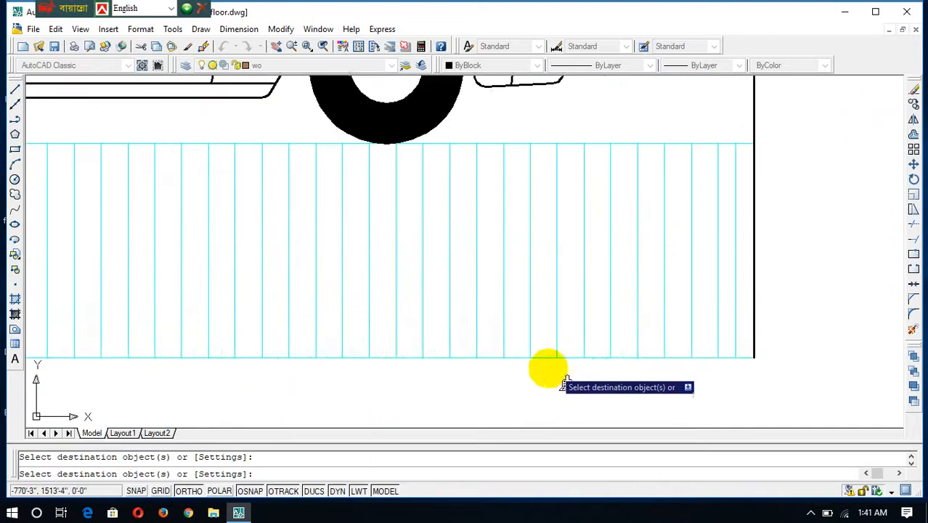
scroll(556, 332, down, 3)
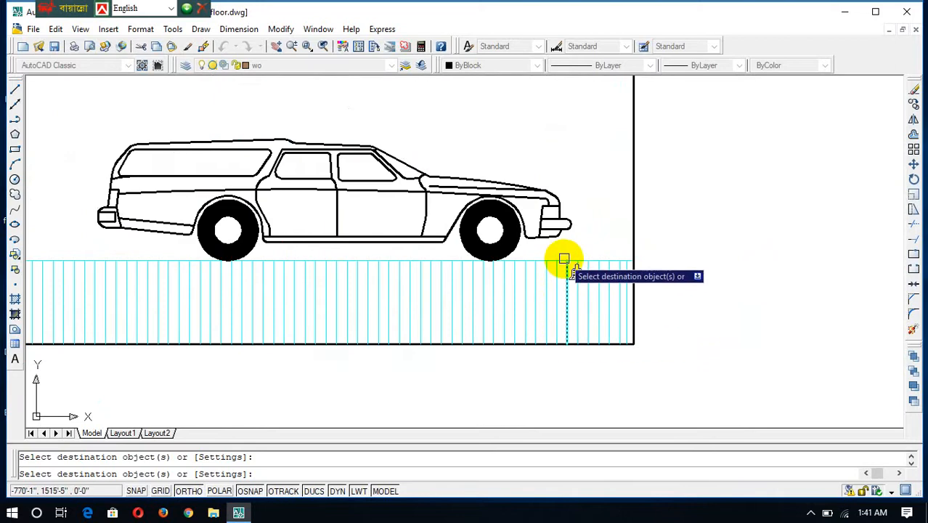
click(566, 263)
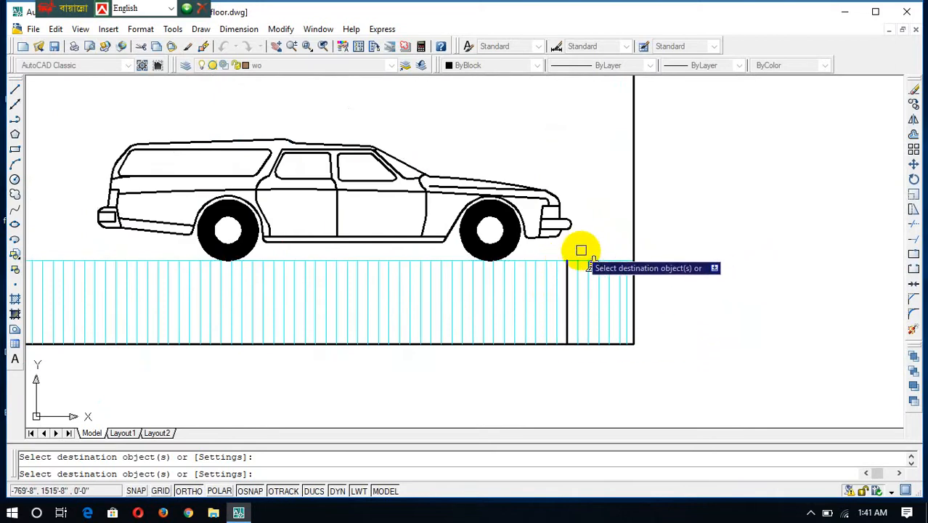
End property matching and undo the whole match on the elevation
key(ctrl+z)
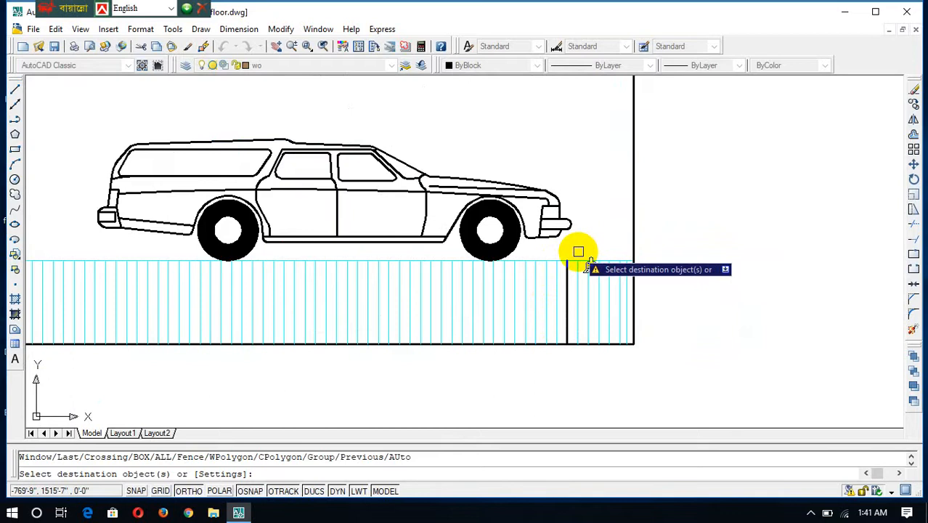
key(Escape)
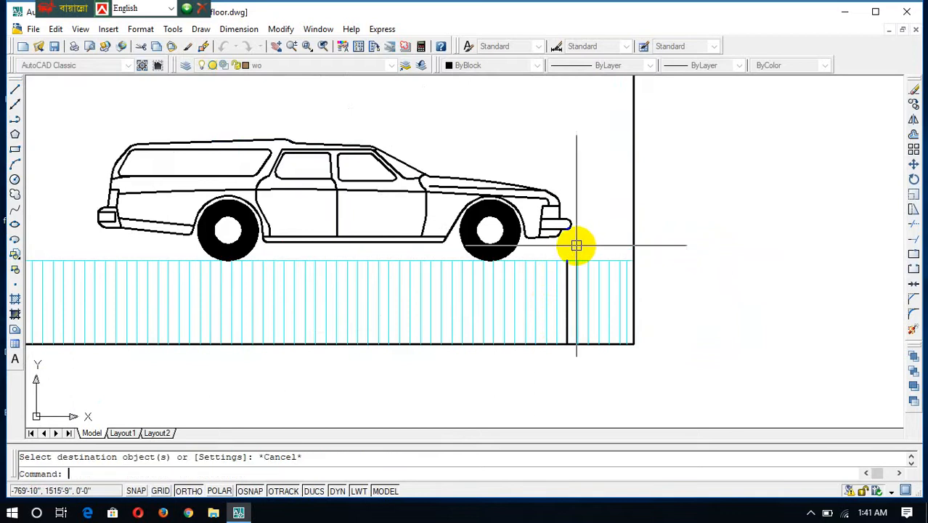
key(ctrl+z)
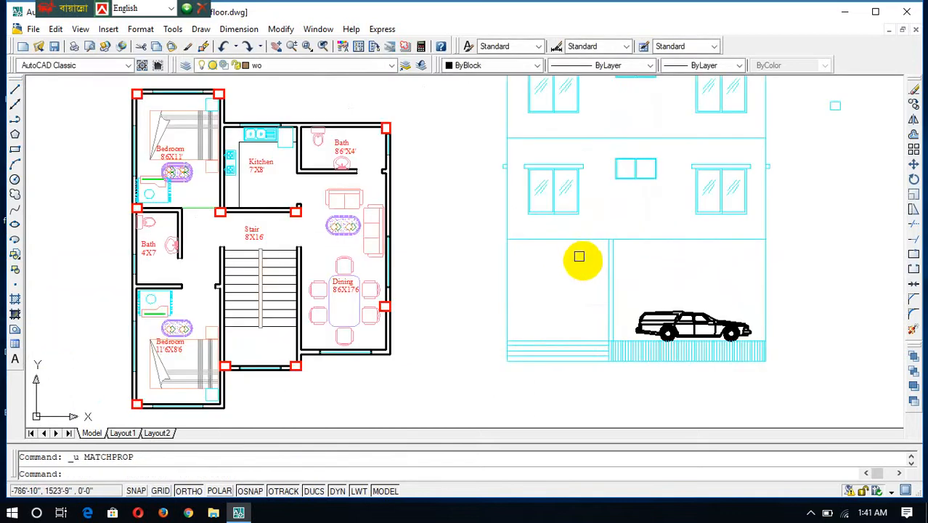
Examine the building elevation, the floor plans and the stair section beside them
scroll(661, 273, down, 3)
scroll(657, 247, down, 1)
scroll(655, 231, up, 6)
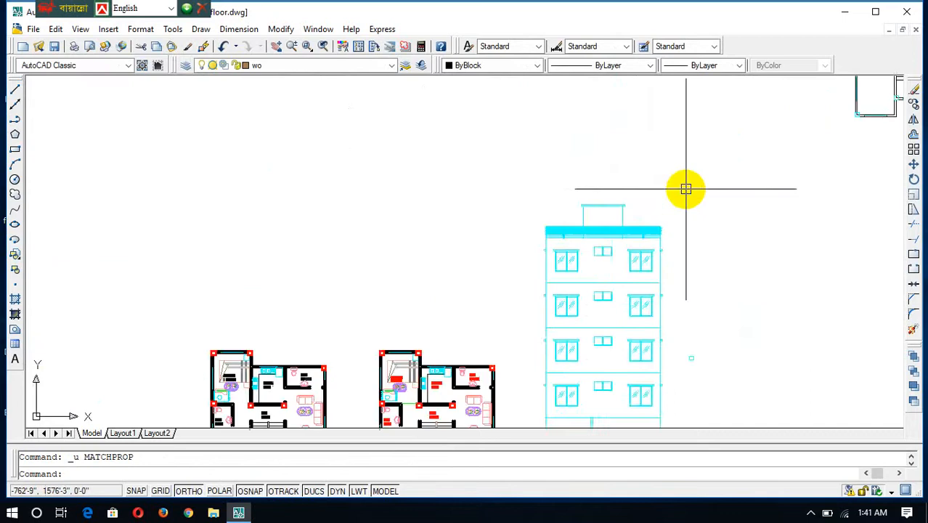
scroll(574, 204, down, 5)
scroll(622, 207, up, 4)
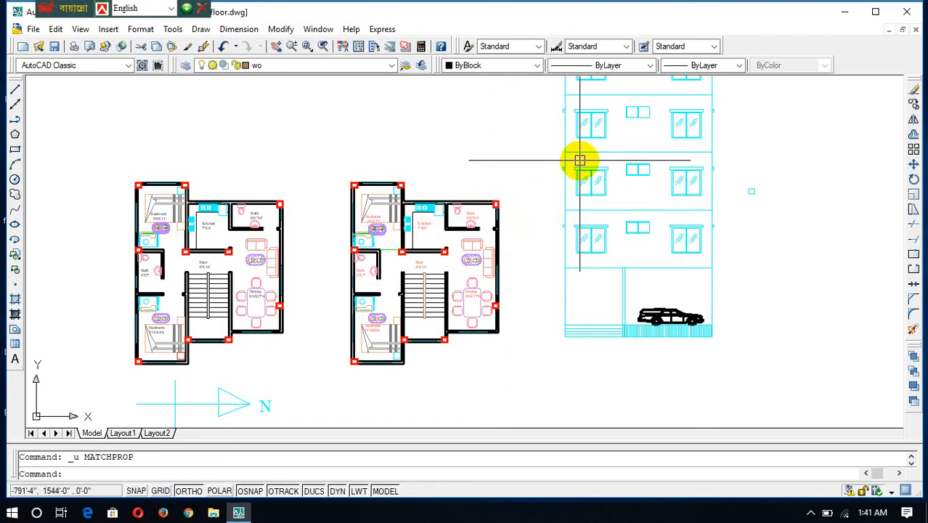
scroll(571, 163, down, 6)
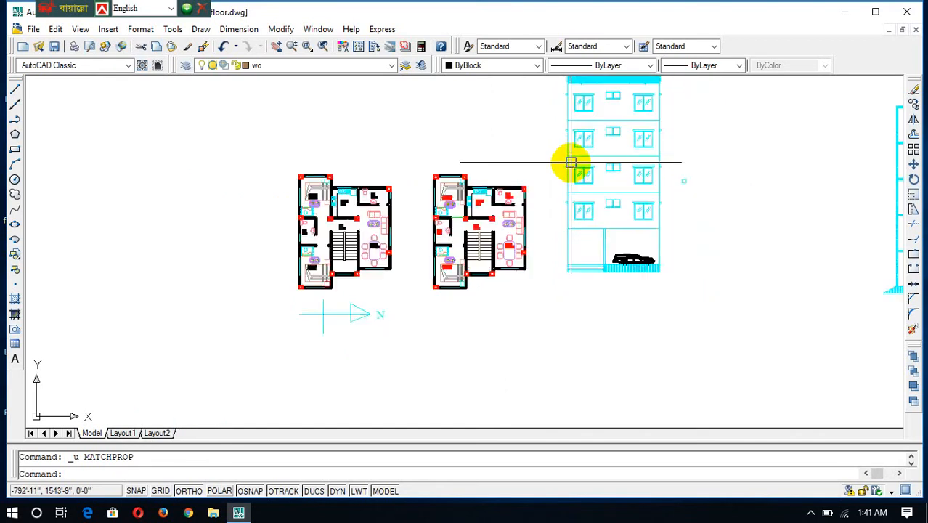
scroll(590, 134, up, 5)
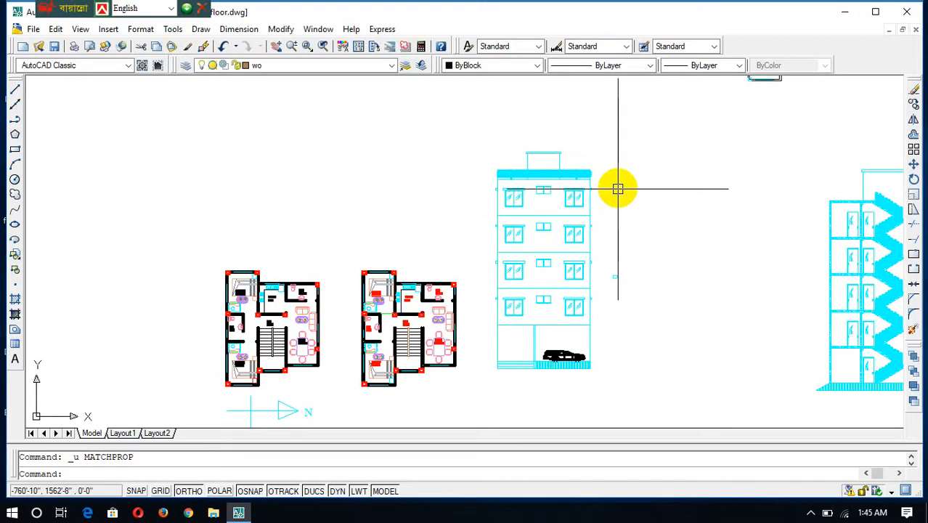
scroll(618, 183, down, 5)
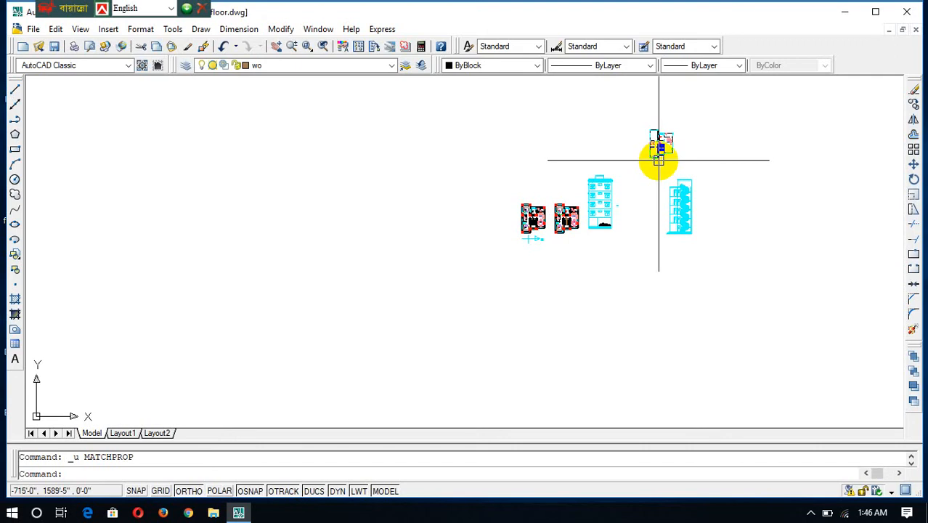
click(811, 512)
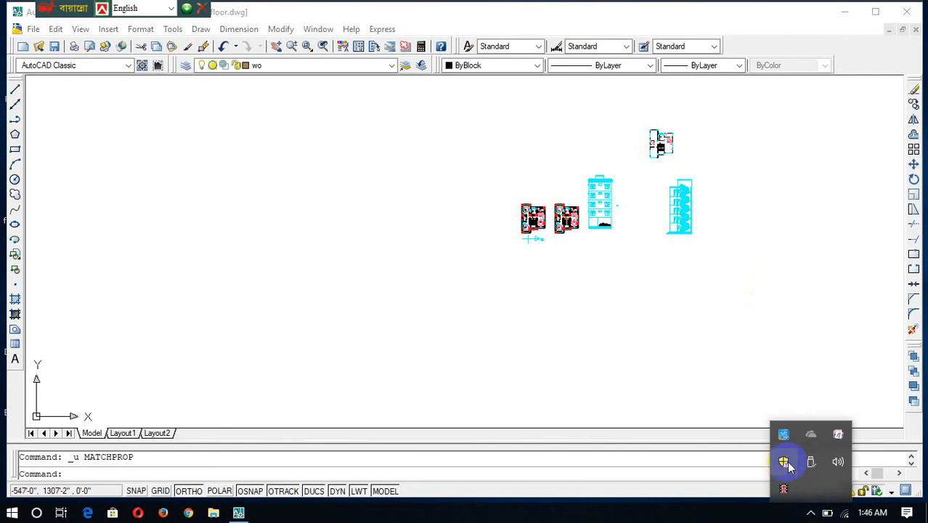